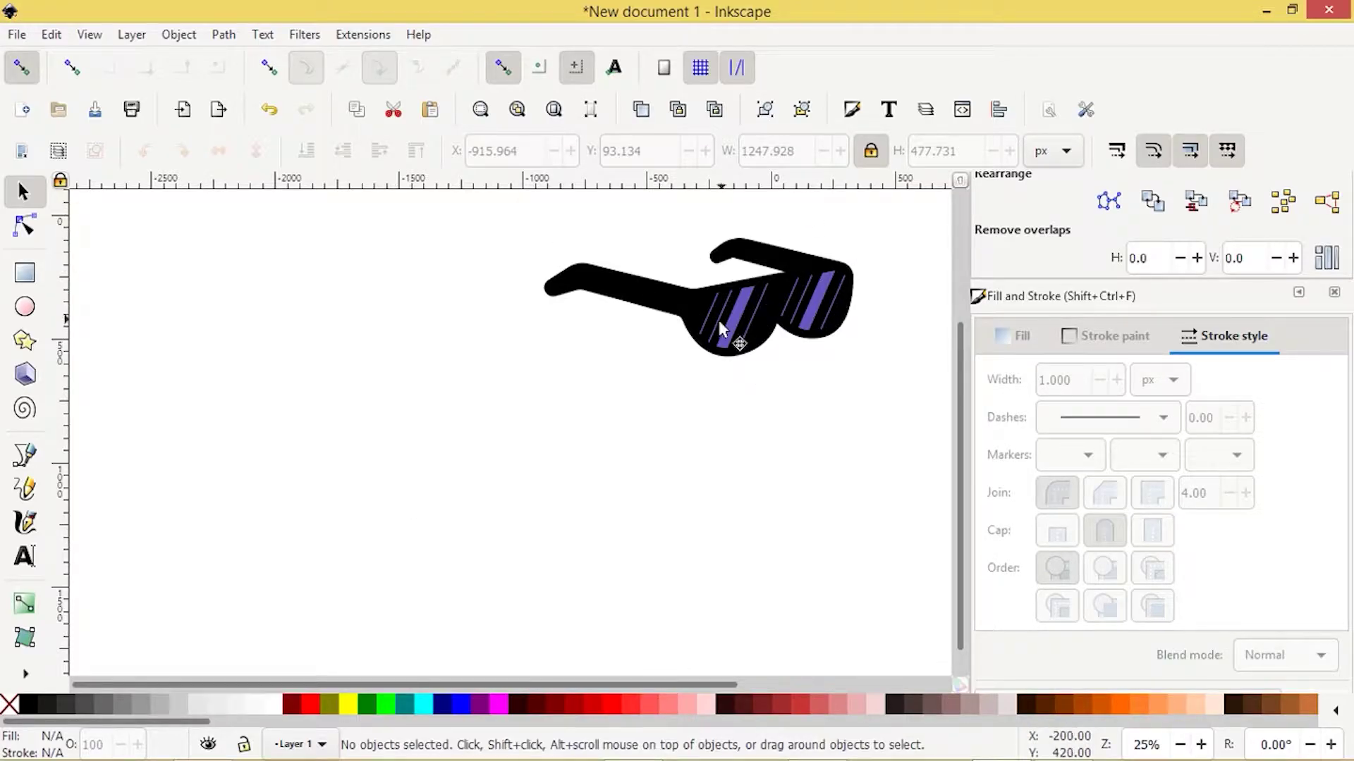
Draw a green ellipse with no outline below-left of the sunglasses
{"action": "left_click_drag", "start_coordinate": [455, 205], "coordinate": [908, 402]}
{"action": "left_click", "coordinate": [692, 457]}
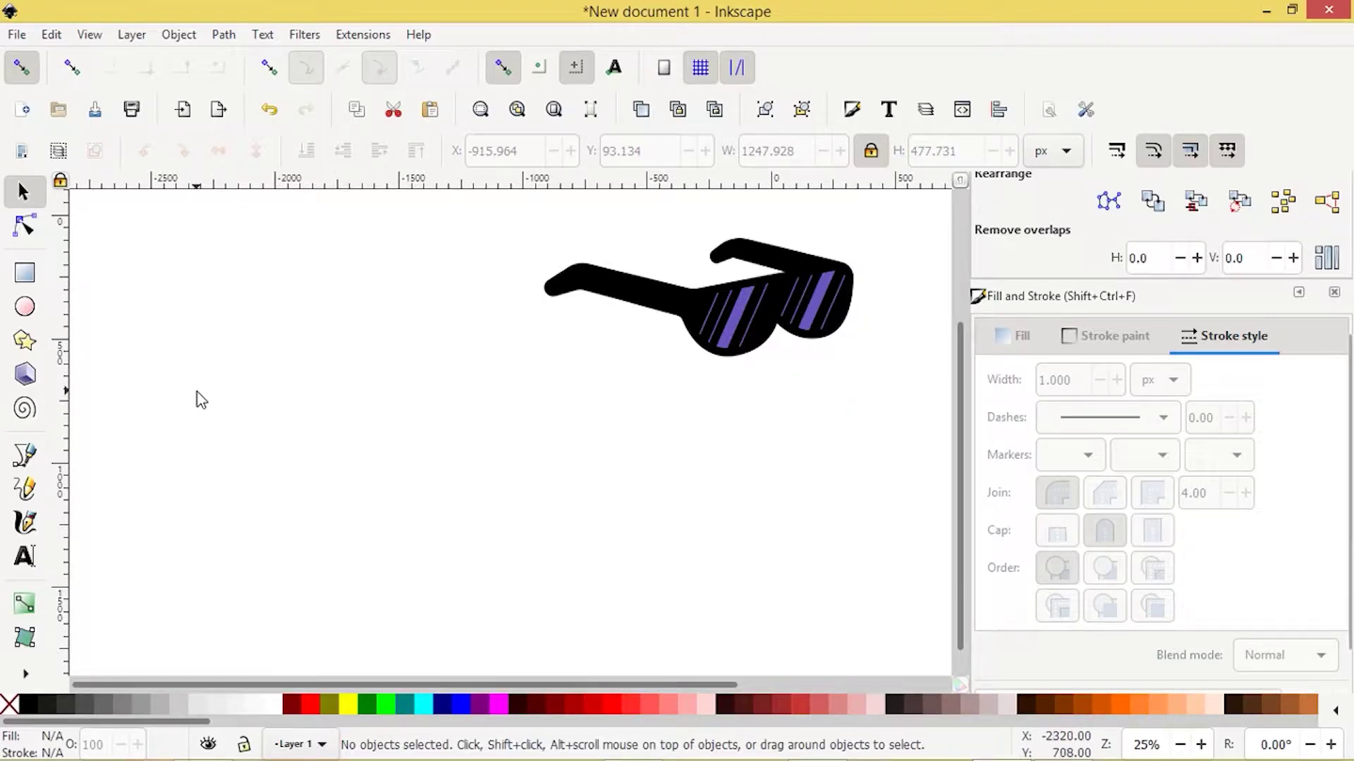
{"action": "left_click", "coordinate": [24, 455]}
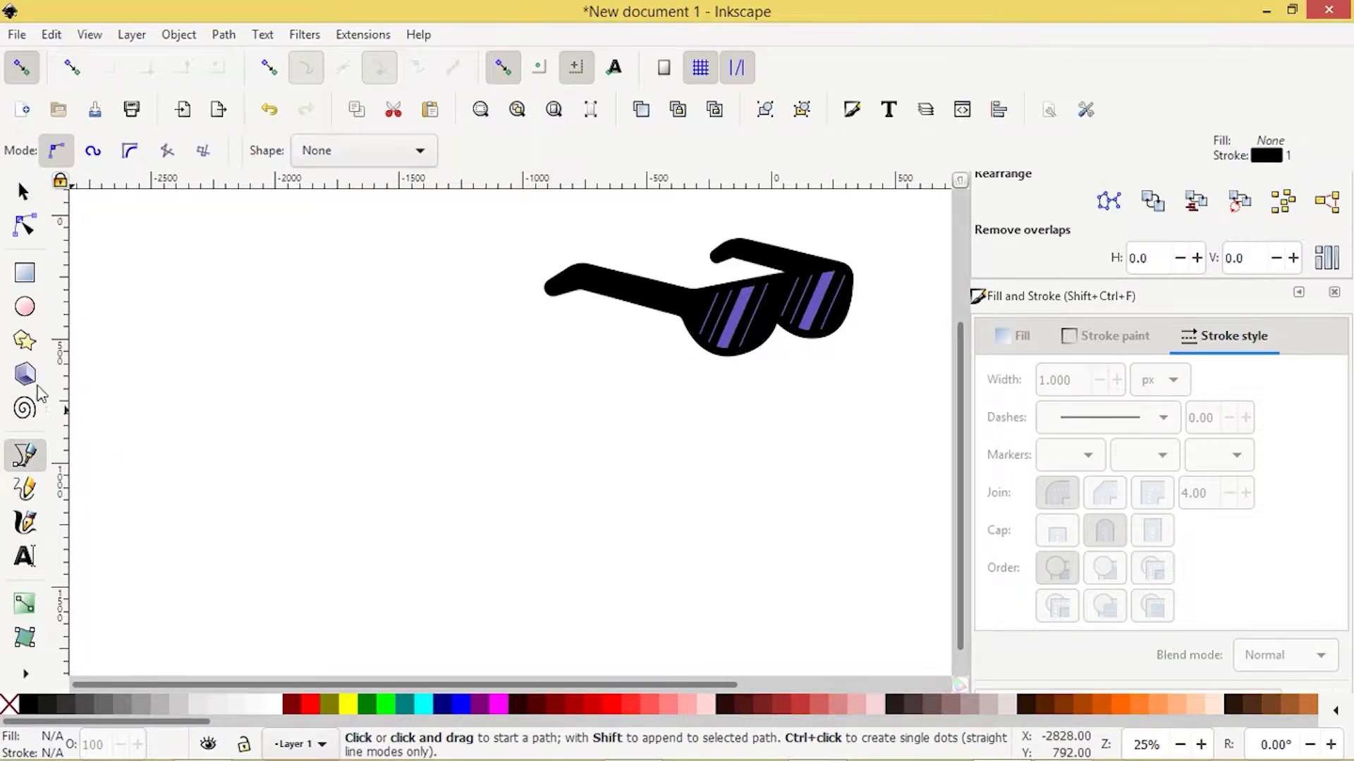
{"action": "left_click", "coordinate": [24, 310]}
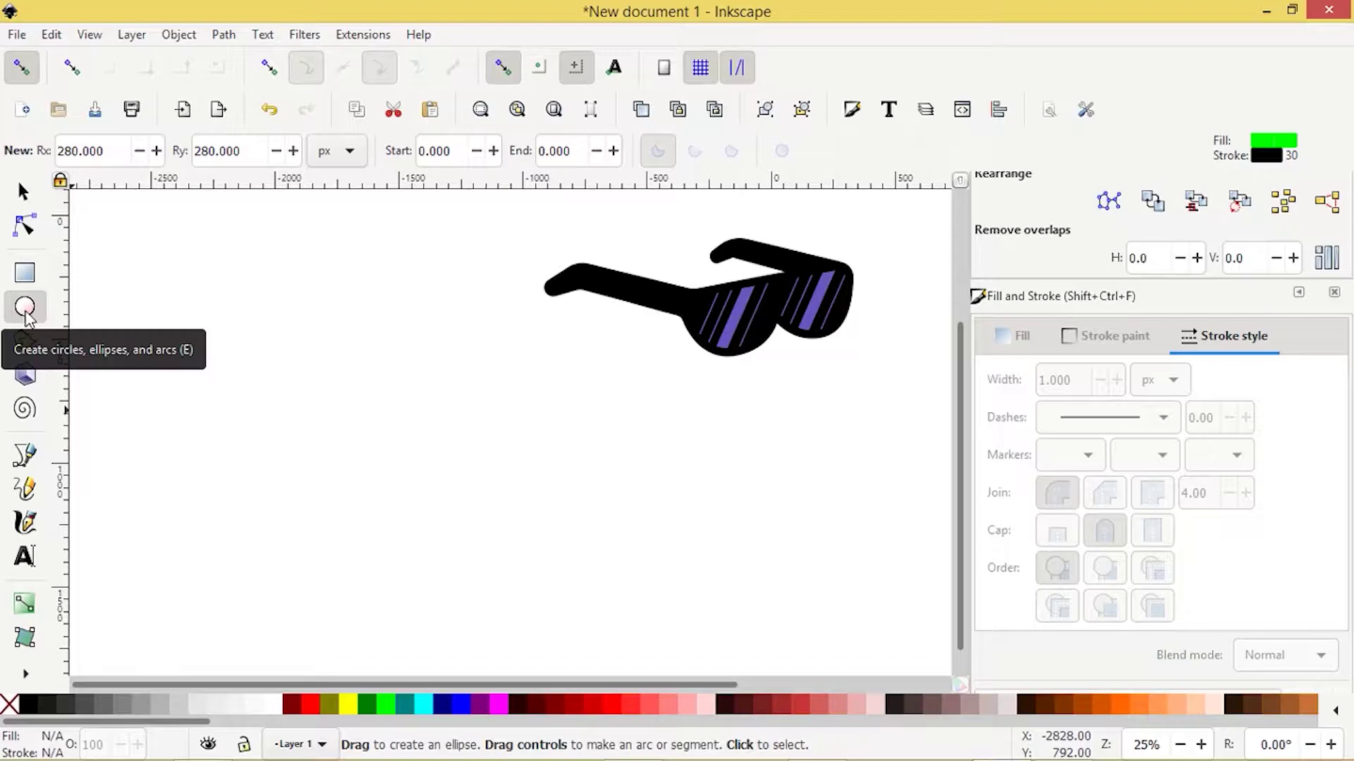
{"action": "left_click_drag", "start_coordinate": [375, 381], "coordinate": [513, 489]}
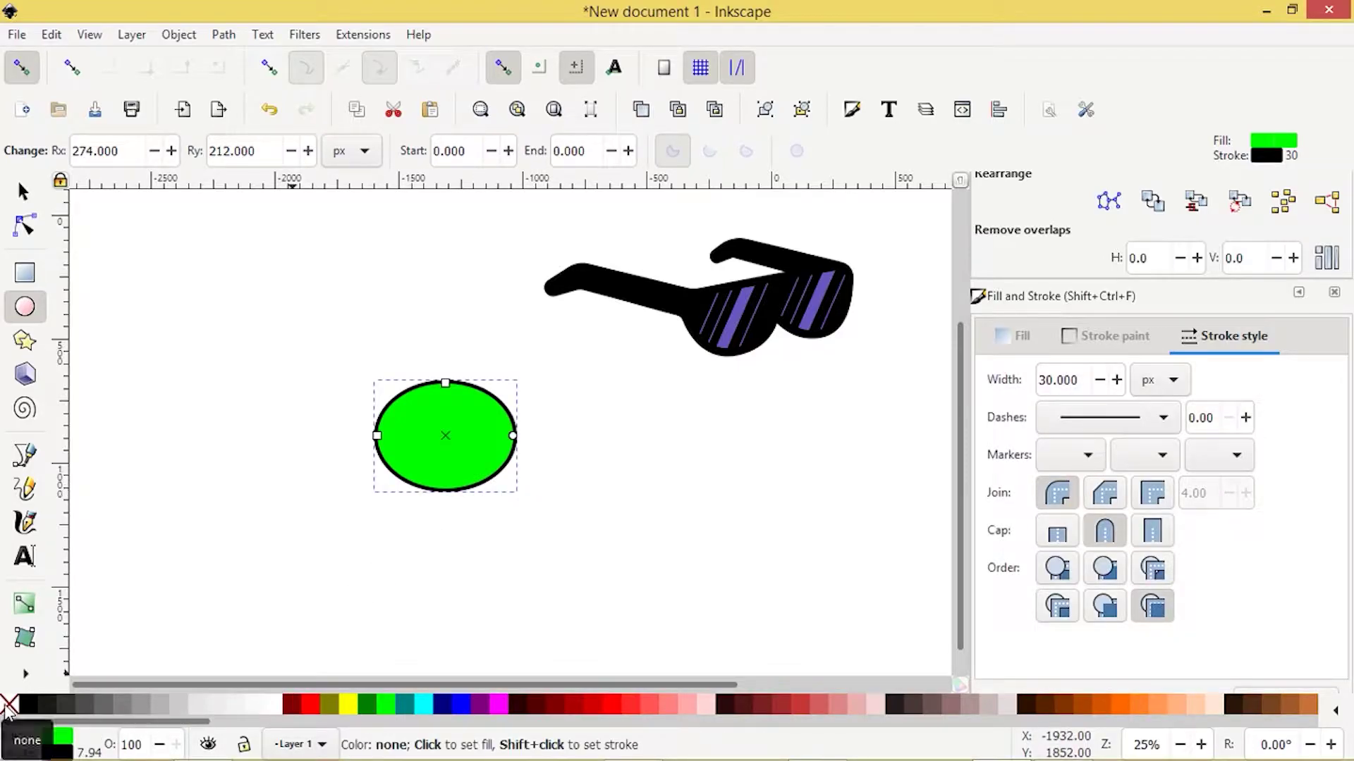
{"action": "key", "text": "shift"}
{"action": "left_click", "coordinate": [9, 705], "text": "shift"}
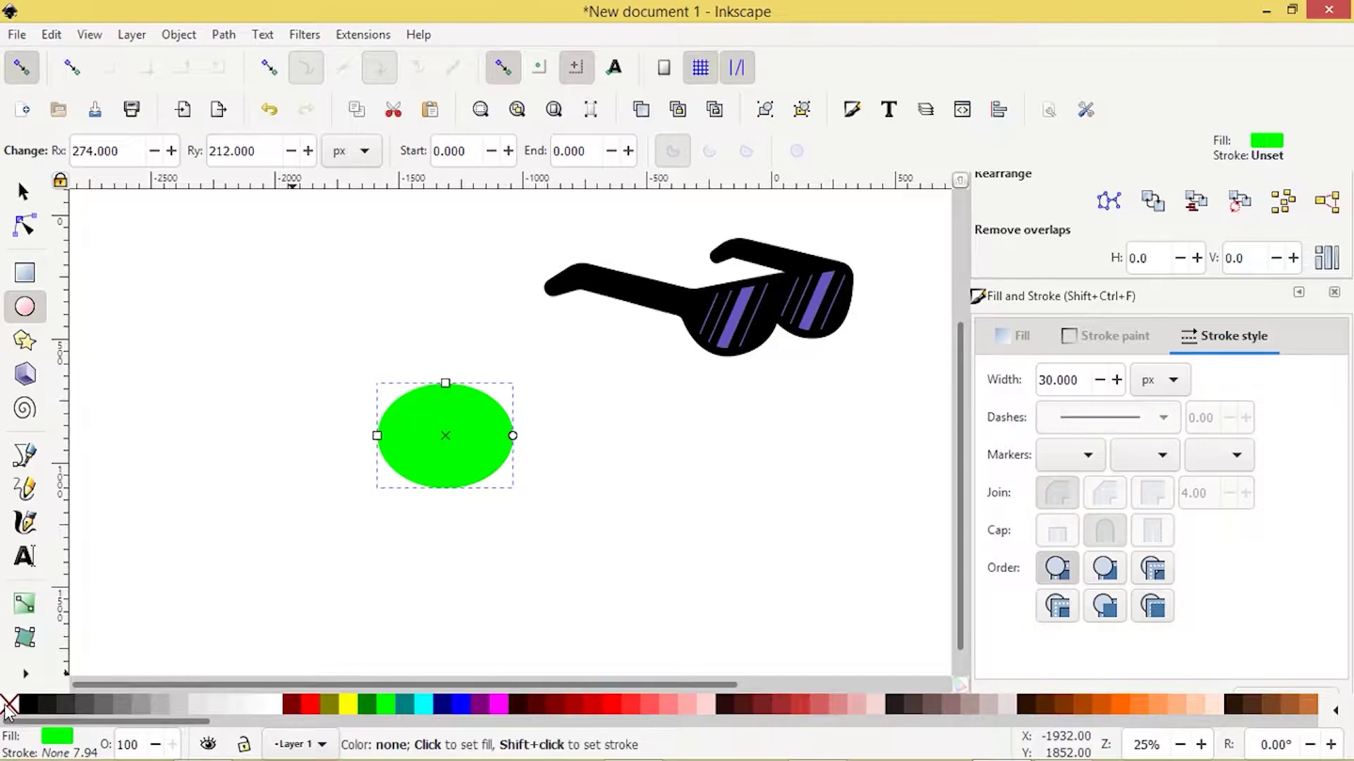
Duplicate the ellipse and move the copy right so the two overlap
{"action": "left_click", "coordinate": [23, 192]}
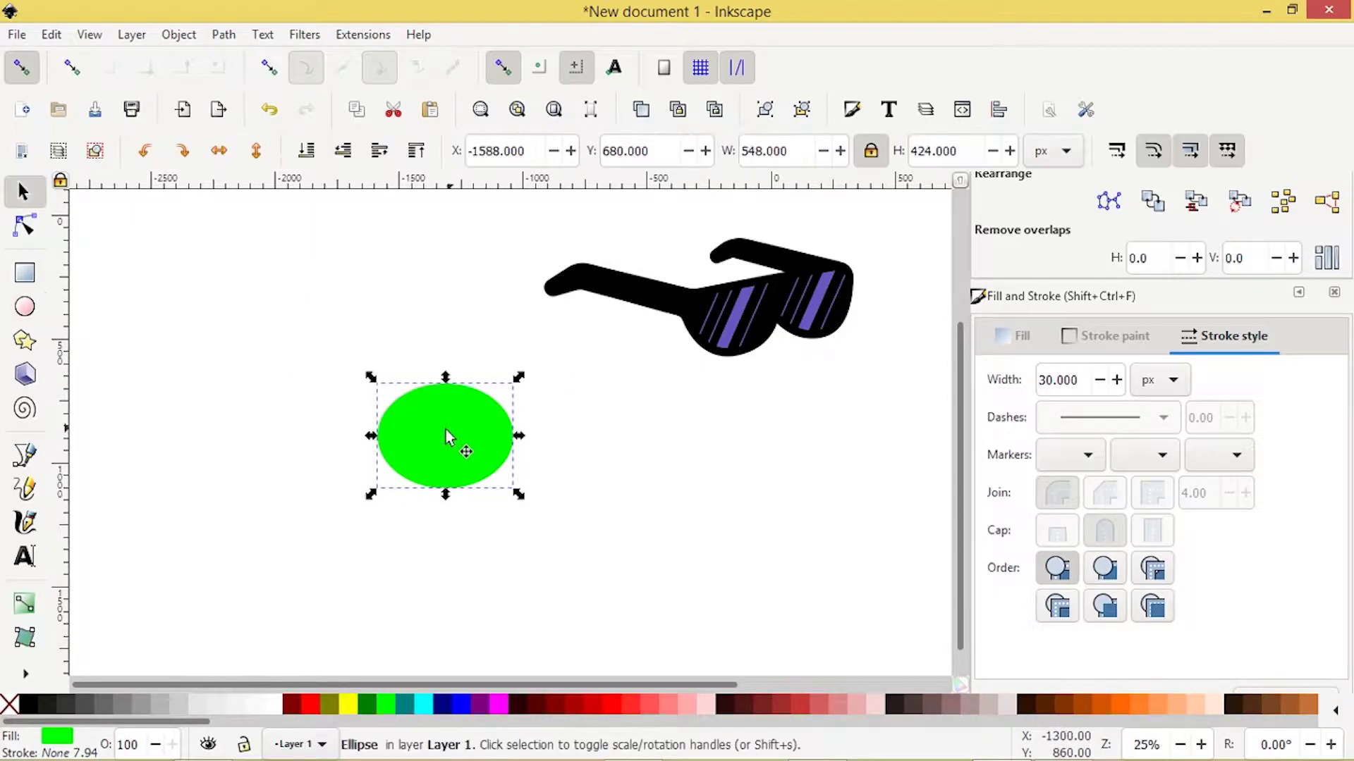
{"action": "key", "text": "alt"}
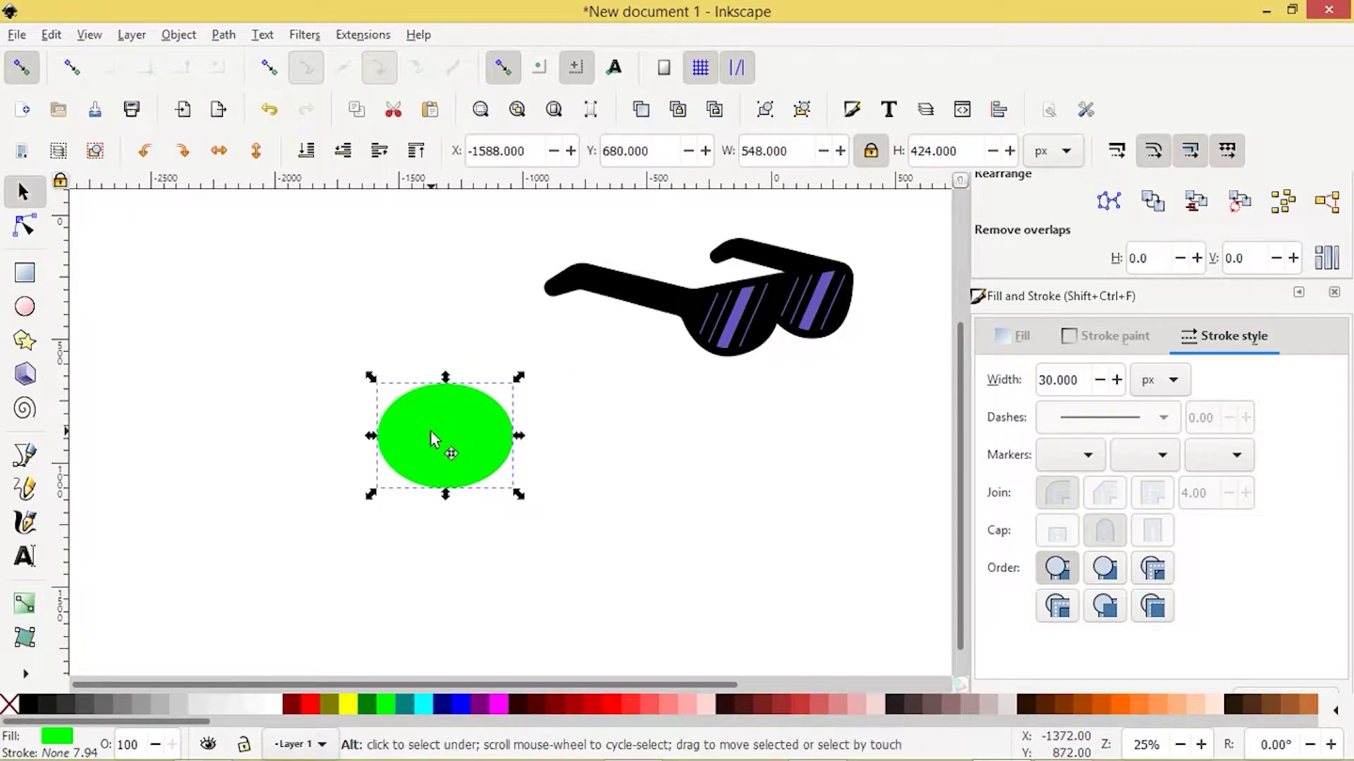
{"action": "left_click", "coordinate": [430, 433]}
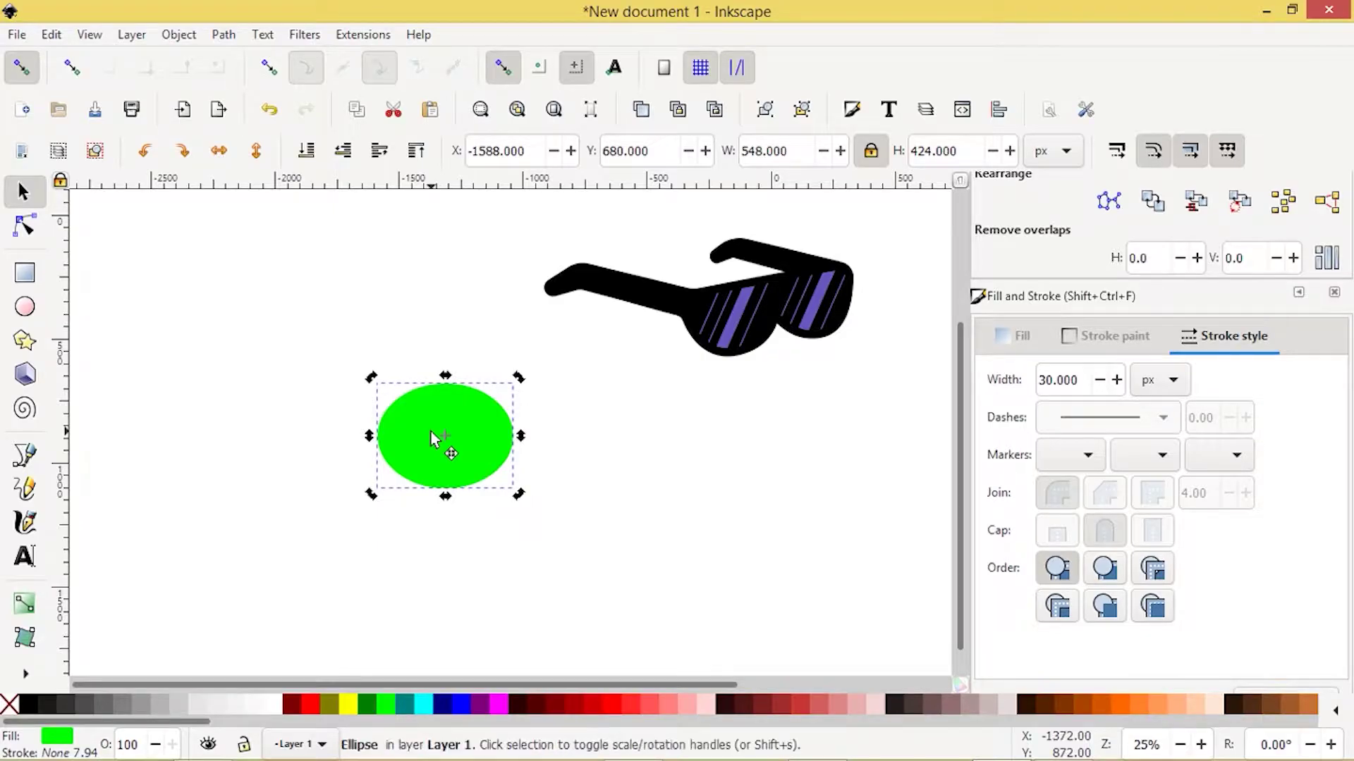
{"action": "left_click_drag", "start_coordinate": [431, 438], "coordinate": [550, 437]}
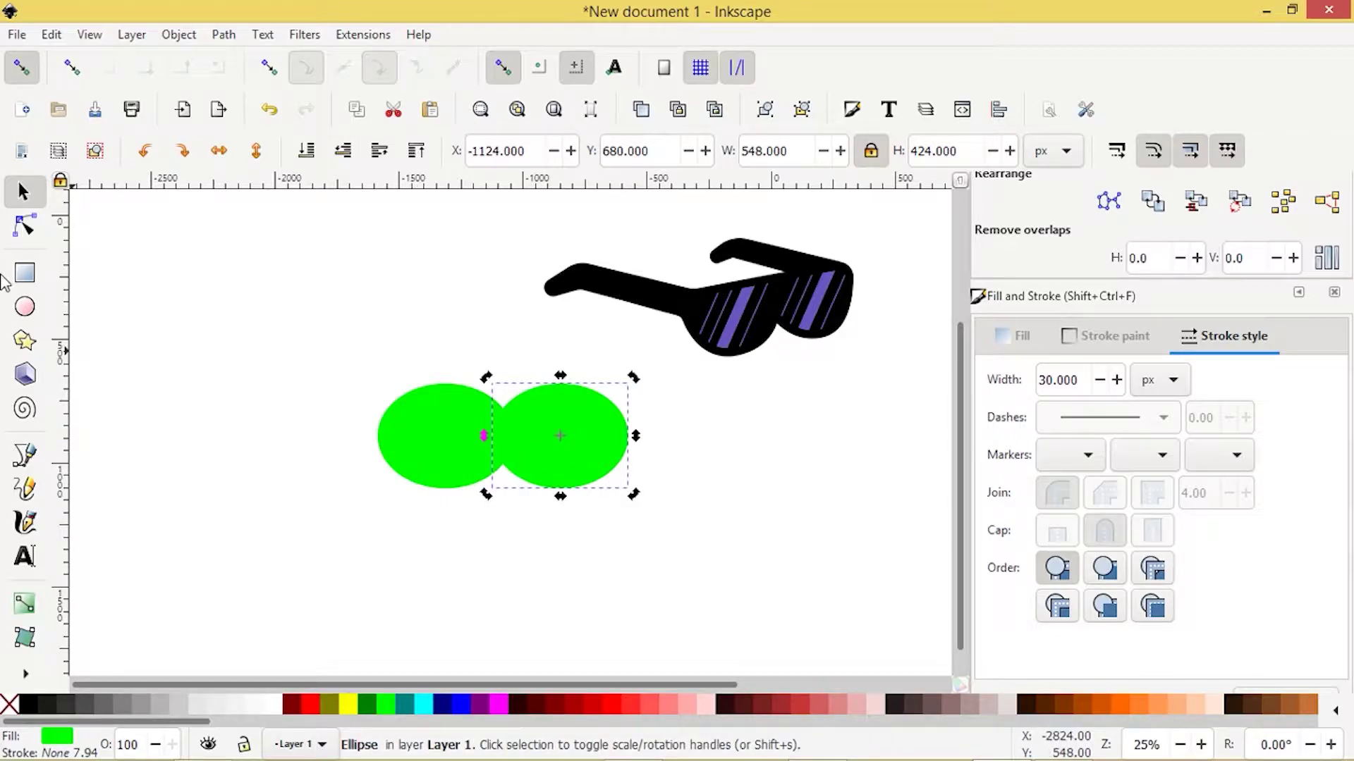
Draw a wide black rectangle across the tops of both ellipses
{"action": "left_click", "coordinate": [25, 273]}
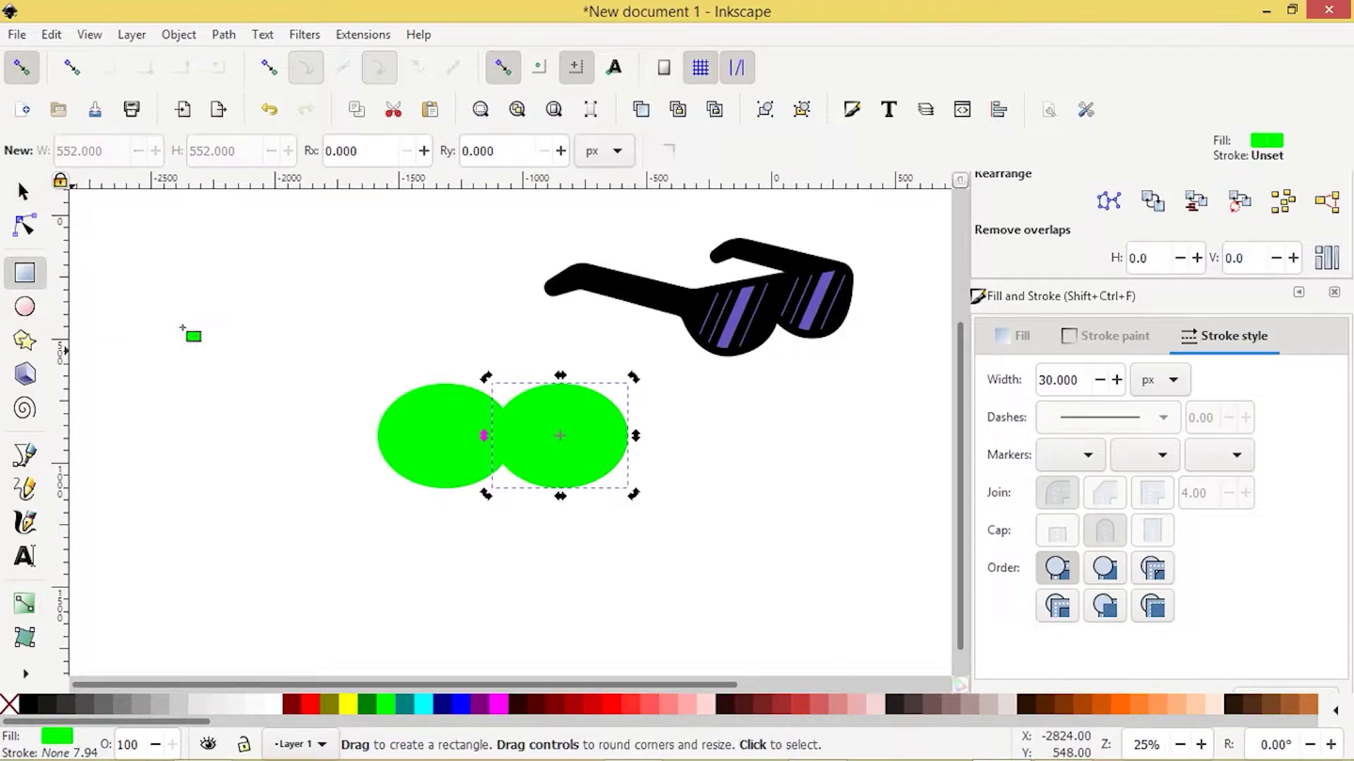
{"action": "left_click_drag", "start_coordinate": [345, 347], "coordinate": [661, 417]}
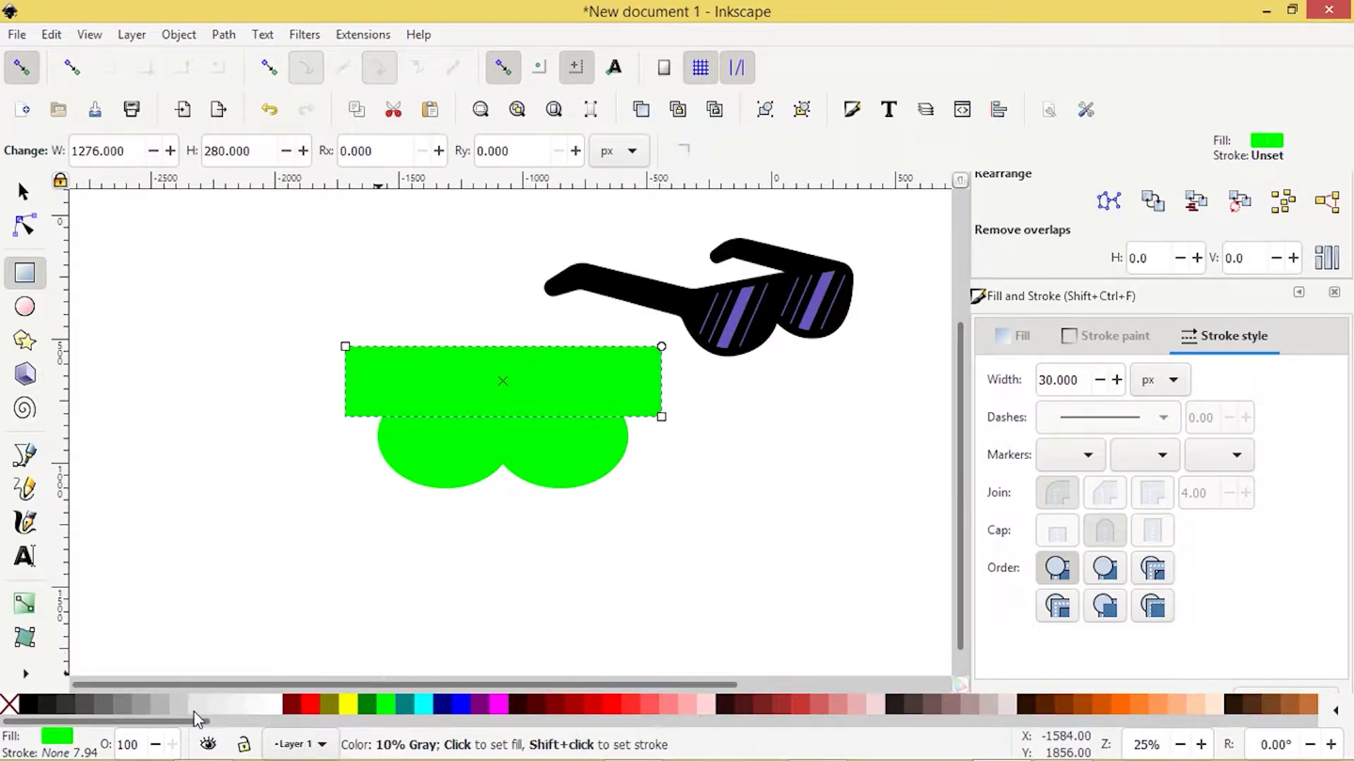
{"action": "left_click", "coordinate": [25, 708]}
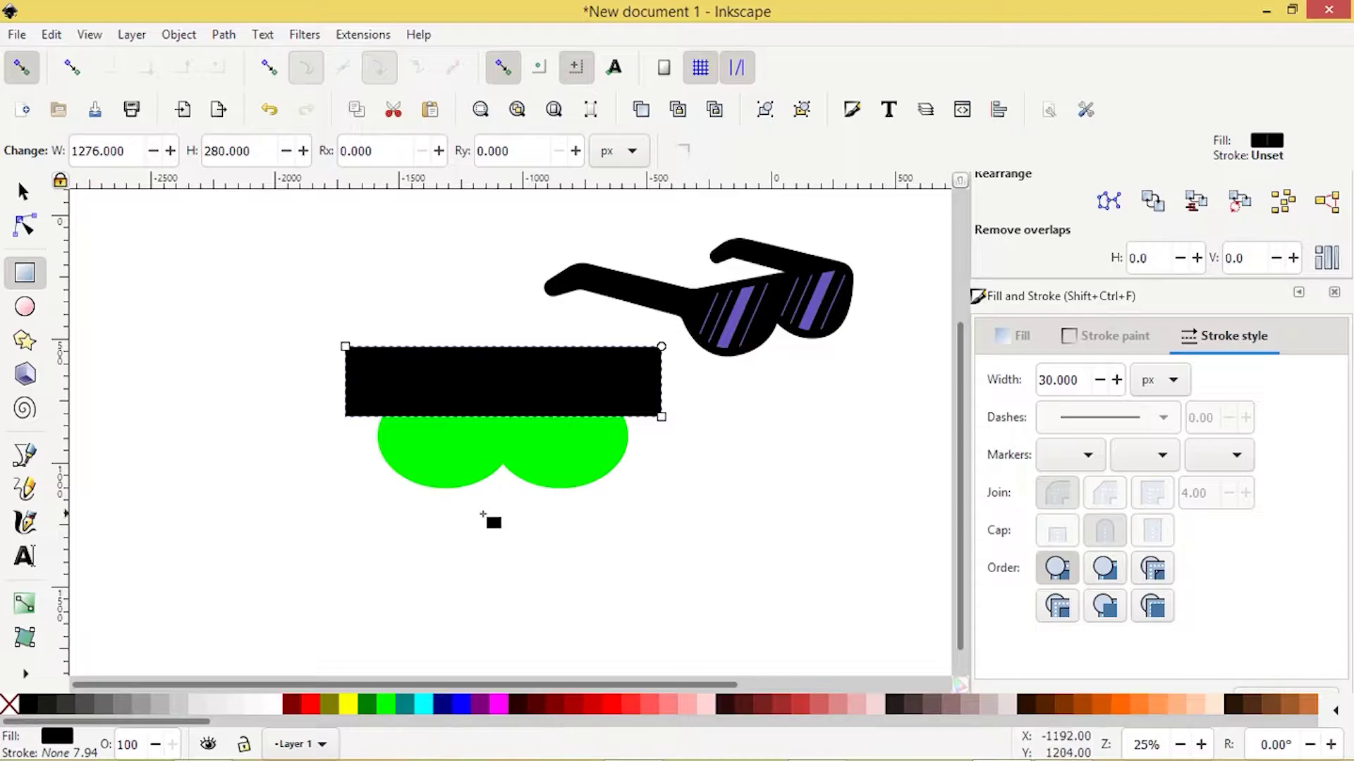
Recolour both ellipses from green to red
{"action": "left_click", "coordinate": [35, 183]}
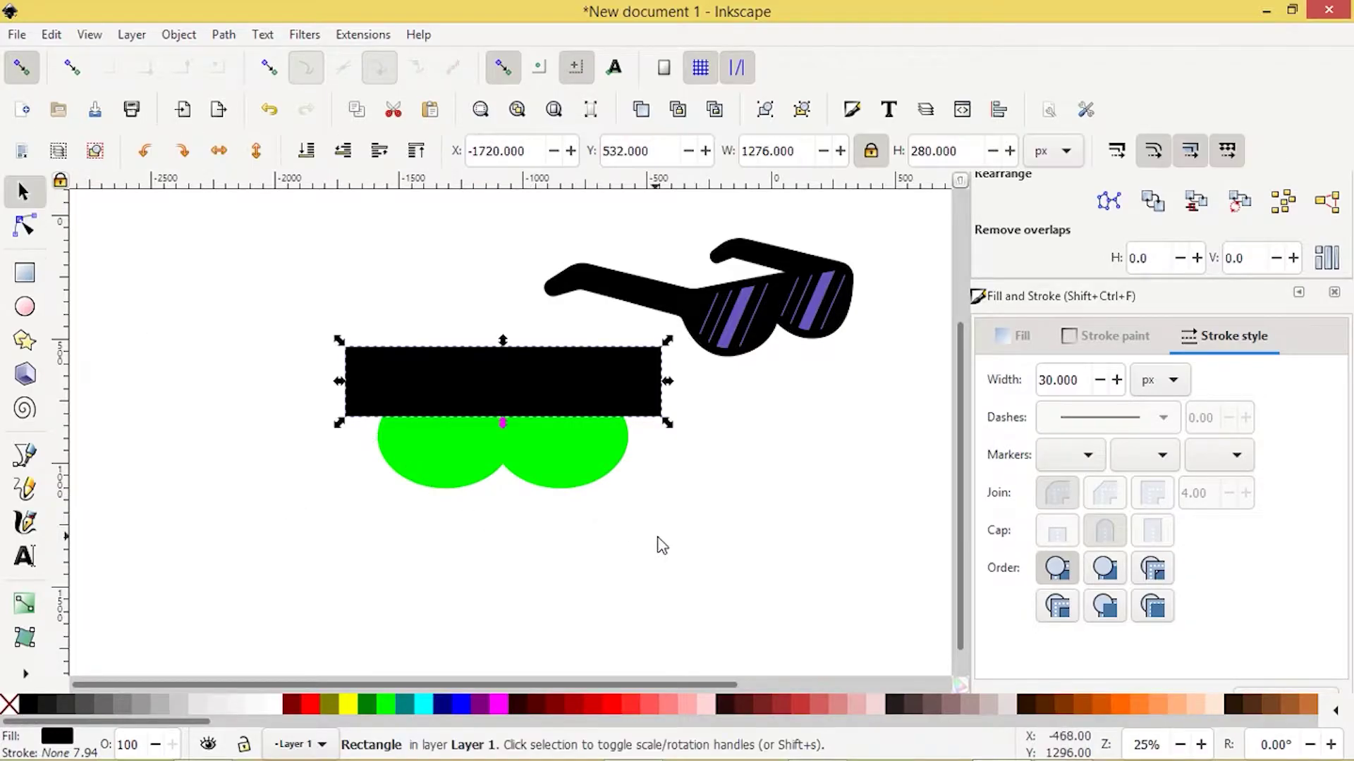
{"action": "left_click_drag", "start_coordinate": [657, 536], "coordinate": [347, 375]}
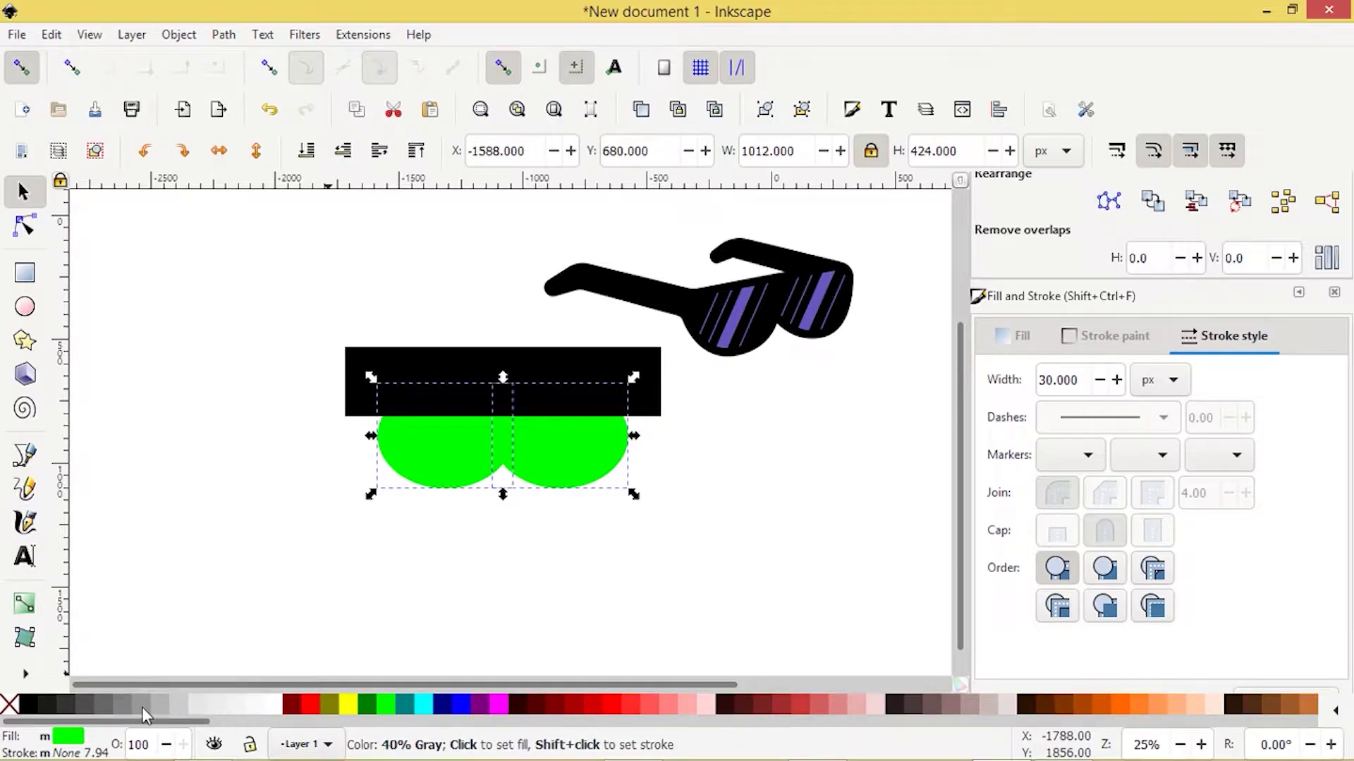
{"action": "left_click", "coordinate": [628, 705]}
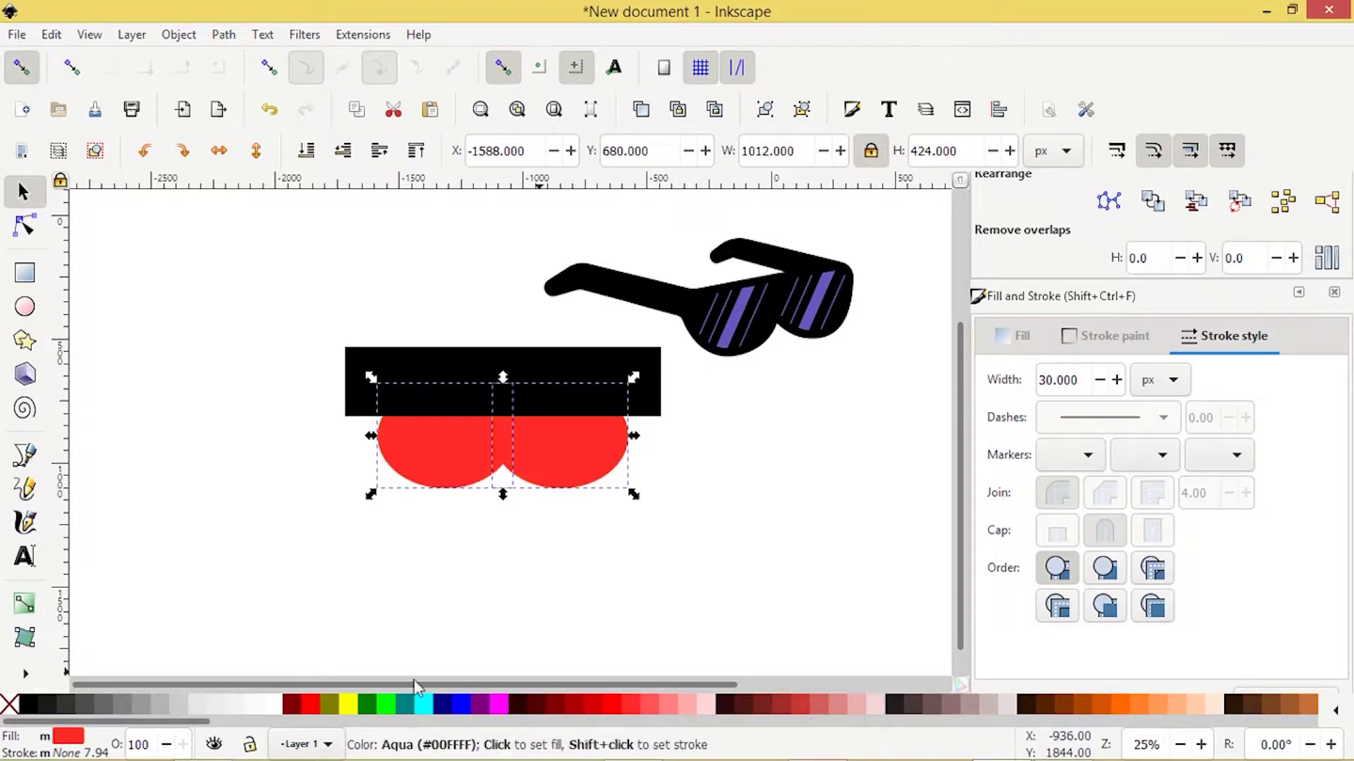
{"action": "left_click", "coordinate": [139, 396]}
Merge the two red ellipses into one shape with Path > Union
{"action": "left_click_drag", "start_coordinate": [644, 546], "coordinate": [360, 354]}
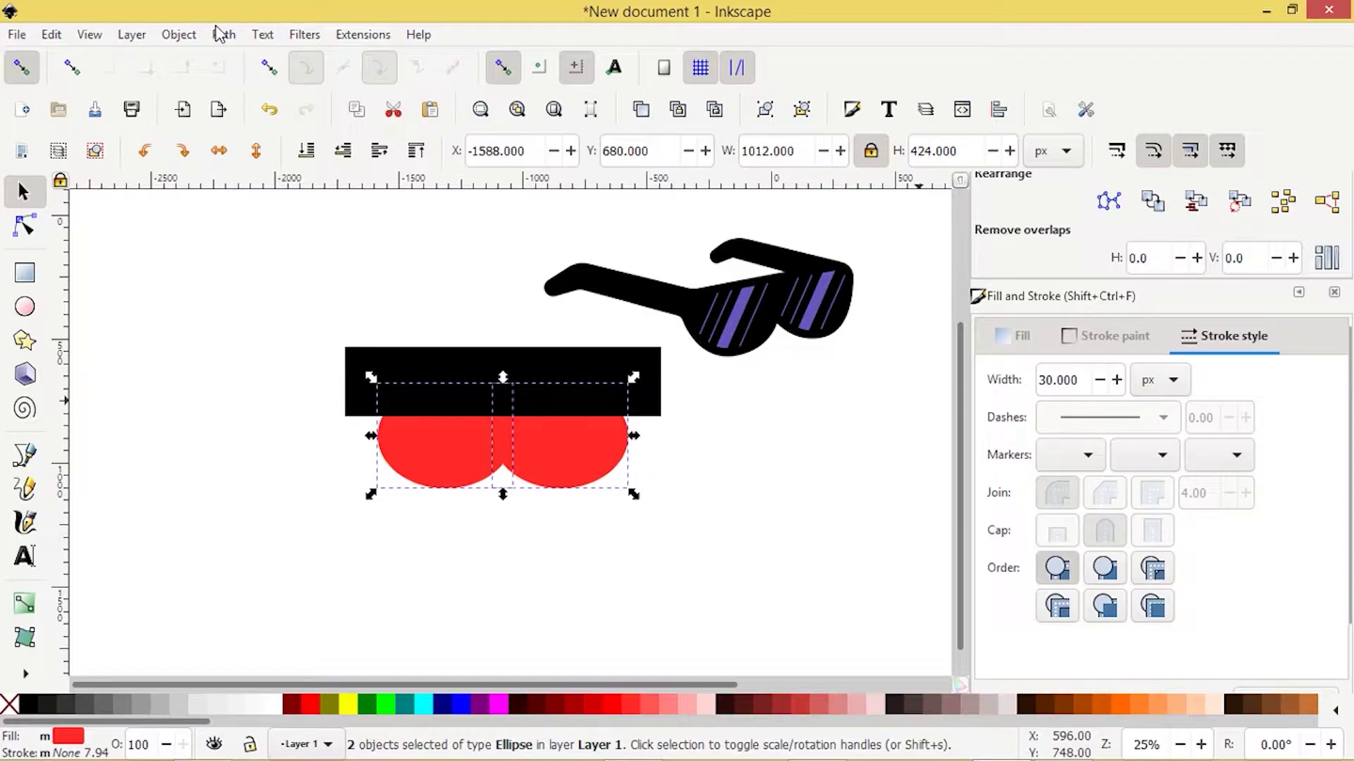
{"action": "left_click", "coordinate": [220, 34]}
{"action": "left_click", "coordinate": [253, 131]}
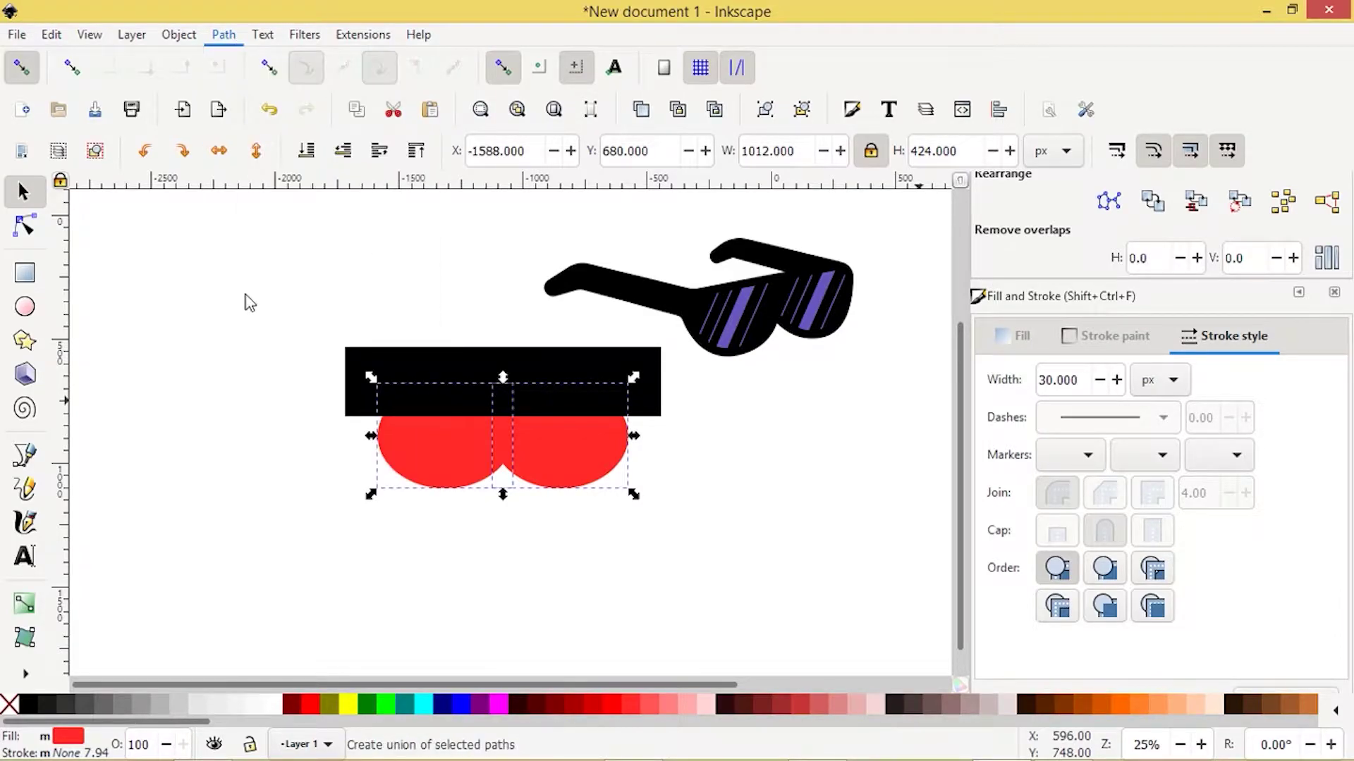
Nudge the black rectangle down and subtract it from the red shape with Difference
{"action": "left_click", "coordinate": [359, 360], "text": "shift"}
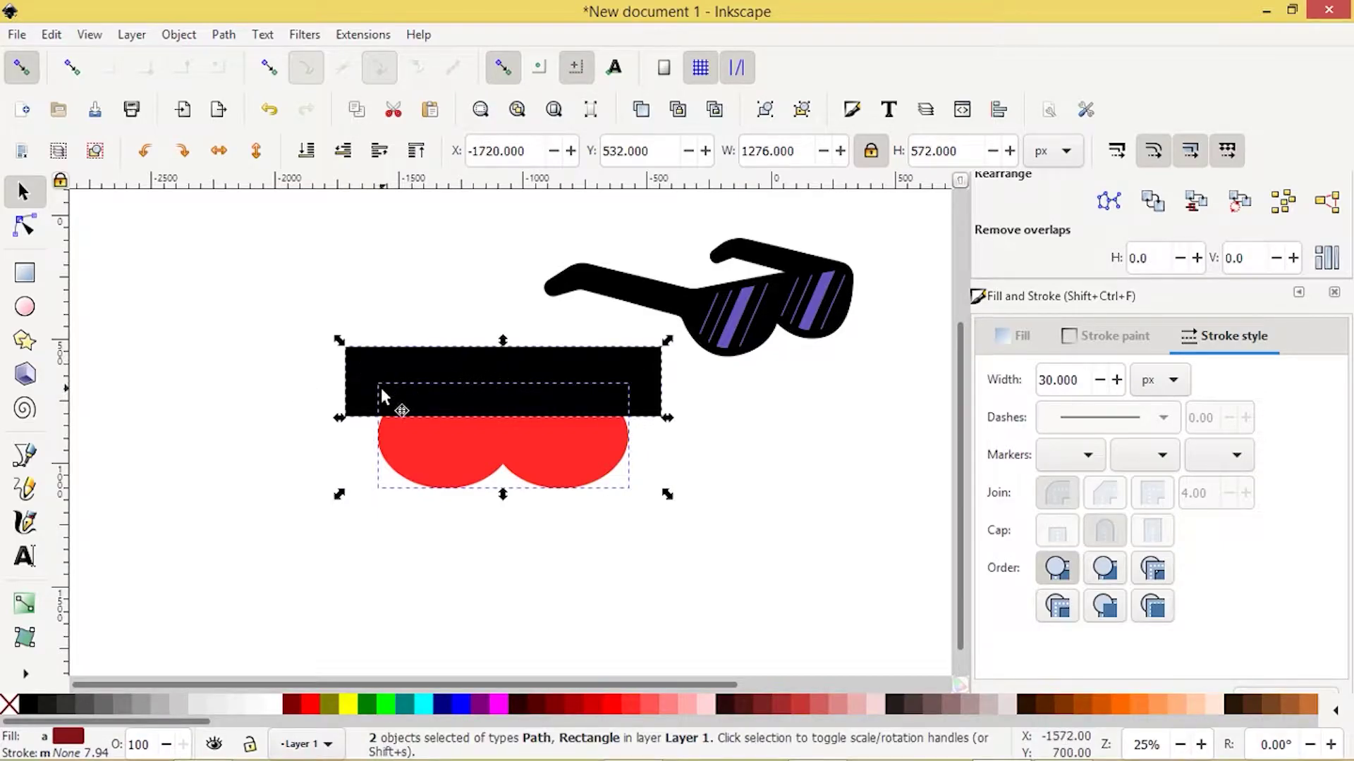
{"action": "left_click", "coordinate": [254, 462]}
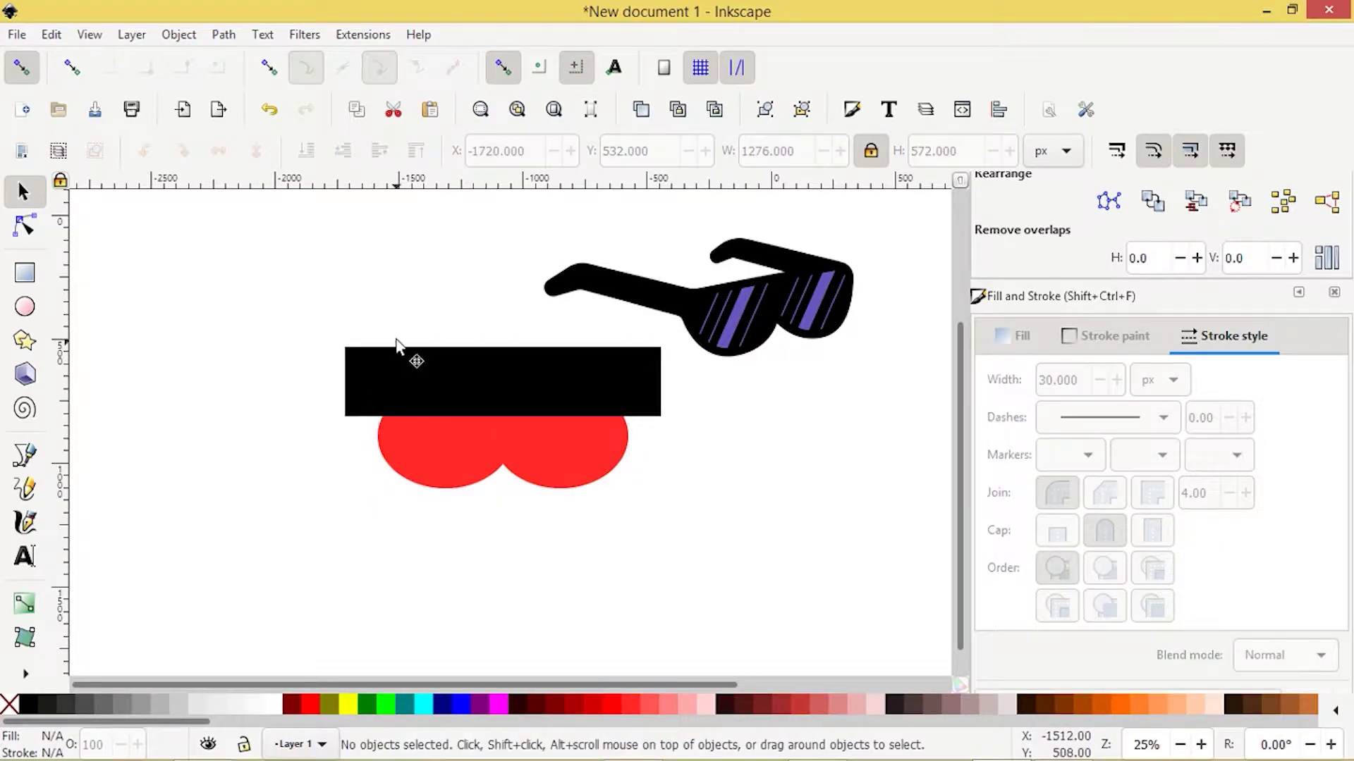
{"action": "left_click", "coordinate": [387, 377]}
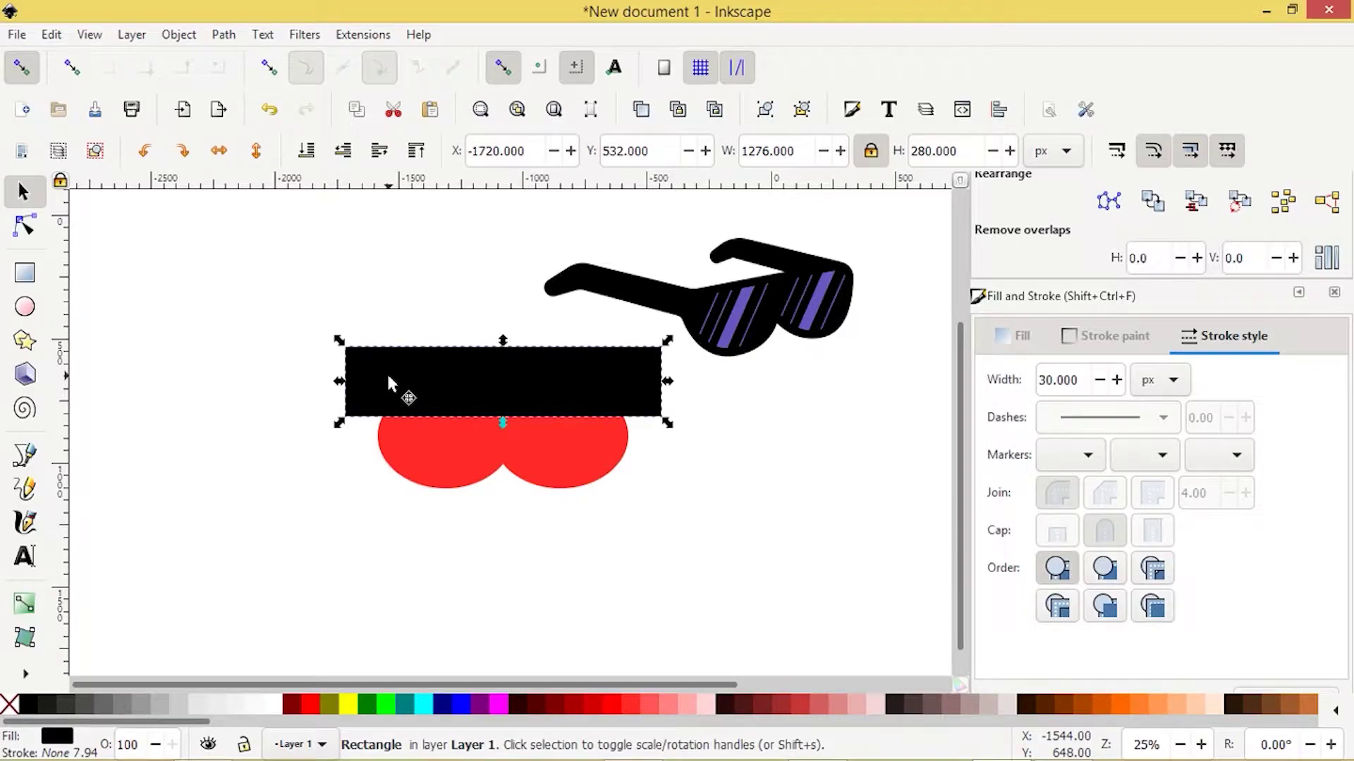
{"action": "key", "text": "Down"}
{"action": "key", "text": "Down"}
{"action": "key", "text": "Down"}
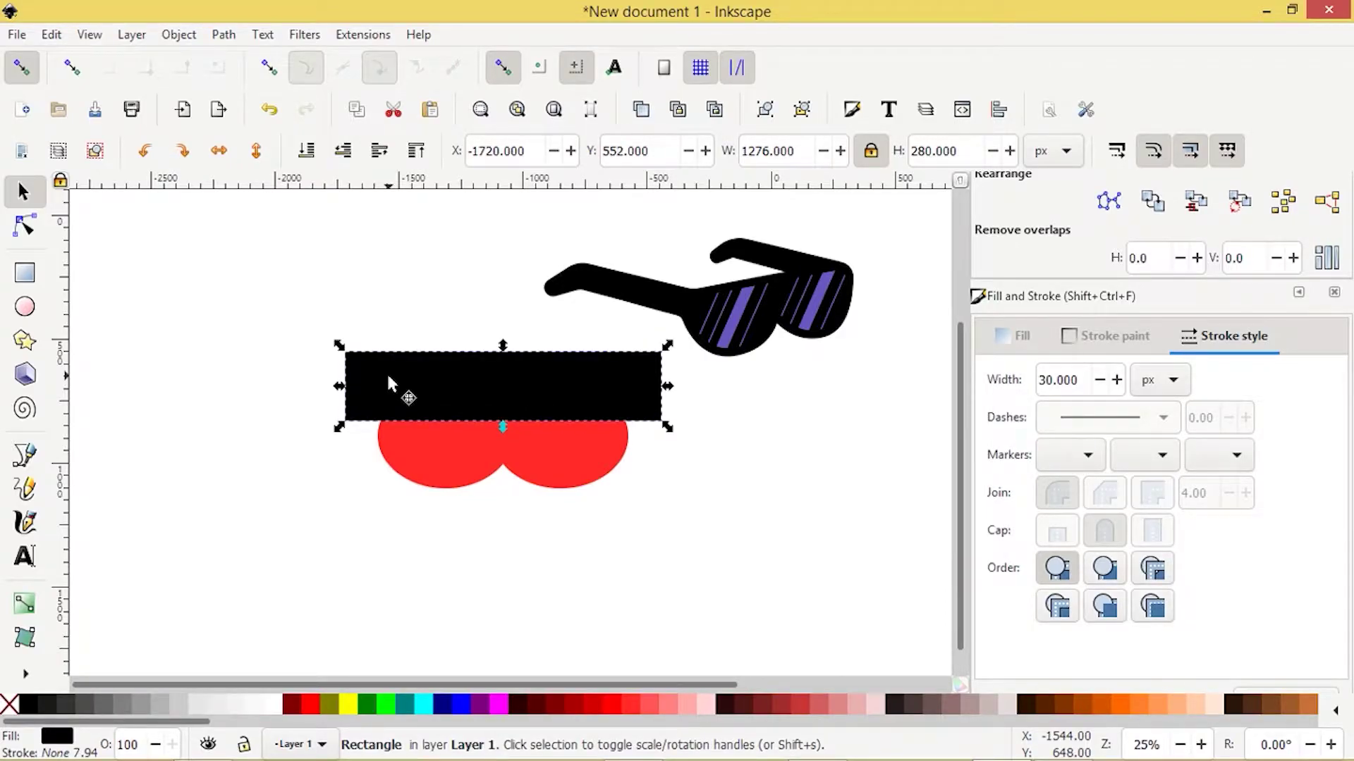
{"action": "key", "text": "Down"}
{"action": "key", "text": "Down"}
{"action": "key", "text": "Down"}
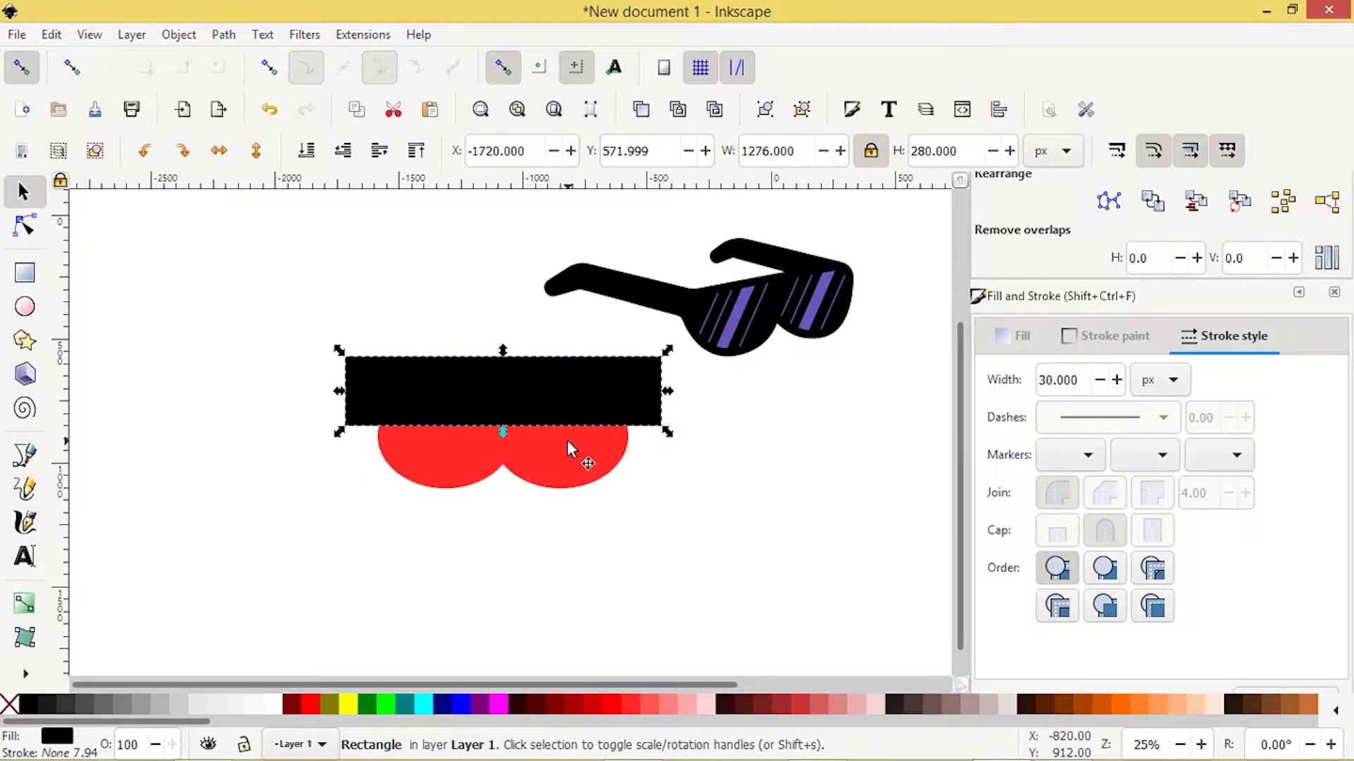
{"action": "left_click", "coordinate": [433, 453], "text": "shift"}
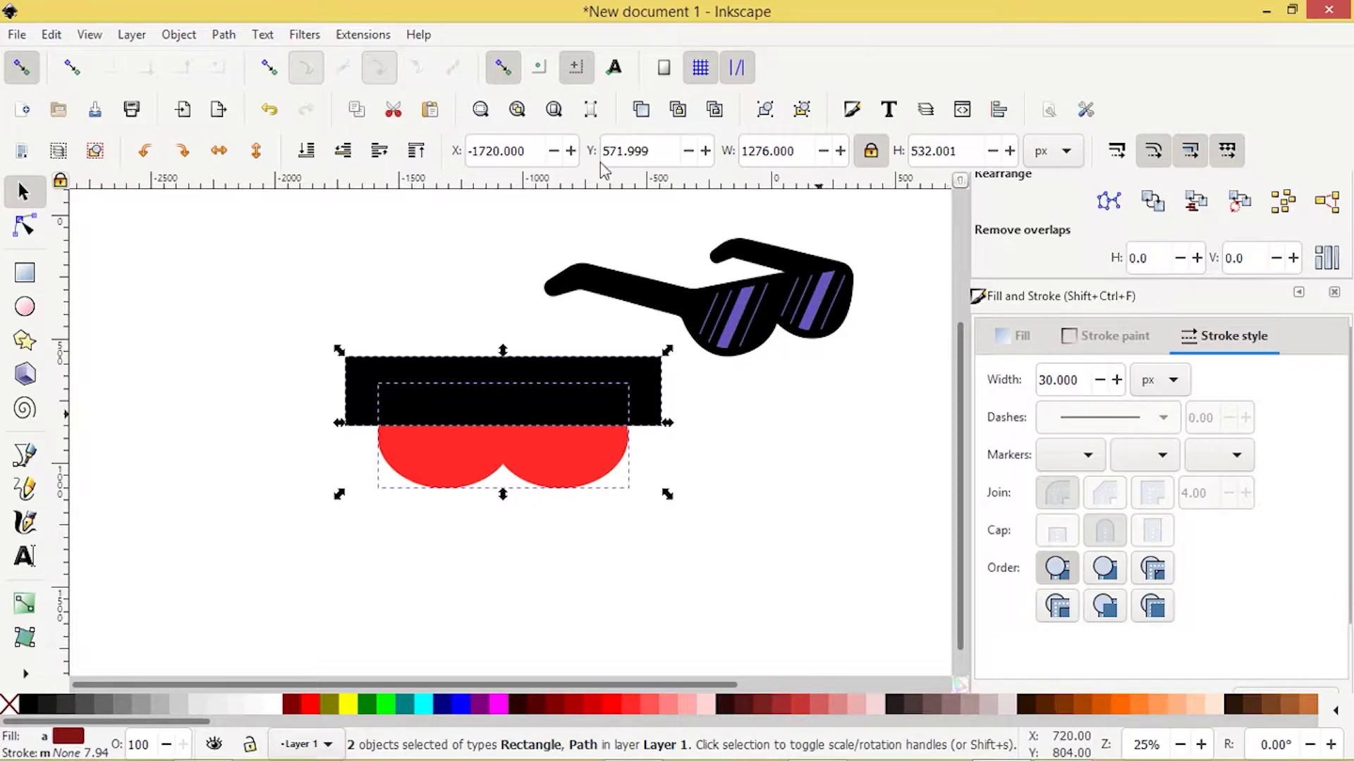
{"action": "left_click", "coordinate": [223, 34]}
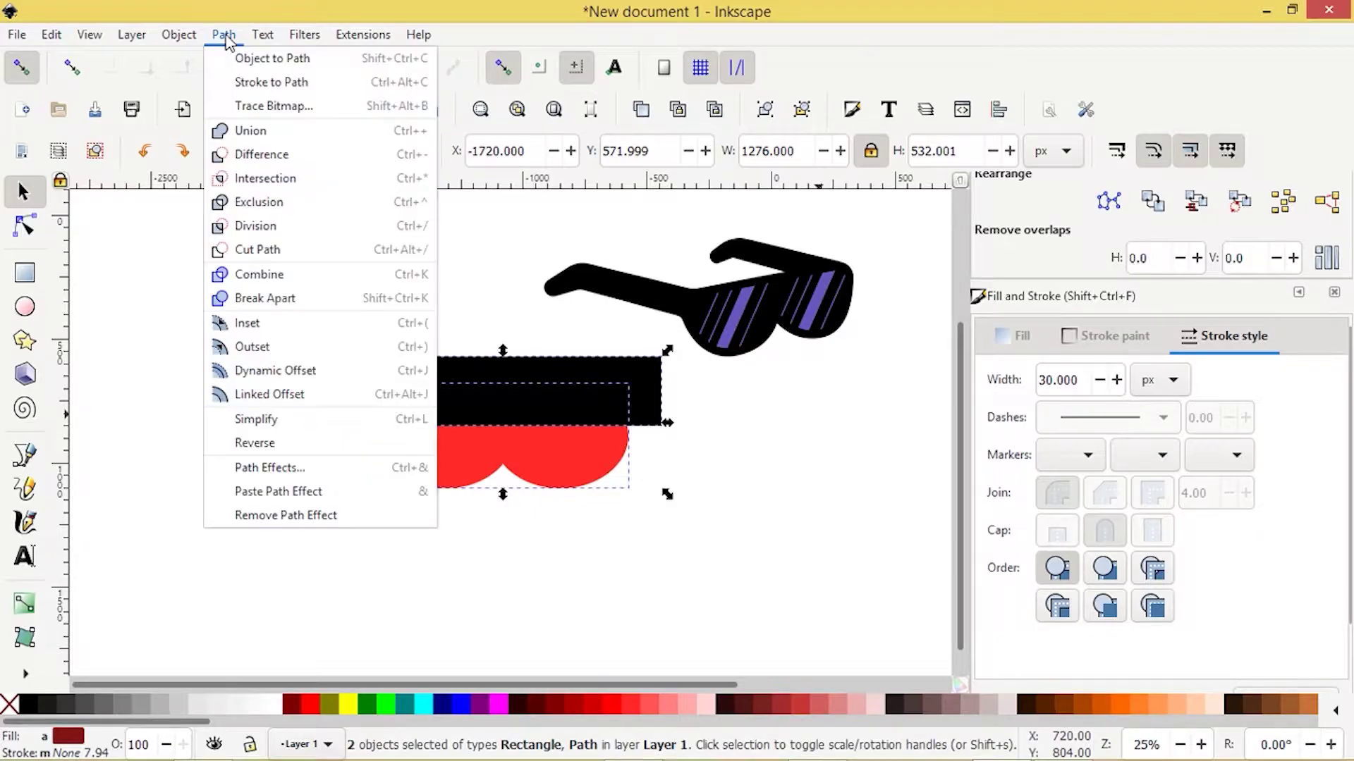
{"action": "left_click", "coordinate": [258, 163]}
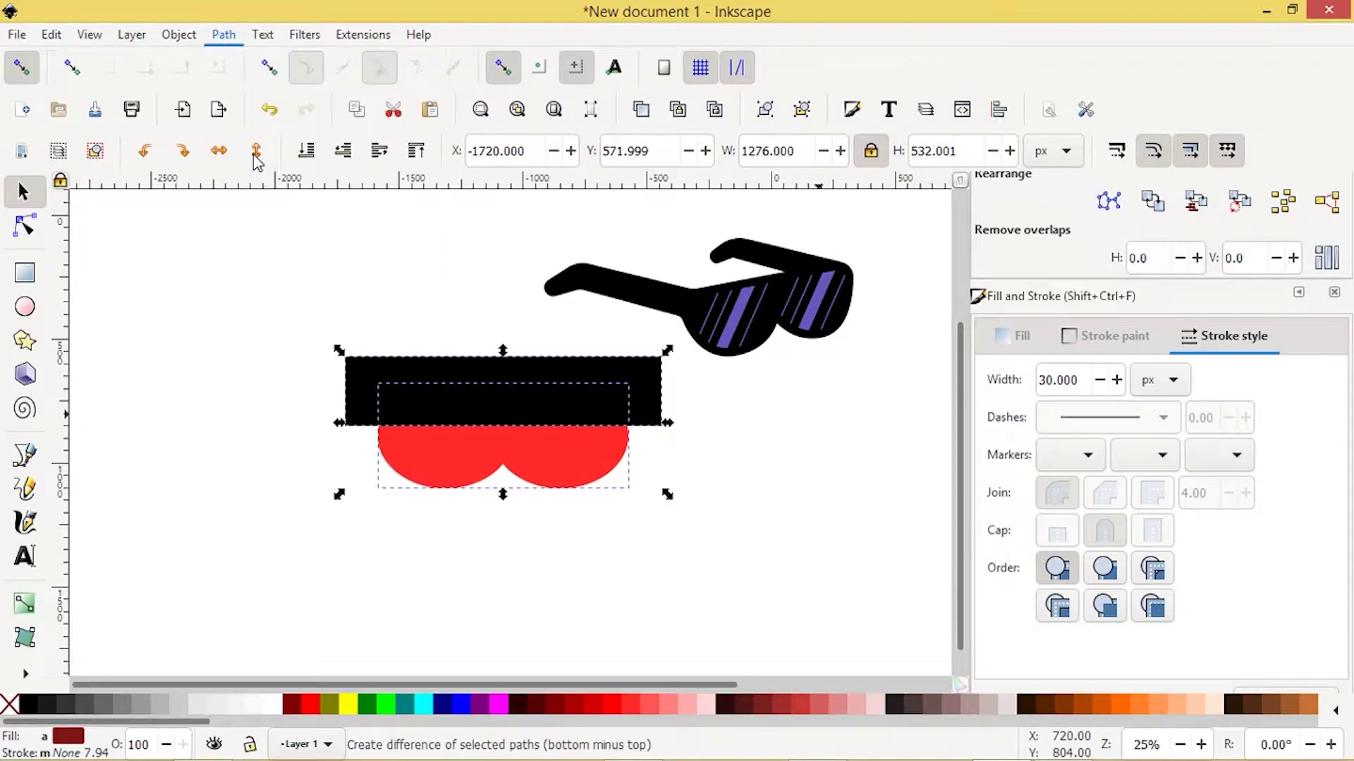
Stretch the red lens shape taller, shift it right, and tilt it about 4° like the sunglasses
{"action": "left_click_drag", "start_coordinate": [503, 494], "coordinate": [508, 511]}
{"action": "left_click", "coordinate": [492, 562]}
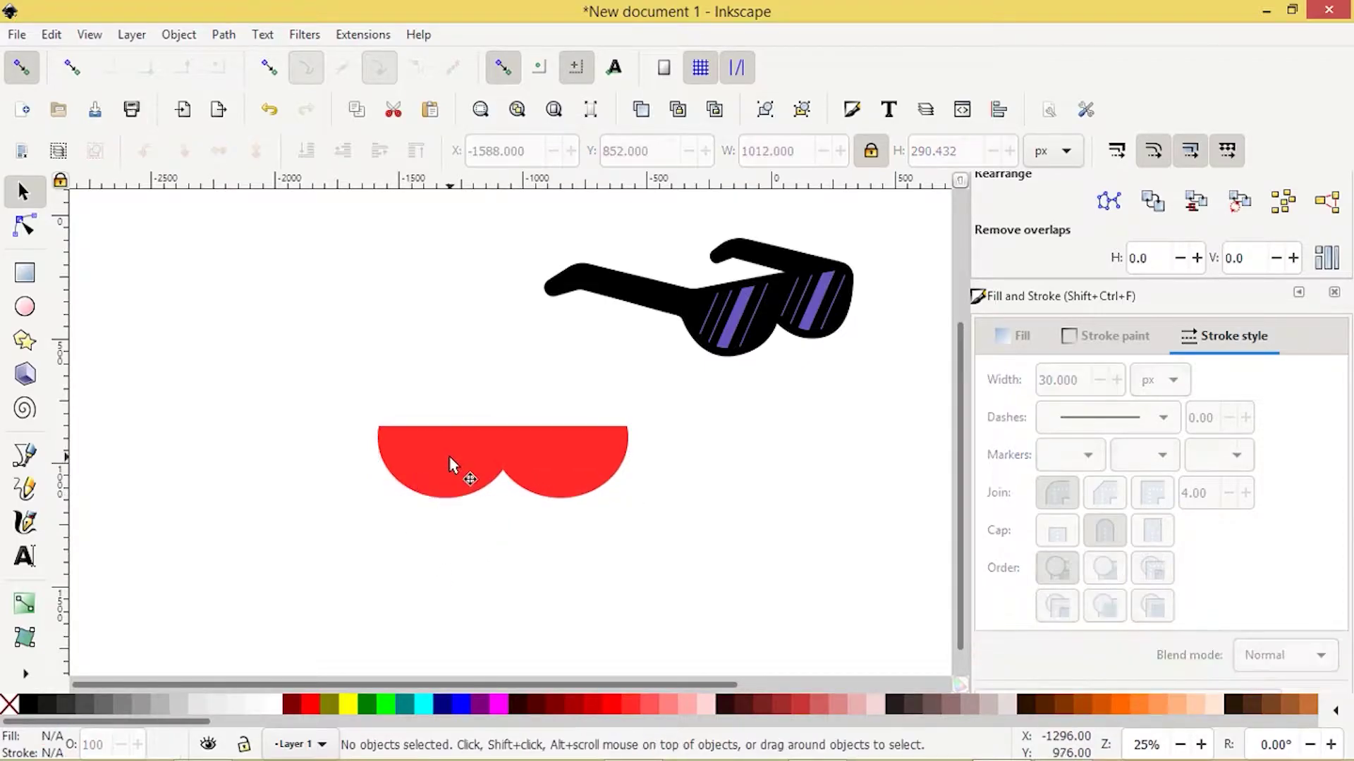
{"action": "left_click_drag", "start_coordinate": [498, 455], "coordinate": [561, 447]}
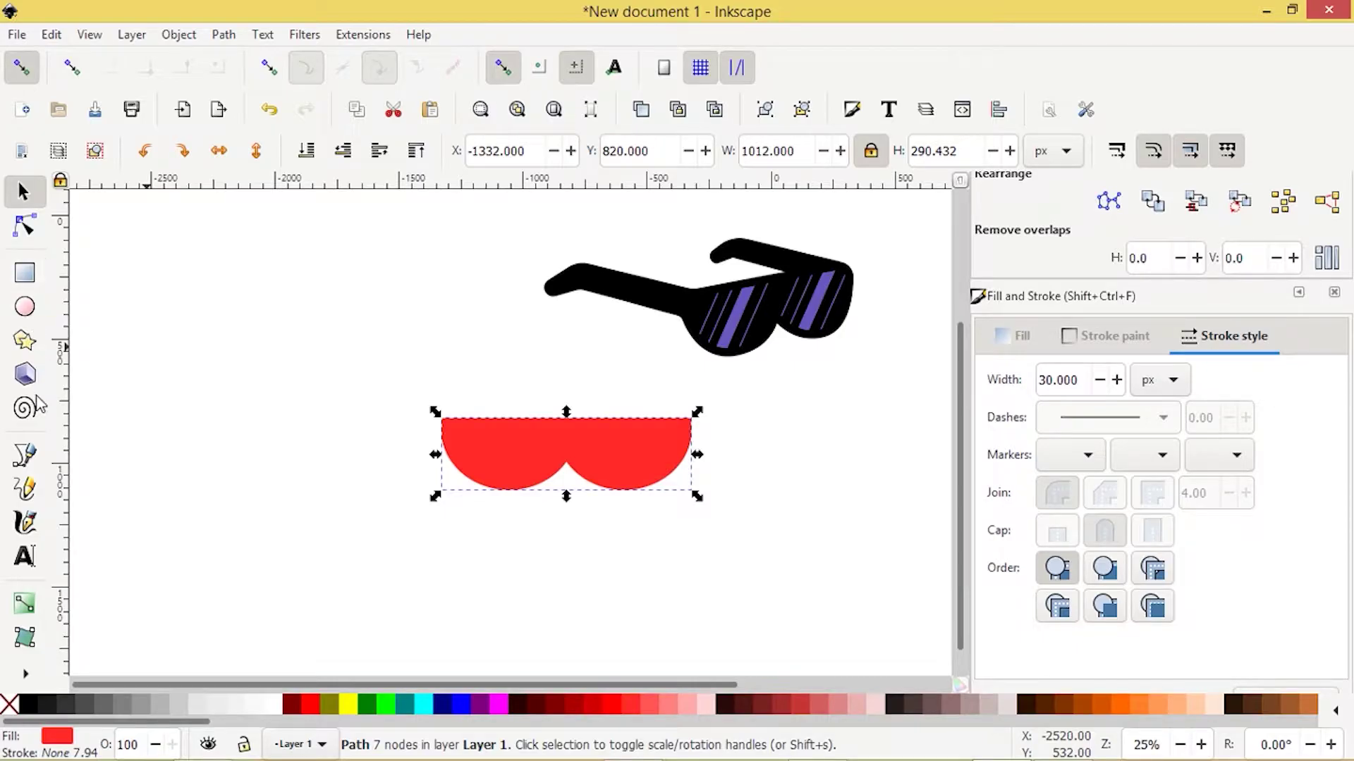
{"action": "left_click", "coordinate": [628, 439]}
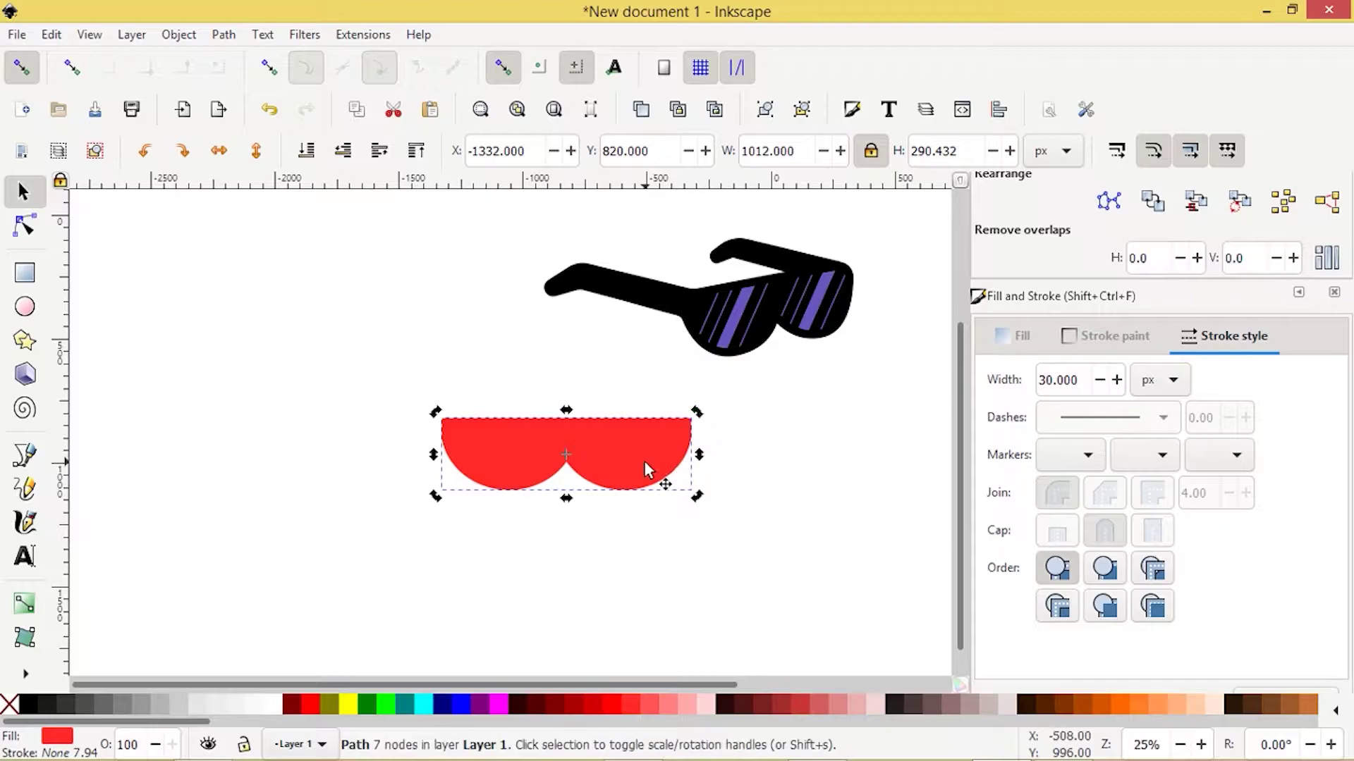
{"action": "left_click_drag", "start_coordinate": [698, 412], "coordinate": [695, 404]}
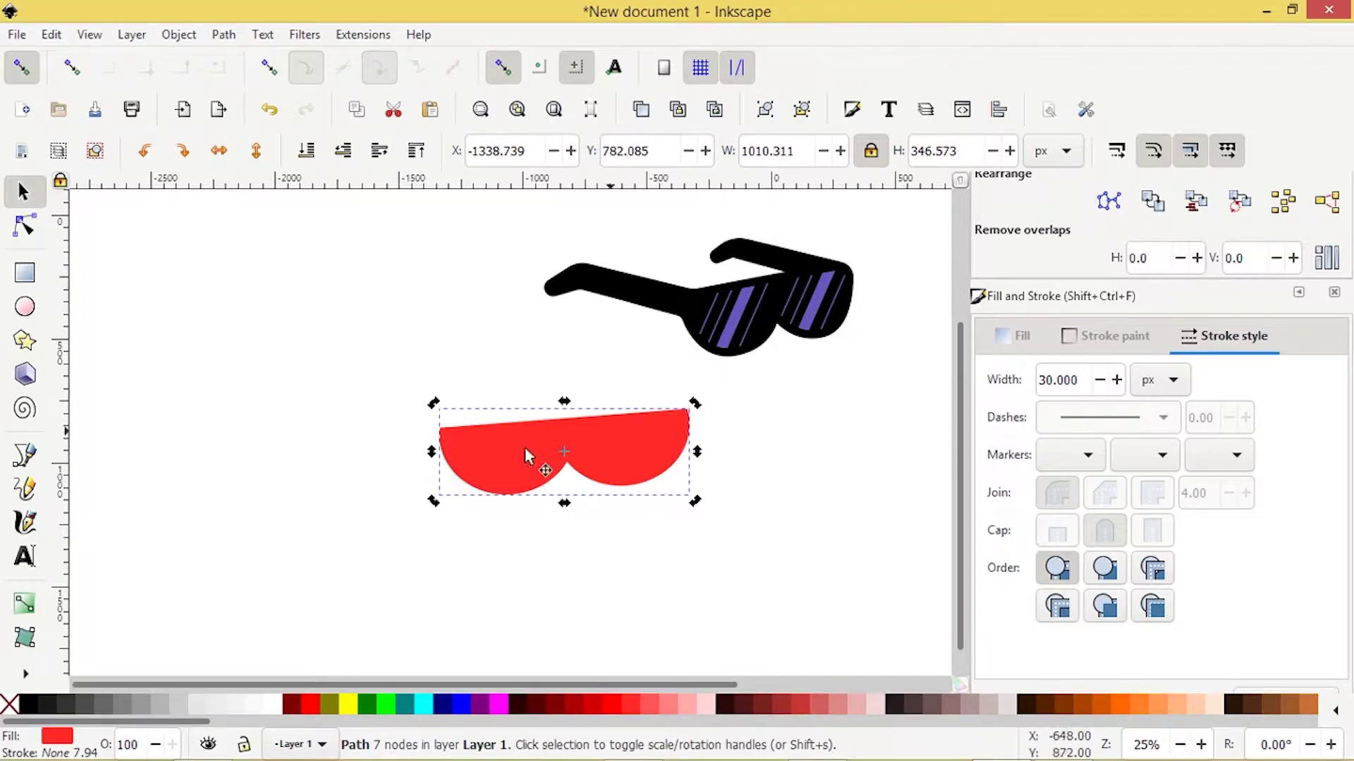
{"action": "left_click", "coordinate": [367, 500]}
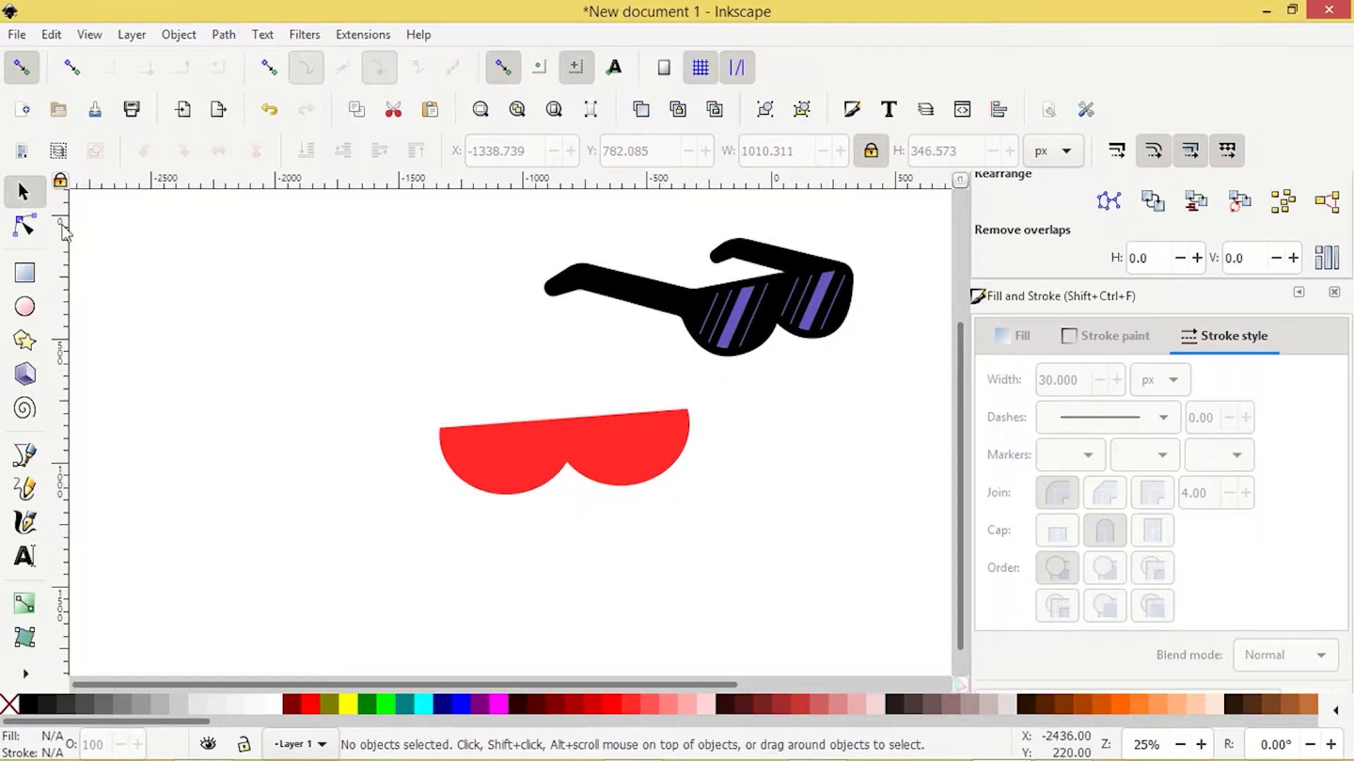
Draw a small red rectangle left of the lenses and thin and tilt it into an arm
{"action": "left_click", "coordinate": [23, 272]}
{"action": "mouse_move", "coordinate": [210, 344]}
{"action": "left_mouse_down"}
{"action": "mouse_move", "coordinate": [255, 369]}
{"action": "mouse_move", "coordinate": [398, 377]}
{"action": "left_mouse_up"}
{"action": "left_click", "coordinate": [23, 196]}
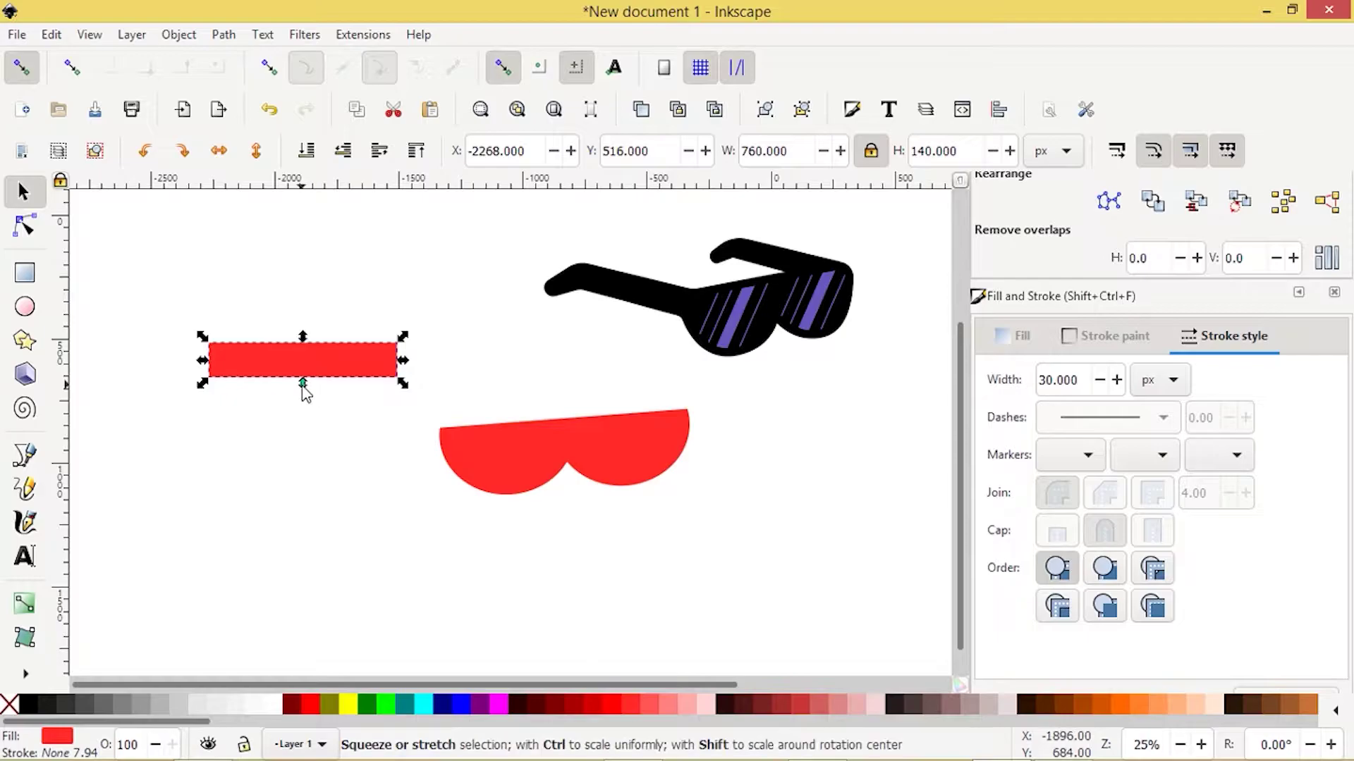
{"action": "left_click_drag", "start_coordinate": [302, 384], "coordinate": [432, 444]}
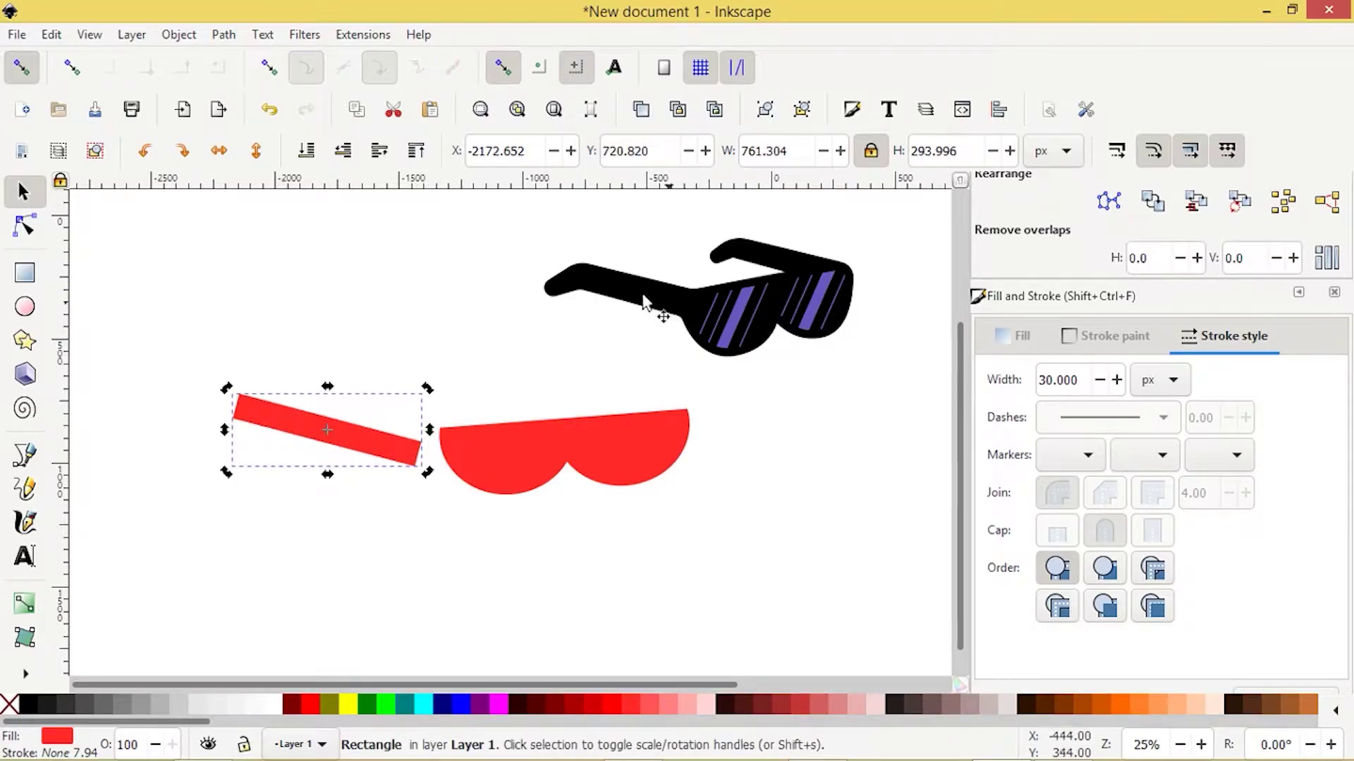
Move the tilted arm so it joins the left end of the lens shape
{"action": "left_click_drag", "start_coordinate": [271, 406], "coordinate": [343, 412]}
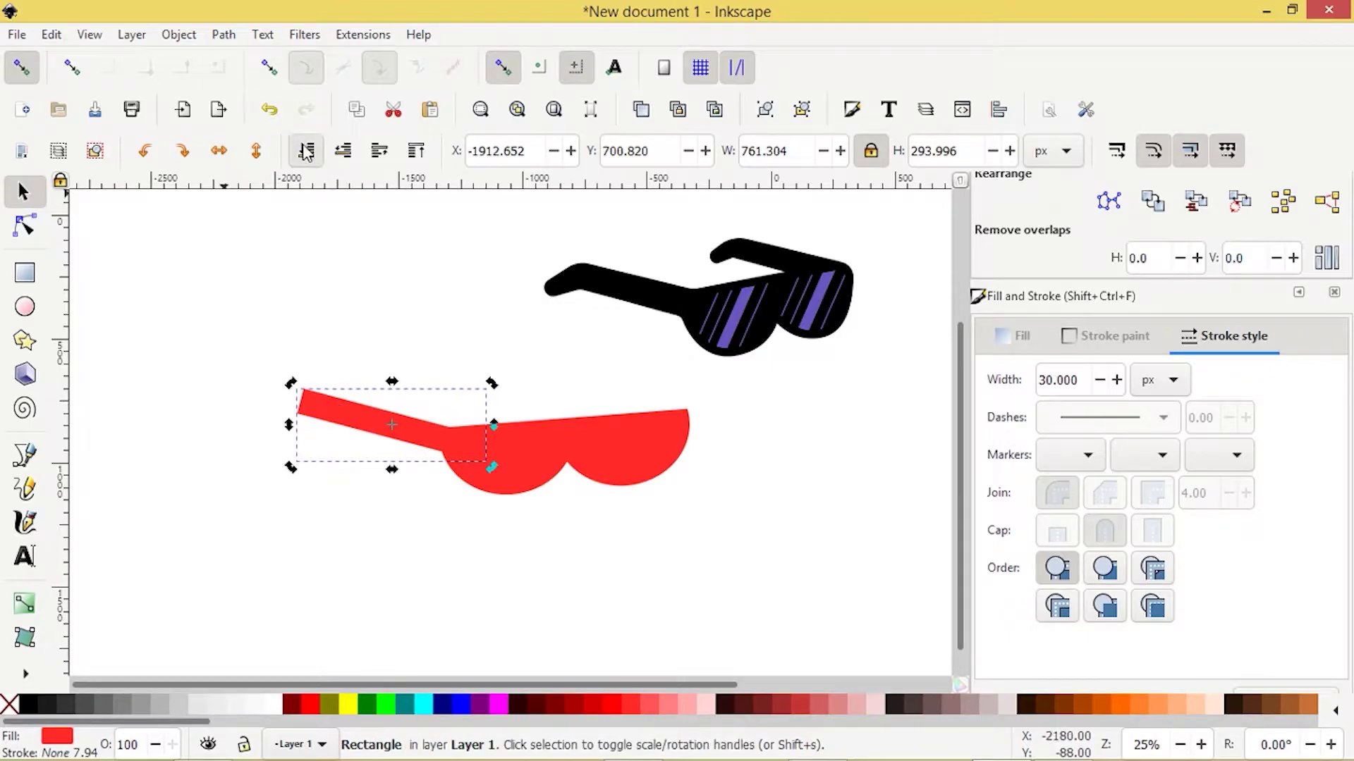
{"action": "left_click", "coordinate": [374, 566]}
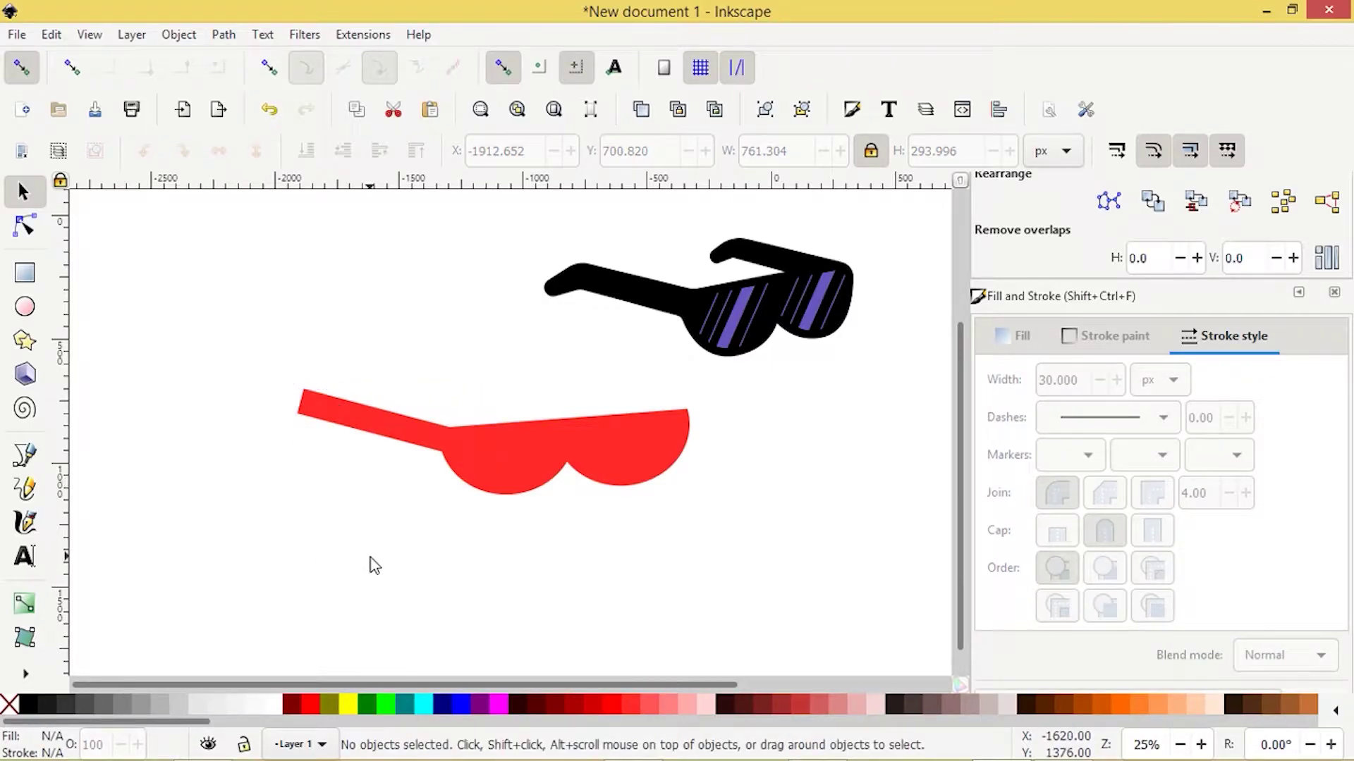
{"action": "left_click", "coordinate": [319, 409]}
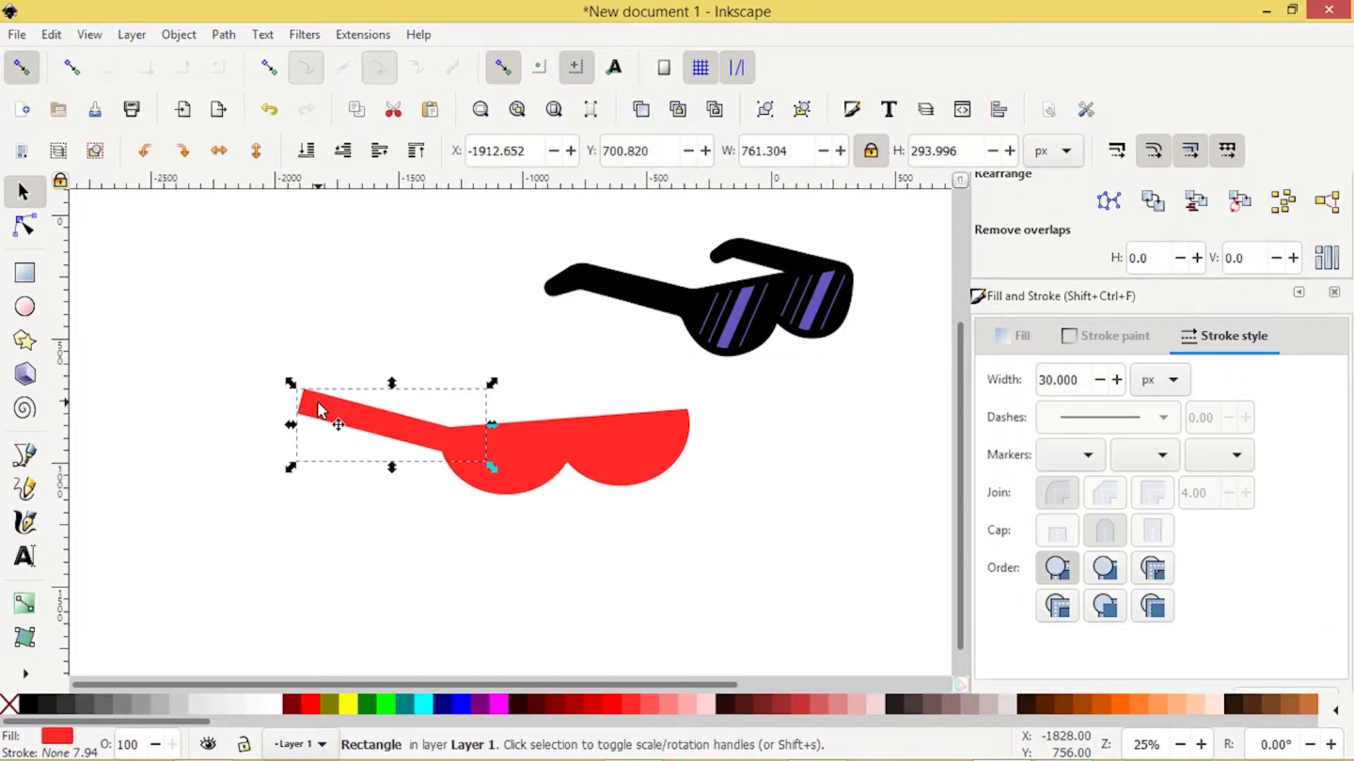
{"action": "left_click_drag", "start_coordinate": [320, 409], "coordinate": [333, 408]}
{"action": "left_click", "coordinate": [341, 514]}
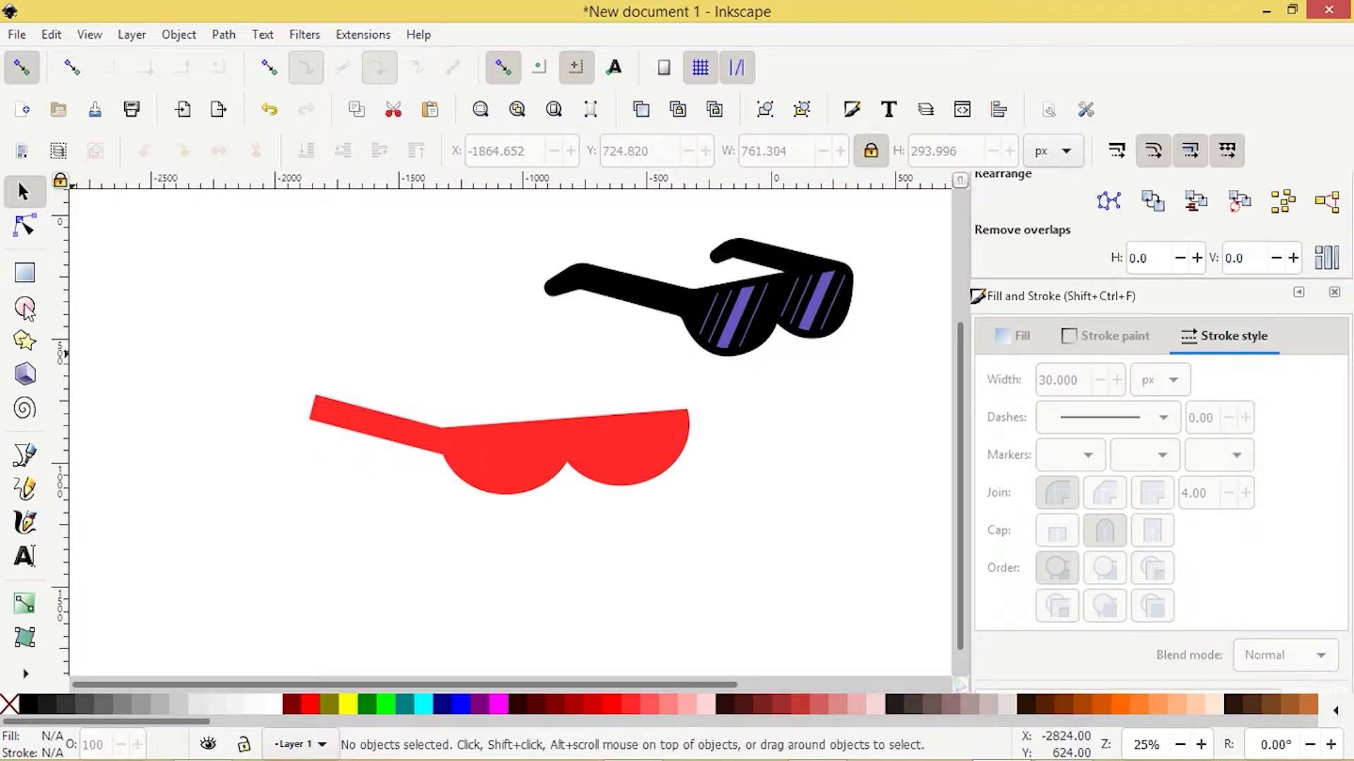
{"action": "left_click", "coordinate": [23, 457]}
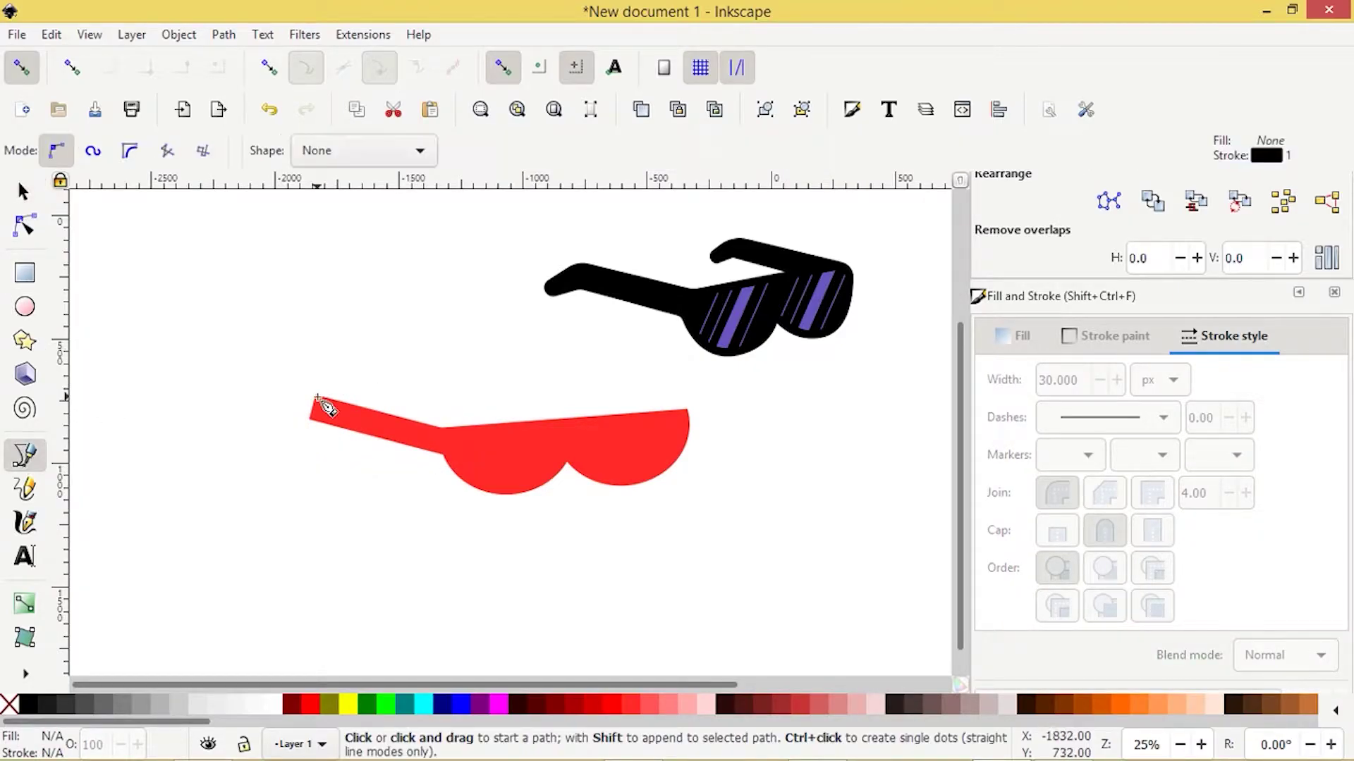
Draw a closed curved hook shape snapped to the outer corner of the red arm
{"action": "left_click", "coordinate": [269, 68]}
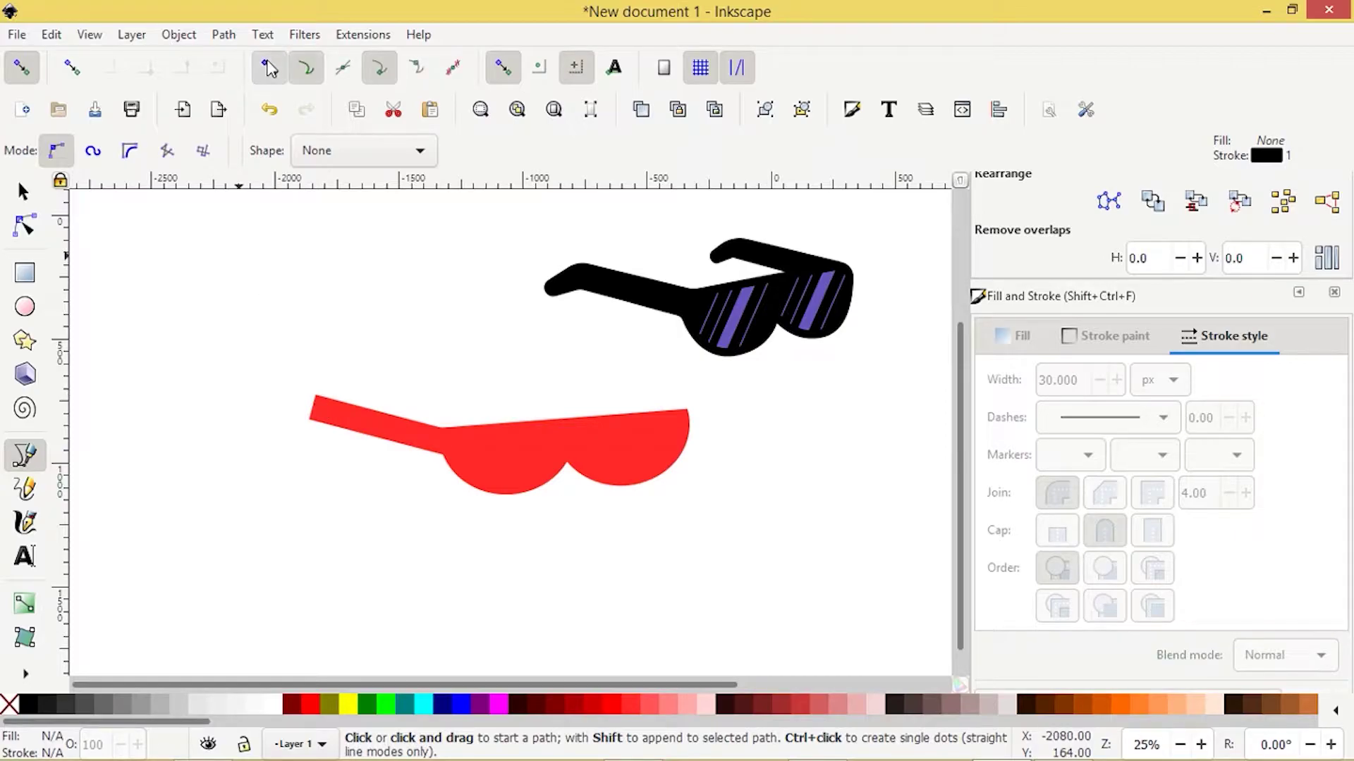
{"action": "left_click", "coordinate": [315, 395]}
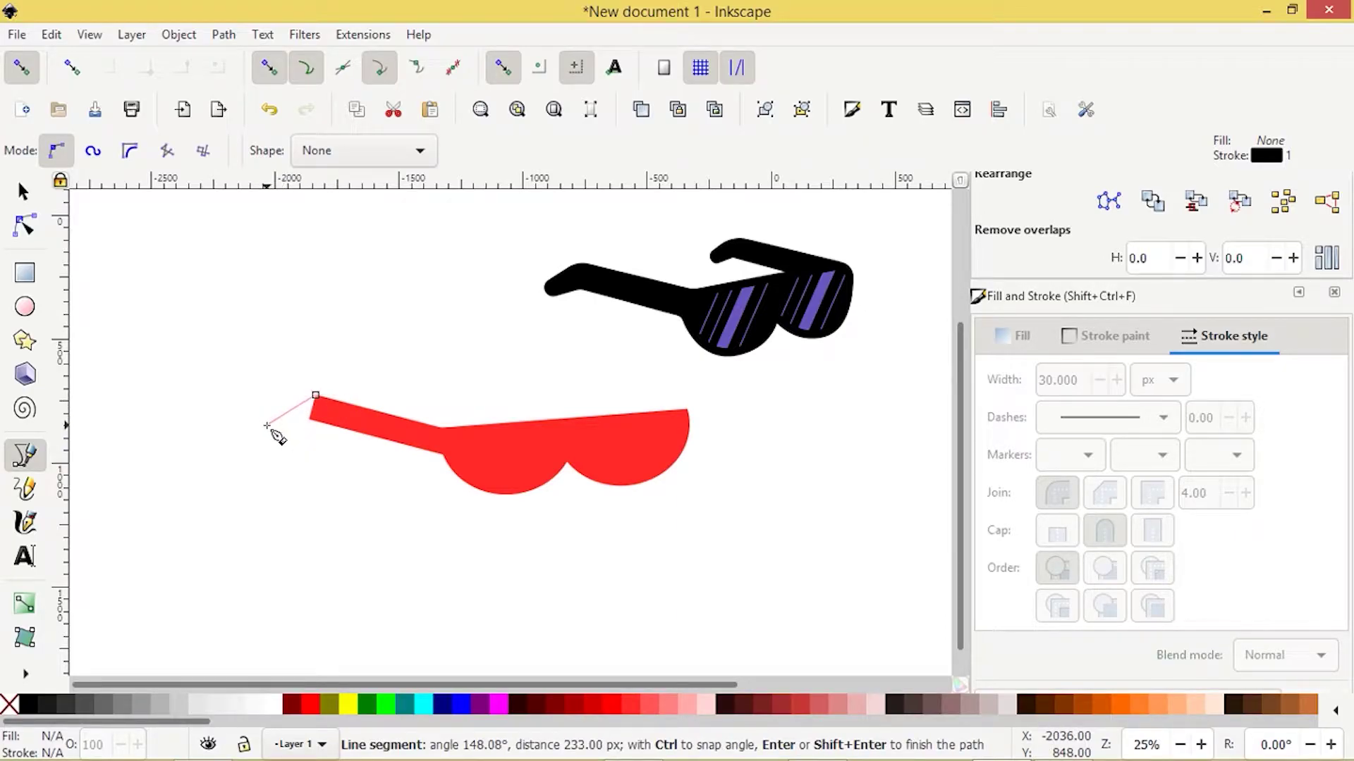
{"action": "left_click_drag", "start_coordinate": [267, 425], "coordinate": [253, 459]}
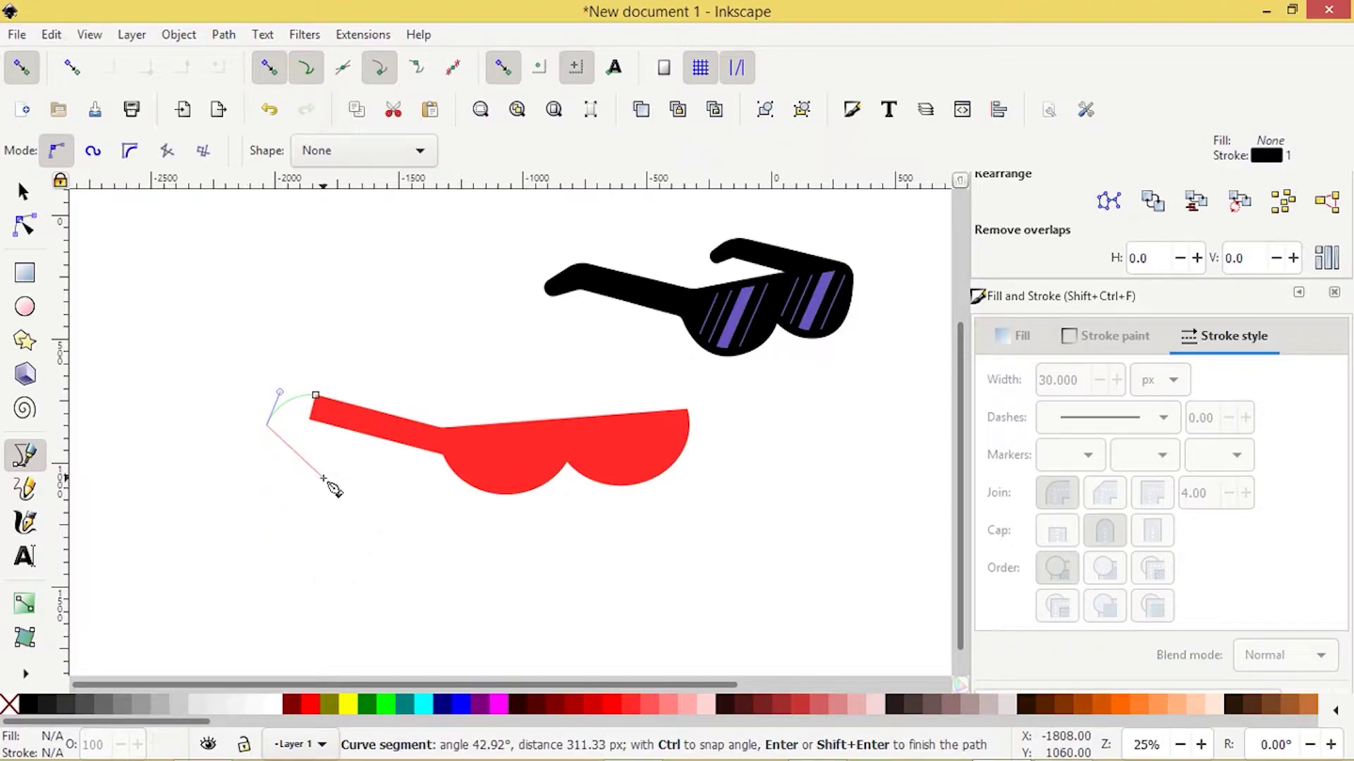
{"action": "scroll", "coordinate": [316, 430], "scroll_direction": "up", "scroll_amount": 3}
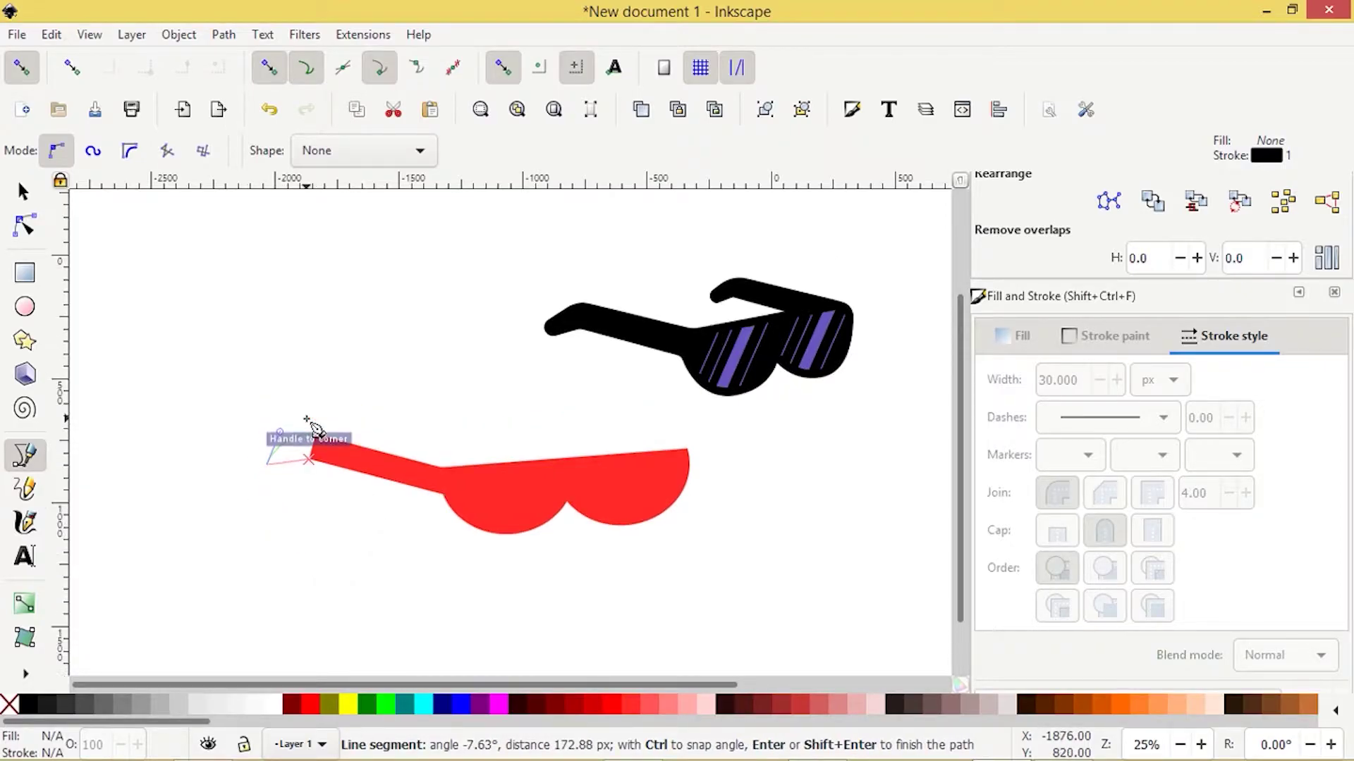
{"action": "scroll", "coordinate": [321, 525], "scroll_direction": "up", "scroll_amount": 1, "text": "ctrl"}
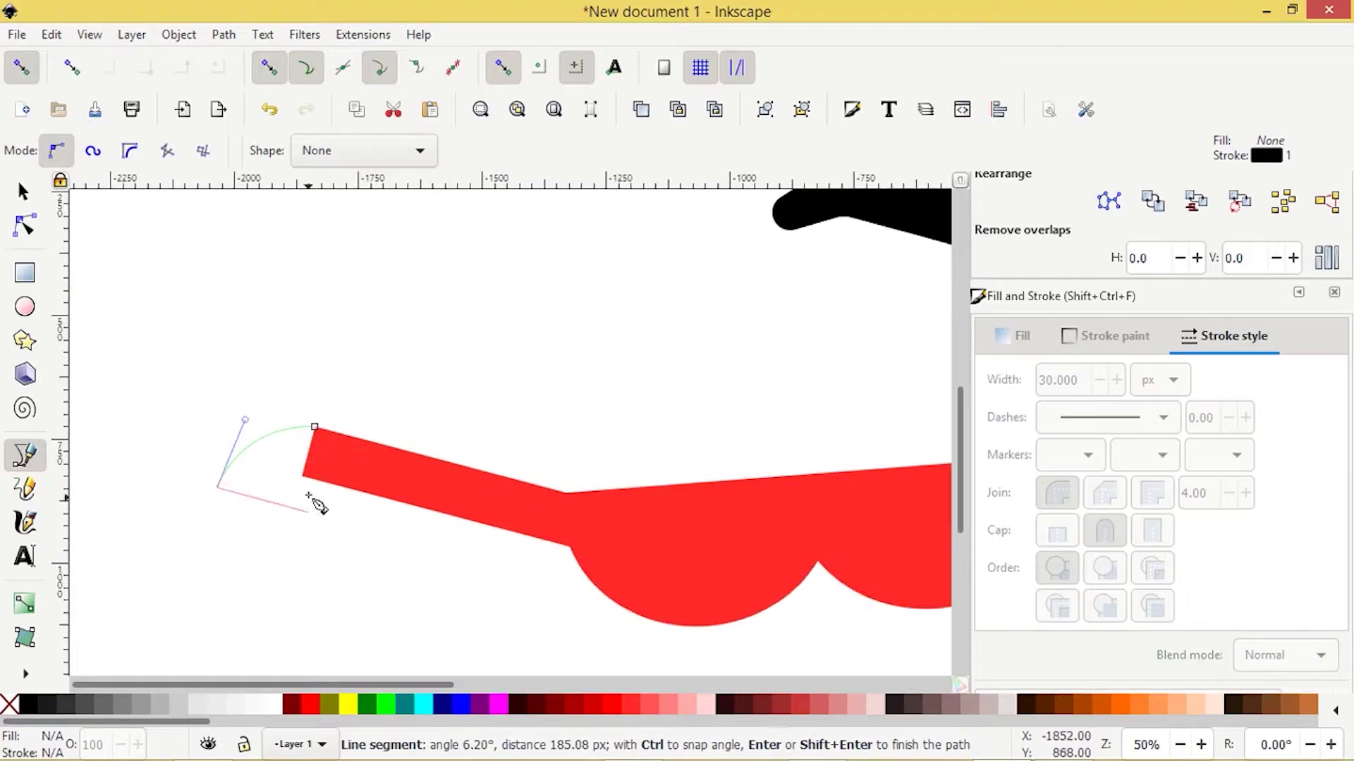
{"action": "left_click_drag", "start_coordinate": [314, 482], "coordinate": [346, 490]}
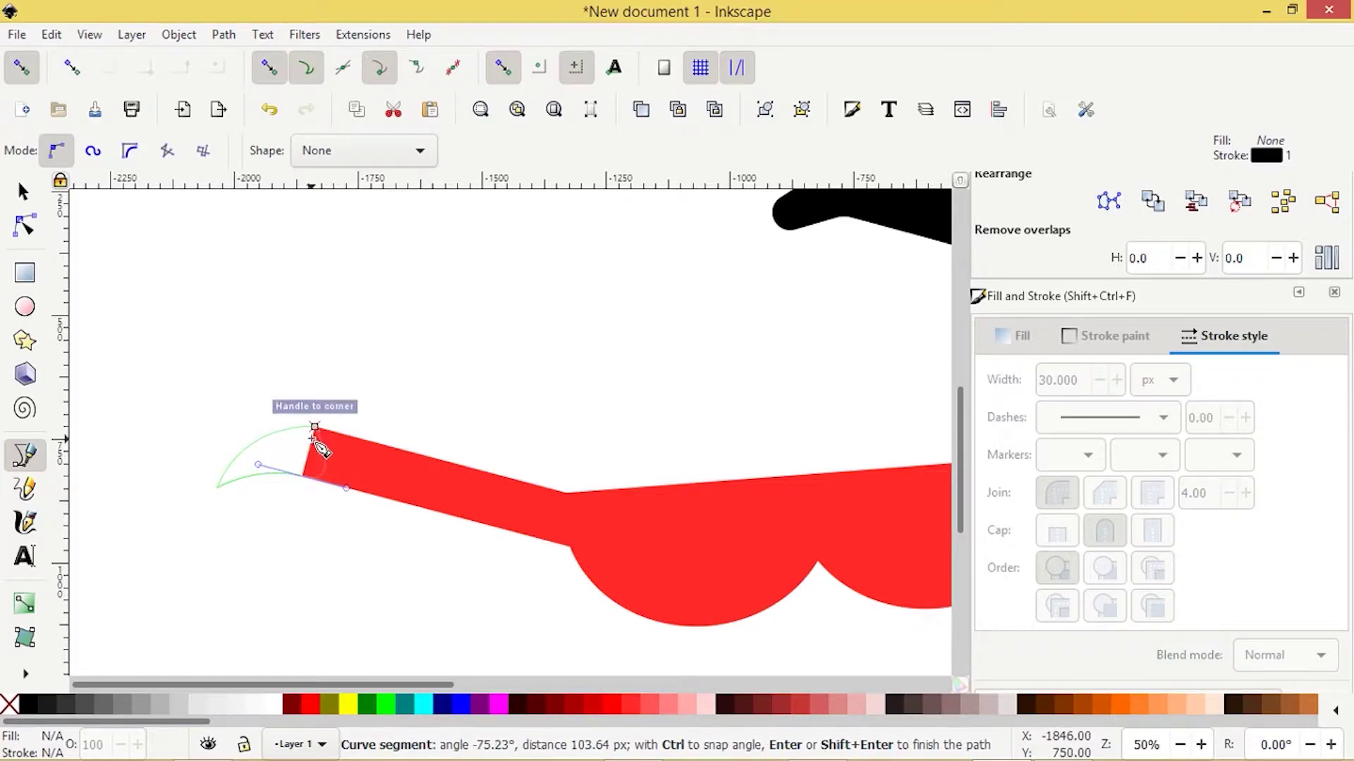
{"action": "left_click", "coordinate": [346, 488]}
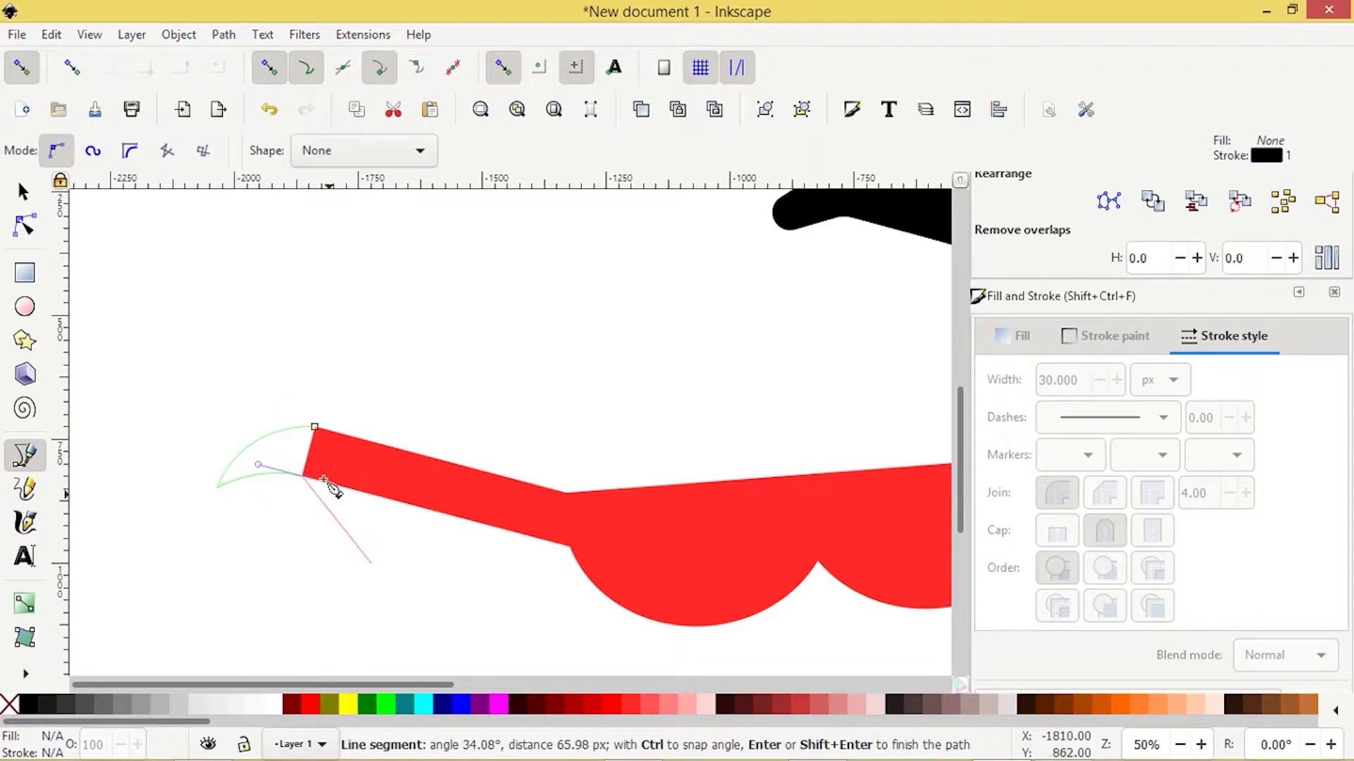
{"action": "left_click", "coordinate": [316, 427]}
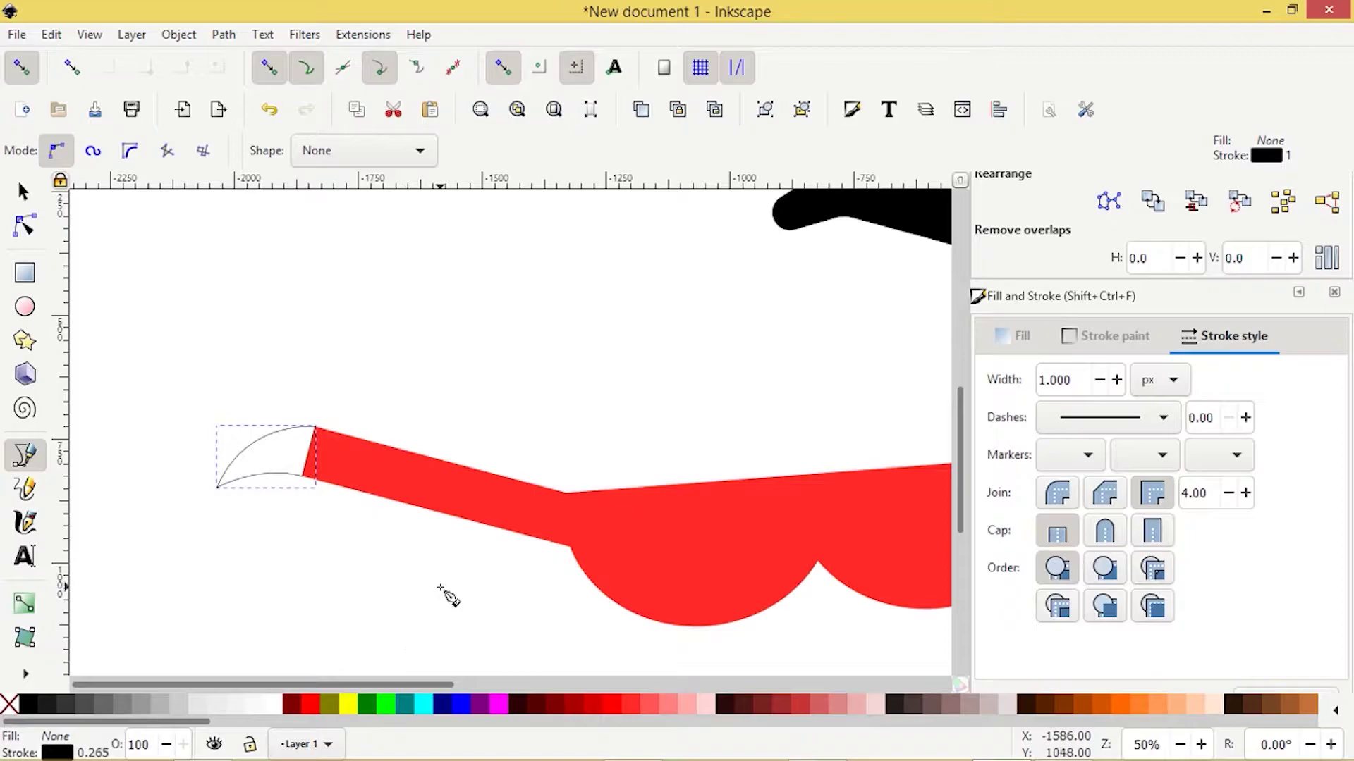
Fill the curved tip with the arm's red using the Dropper and remove its outline
{"action": "key", "text": "d"}
{"action": "left_click", "coordinate": [424, 474]}
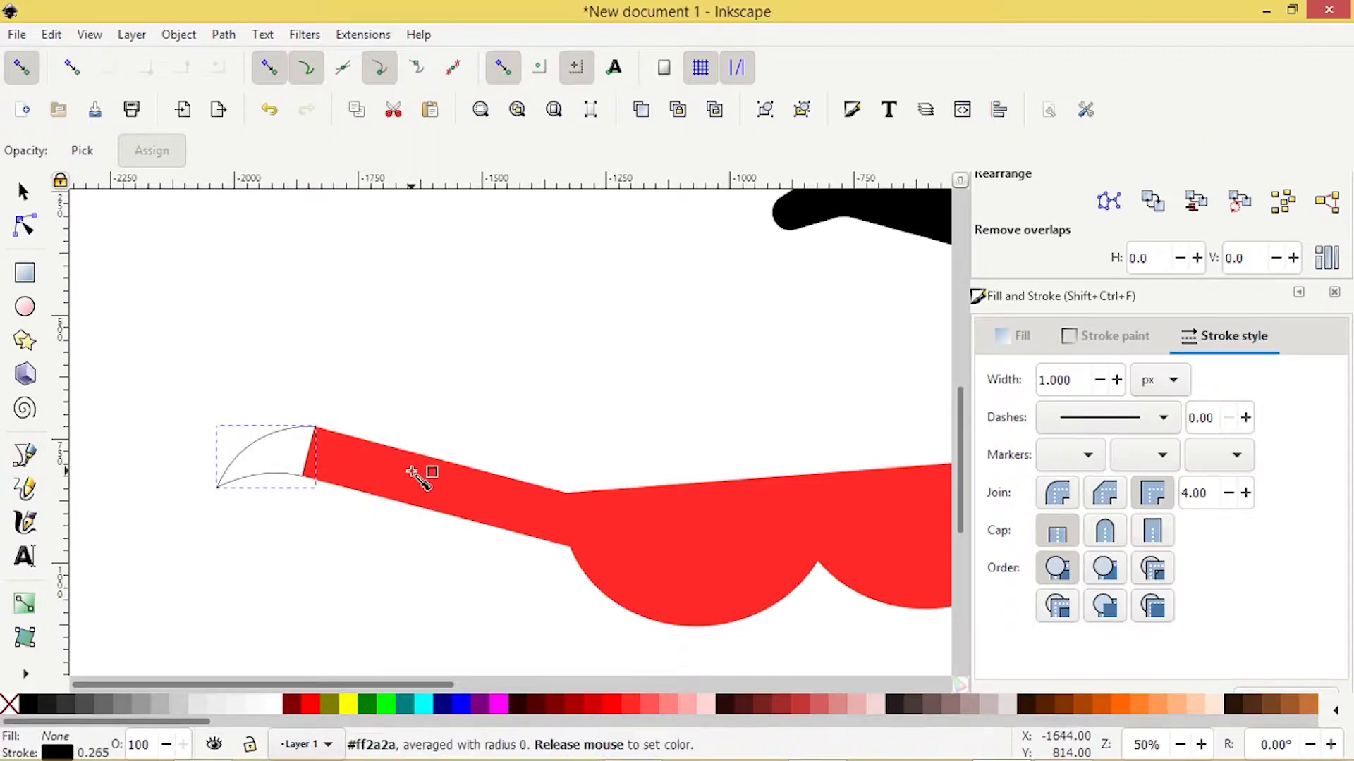
{"action": "left_click", "coordinate": [10, 705], "text": "shift"}
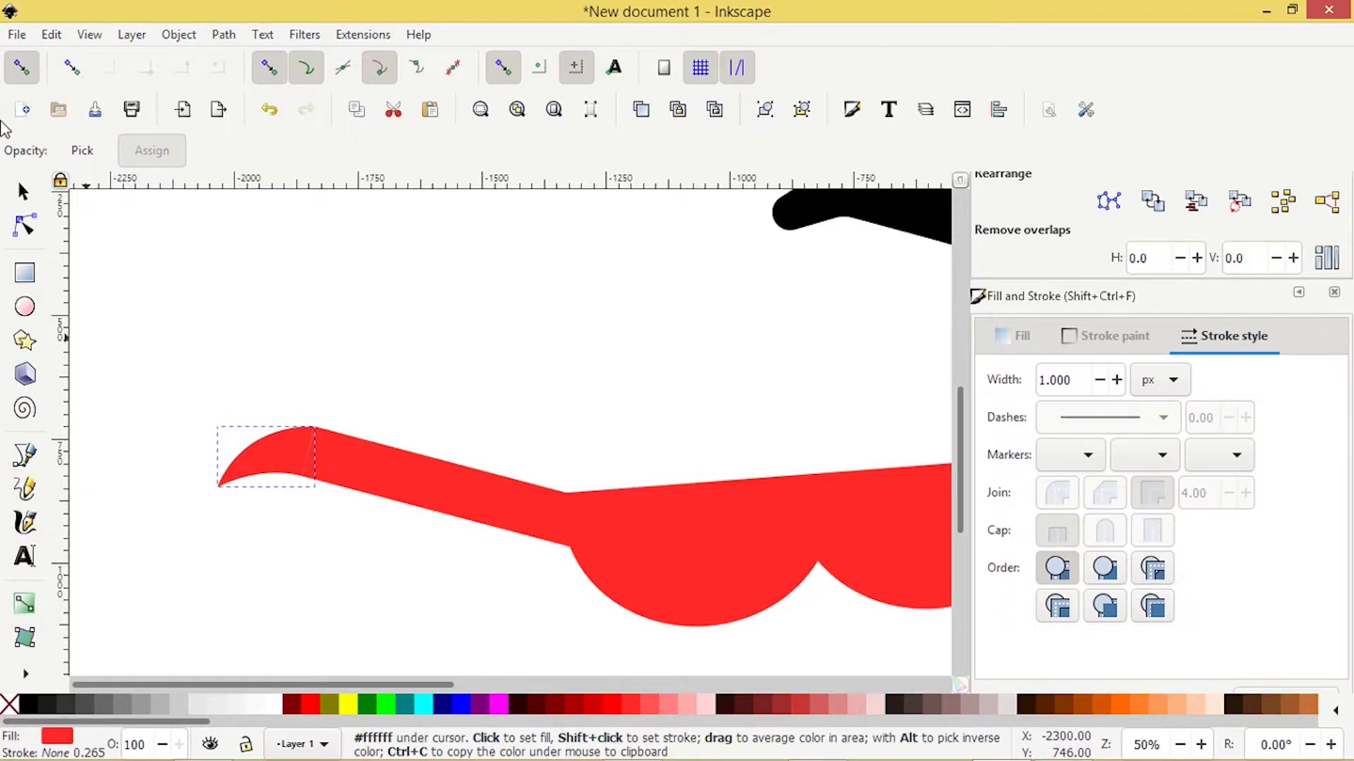
Union the curved tip with the arm rectangle into one red path and reselect it
{"action": "key", "text": "s"}
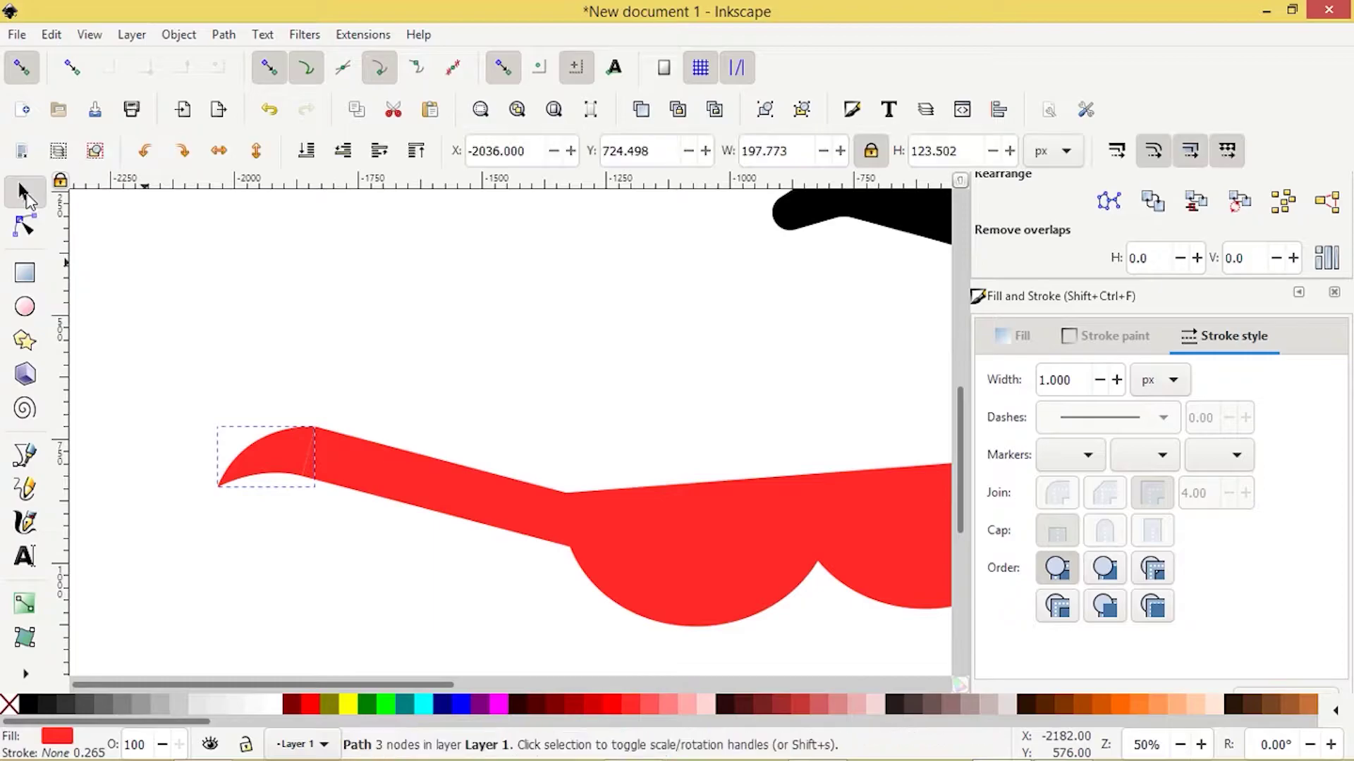
{"action": "left_click", "coordinate": [484, 501], "text": "shift"}
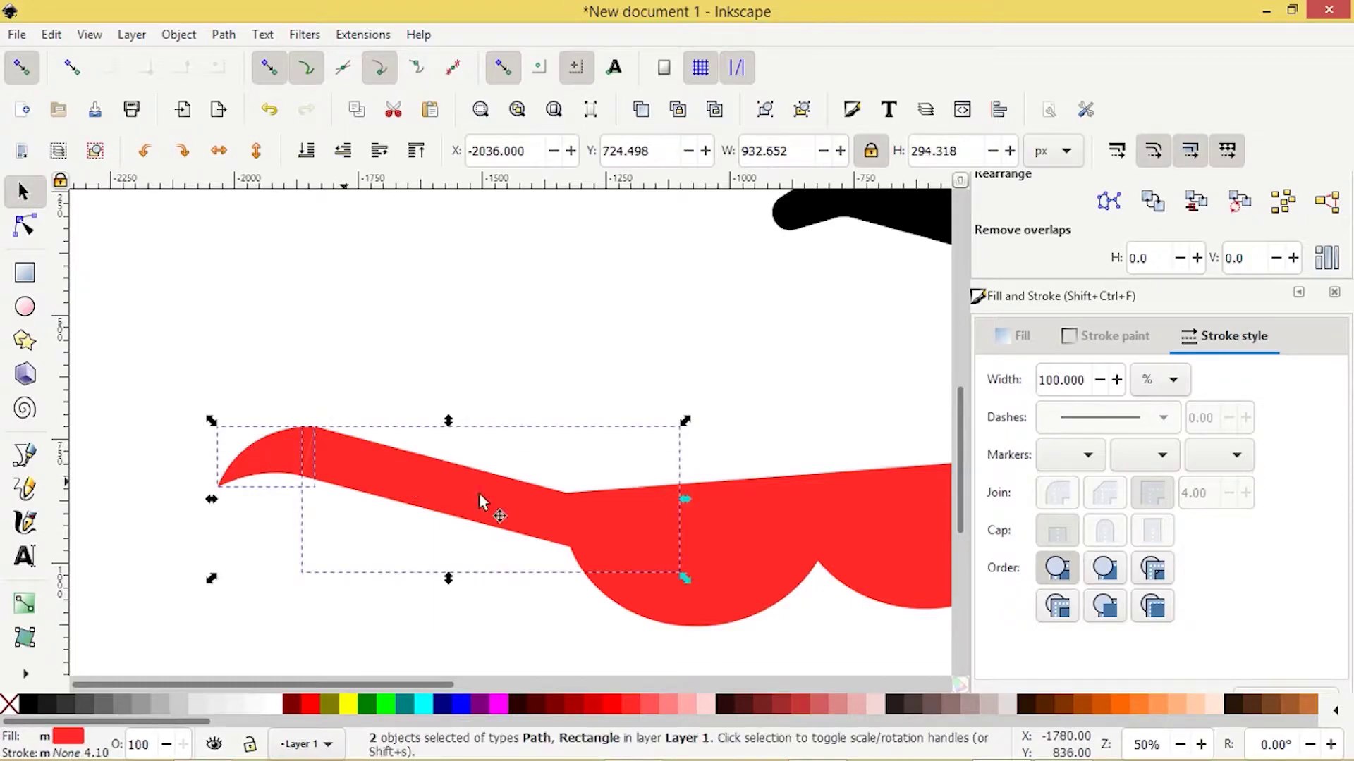
{"action": "left_click", "coordinate": [223, 34]}
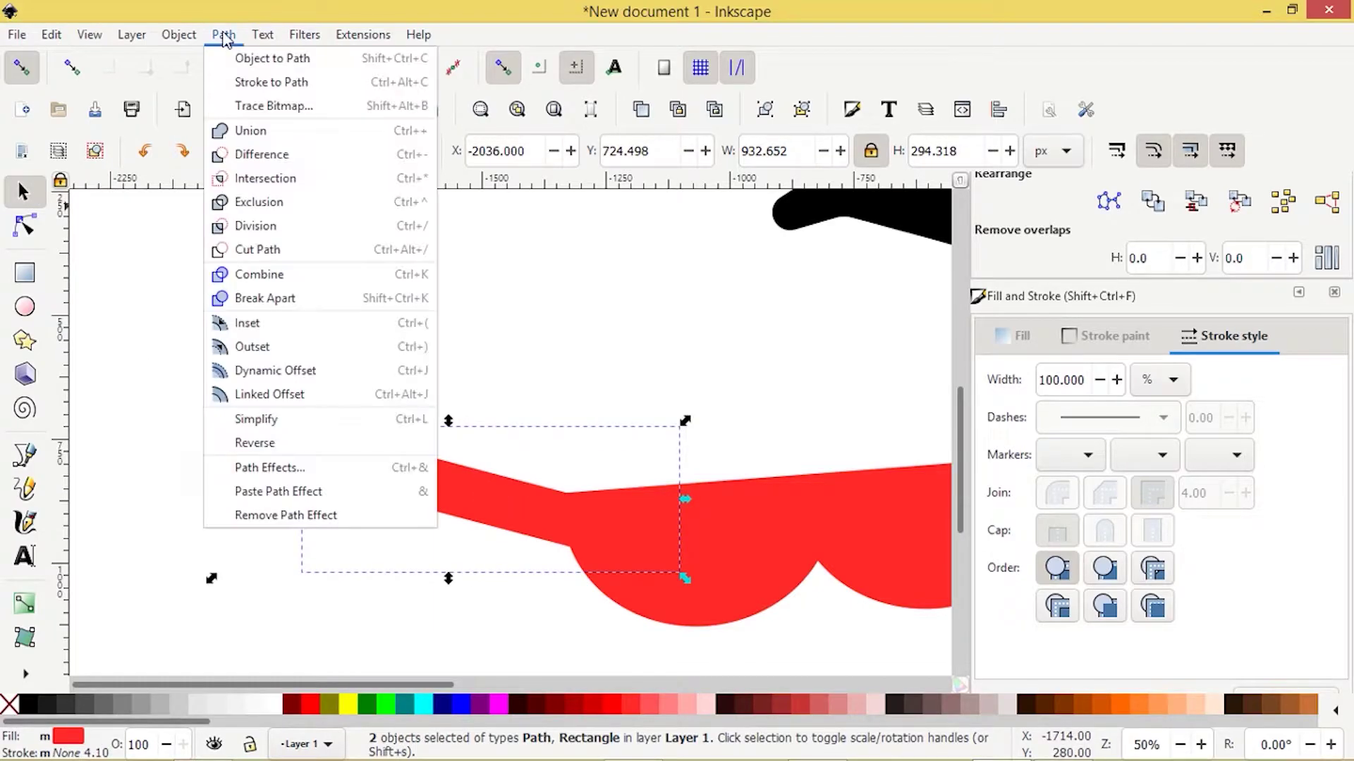
{"action": "left_click", "coordinate": [248, 134]}
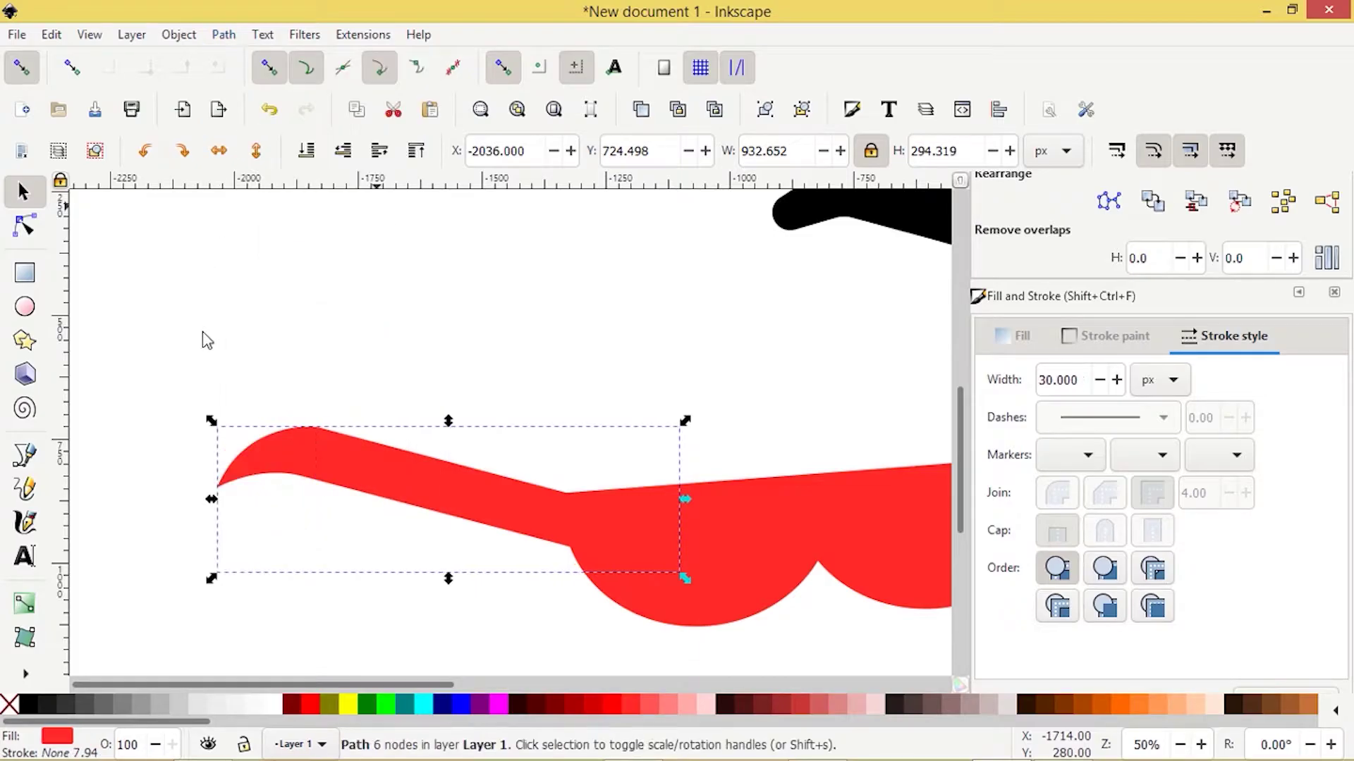
{"action": "left_click", "coordinate": [314, 511]}
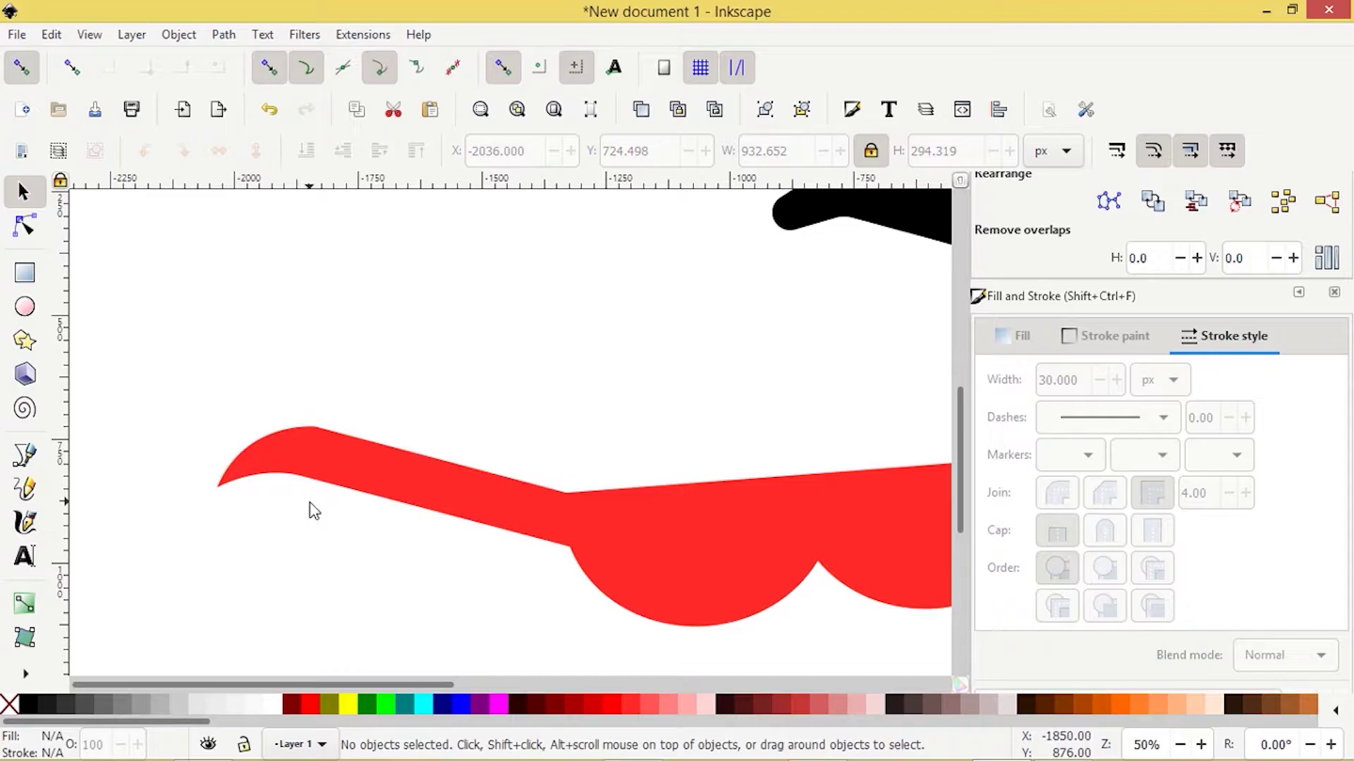
{"action": "scroll", "coordinate": [314, 512], "scroll_direction": "down", "scroll_amount": 2, "text": "ctrl"}
{"action": "scroll", "coordinate": [315, 511], "scroll_direction": "down", "scroll_amount": 4}
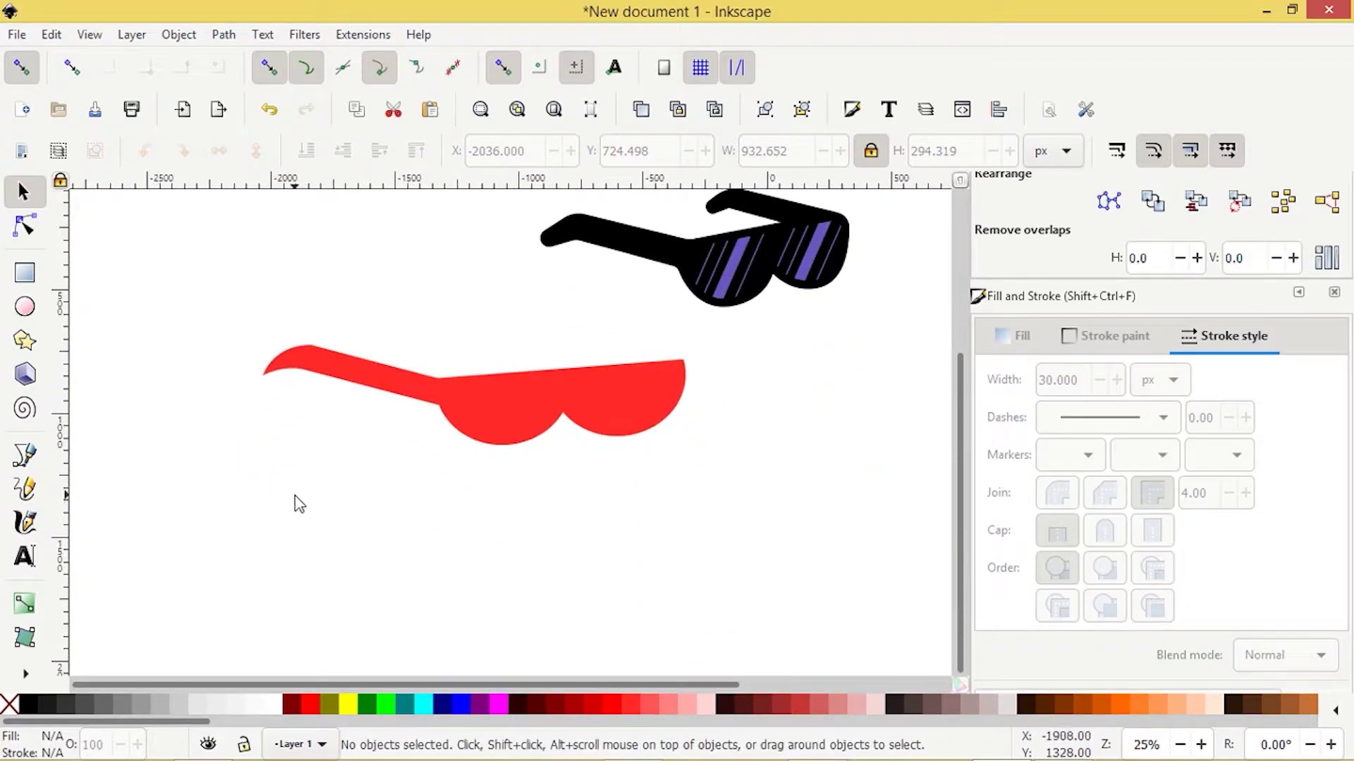
{"action": "scroll", "coordinate": [287, 483], "scroll_direction": "up", "scroll_amount": 2, "text": "ctrl"}
{"action": "scroll", "coordinate": [300, 395], "scroll_direction": "up", "scroll_amount": 2}
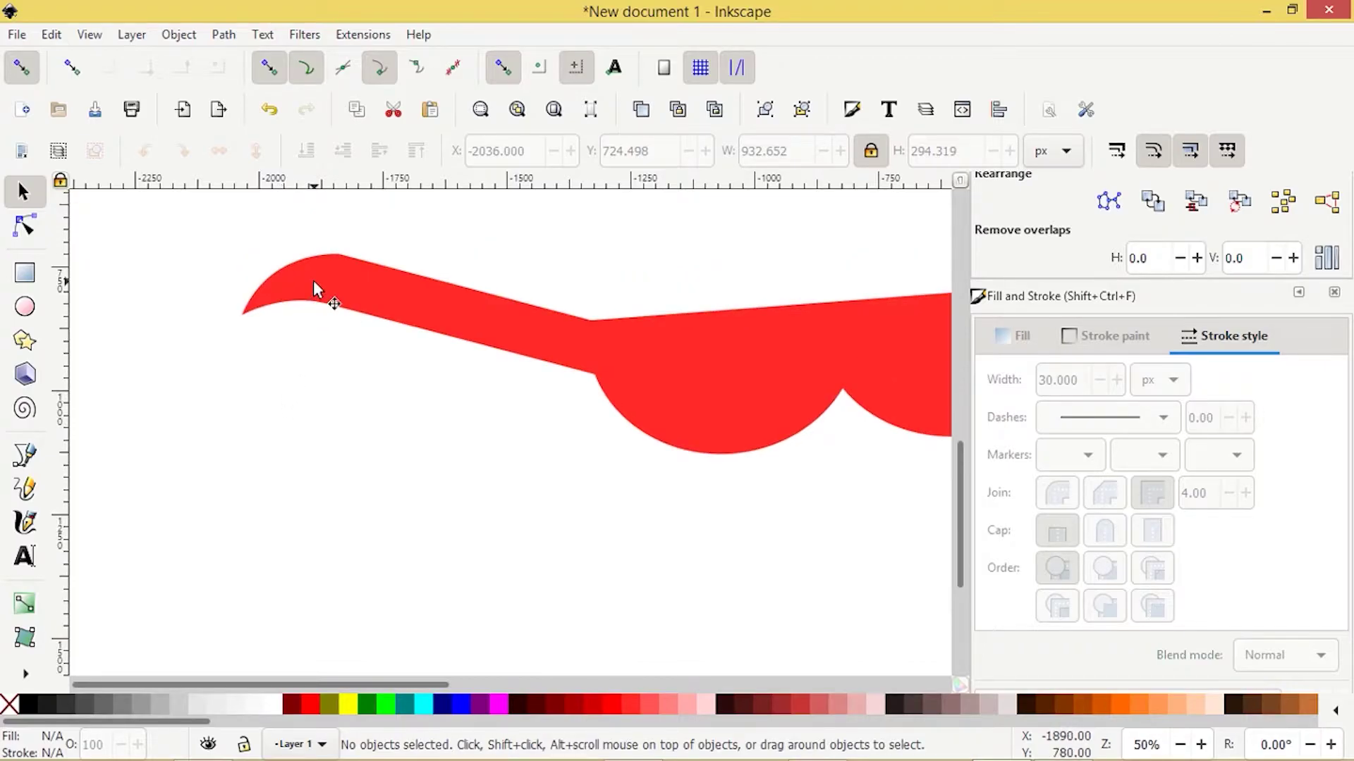
{"action": "left_click", "coordinate": [313, 282]}
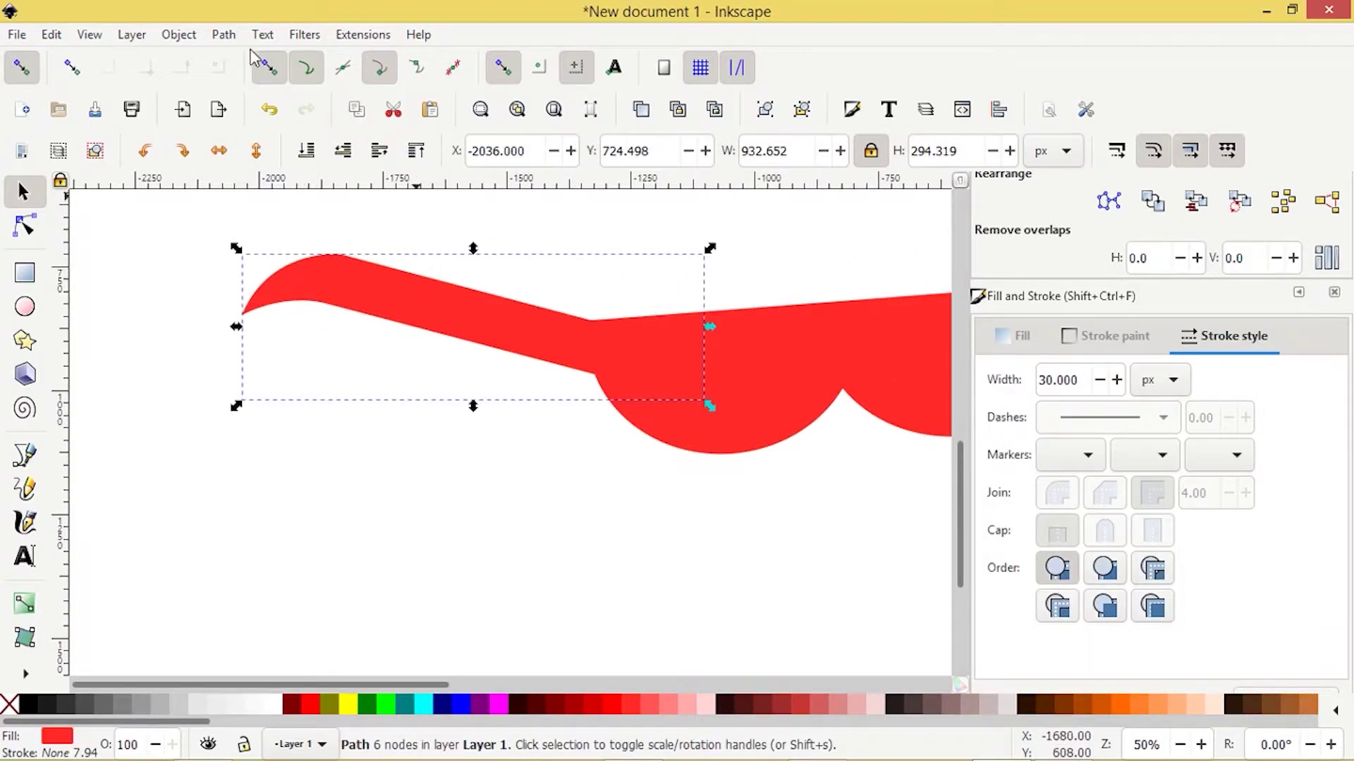
Add a Corners (Fillet/Chamfer) path effect to the merged arm from the Path Effects panel
{"action": "left_click", "coordinate": [226, 38]}
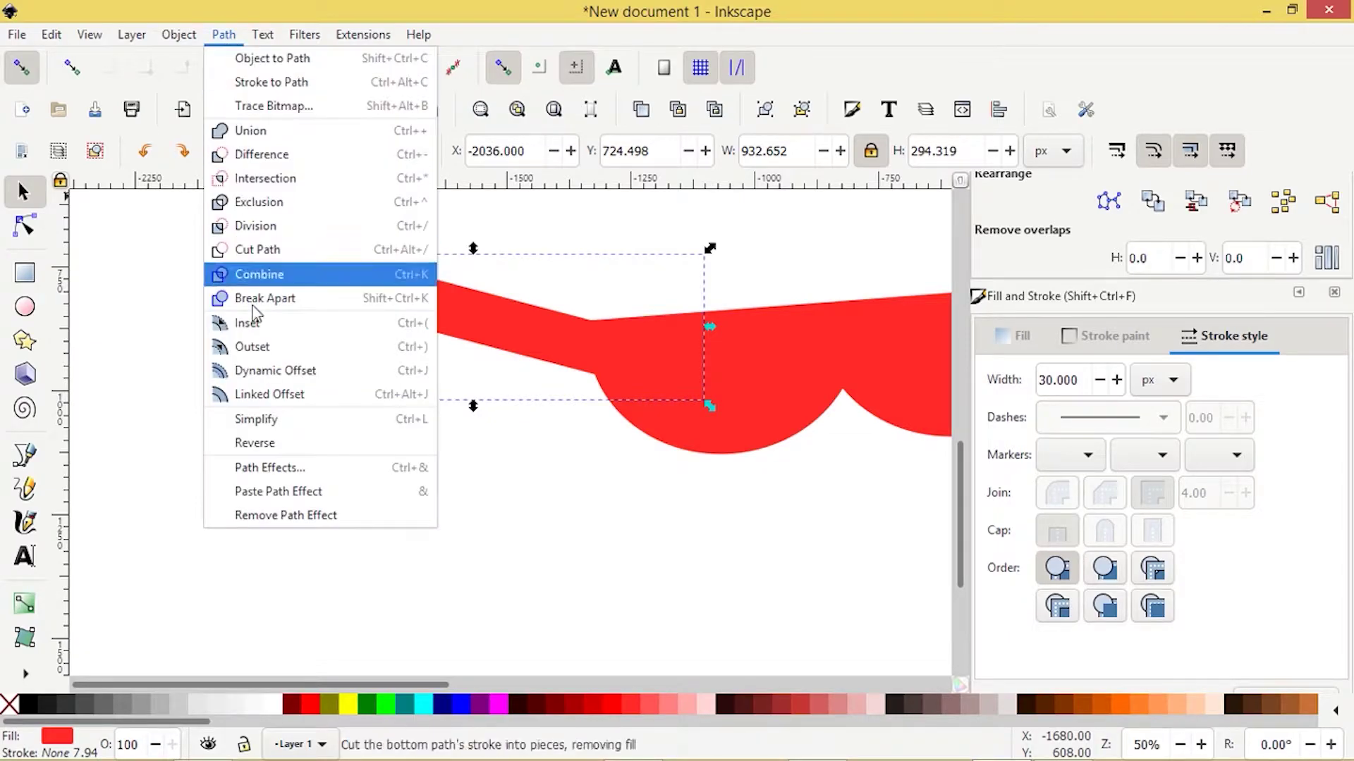
{"action": "left_click", "coordinate": [284, 468]}
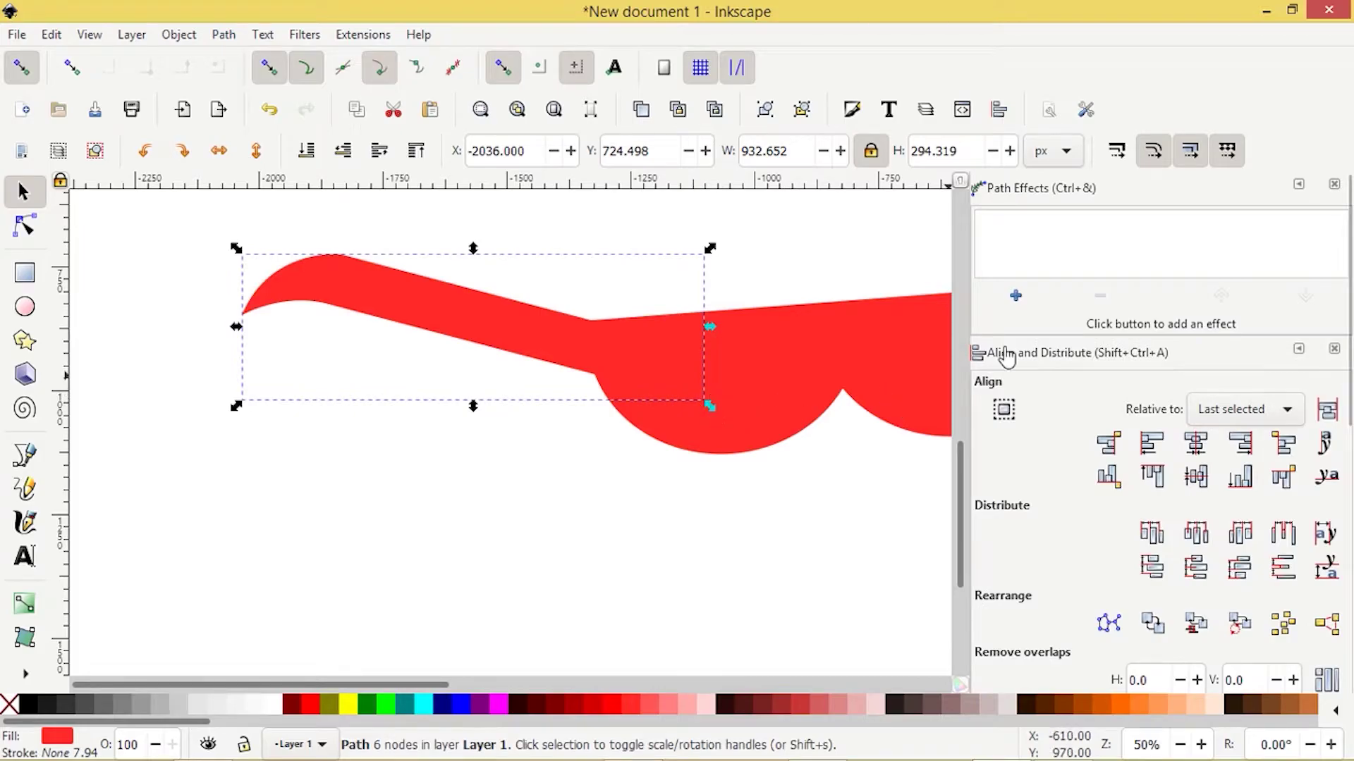
{"action": "left_click", "coordinate": [1016, 297]}
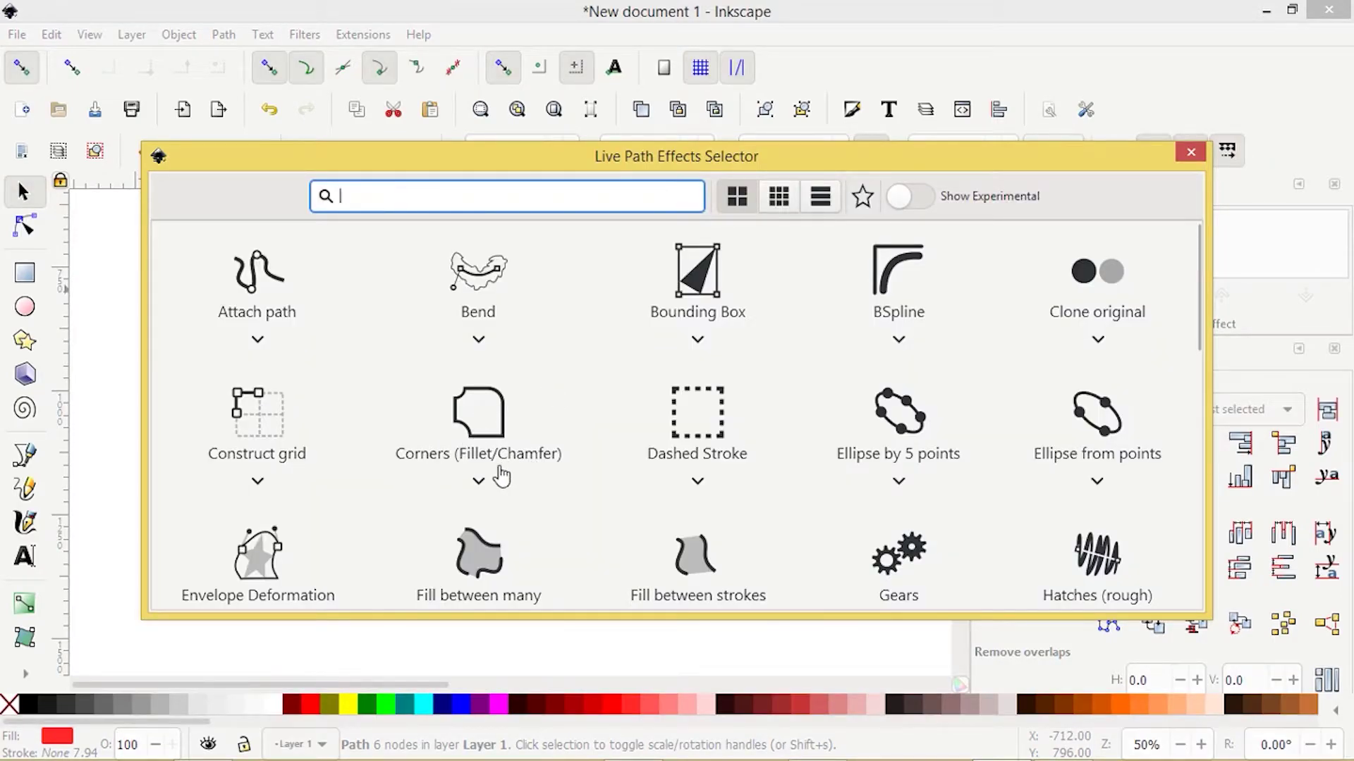
{"action": "left_click", "coordinate": [483, 421]}
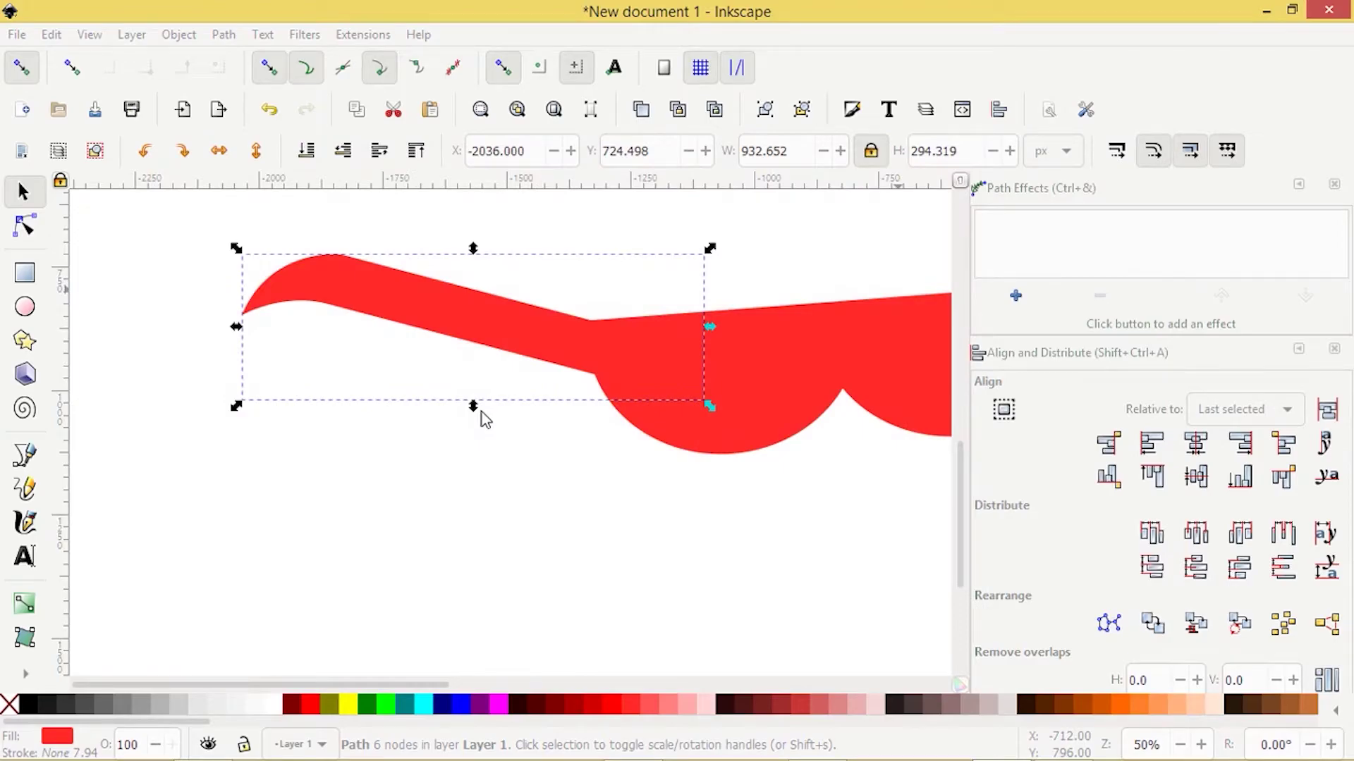
{"action": "left_click", "coordinate": [24, 237]}
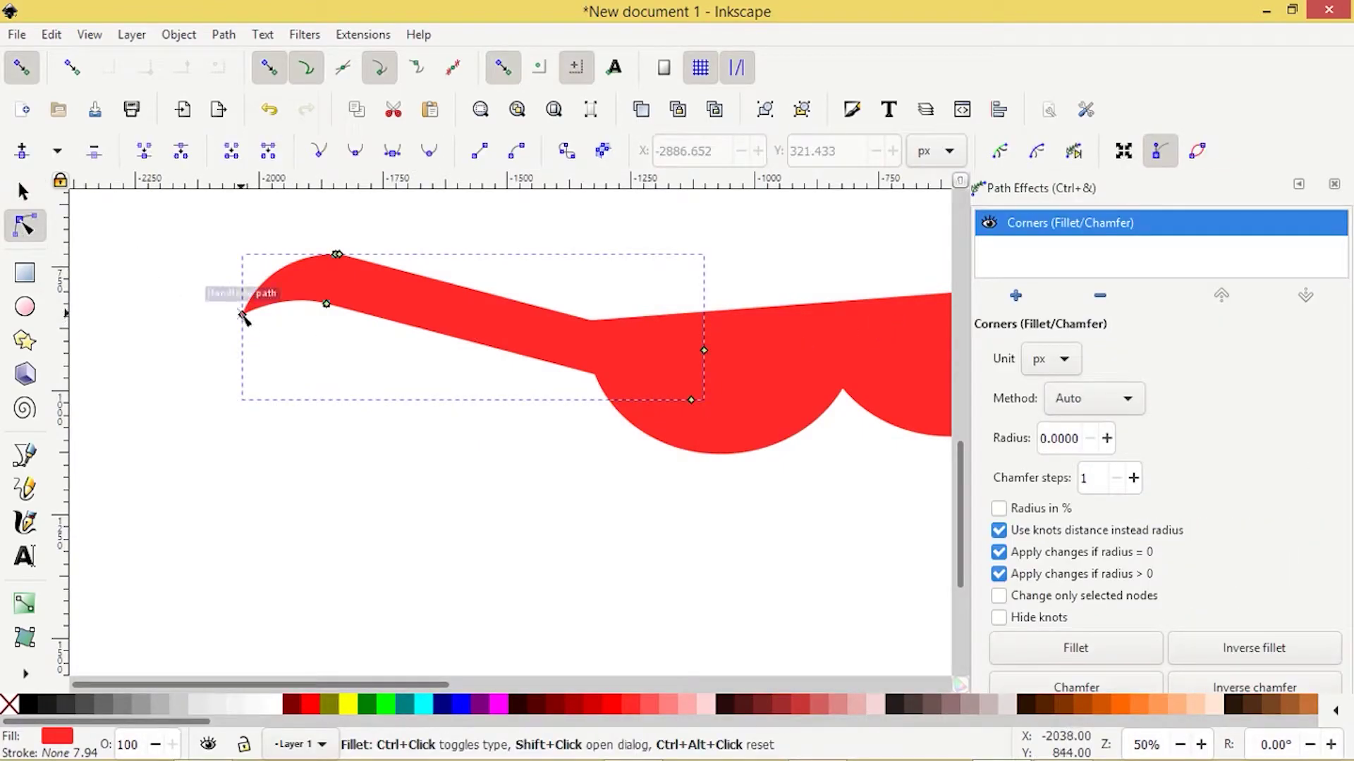
{"action": "left_click_drag", "start_coordinate": [242, 314], "coordinate": [290, 326]}
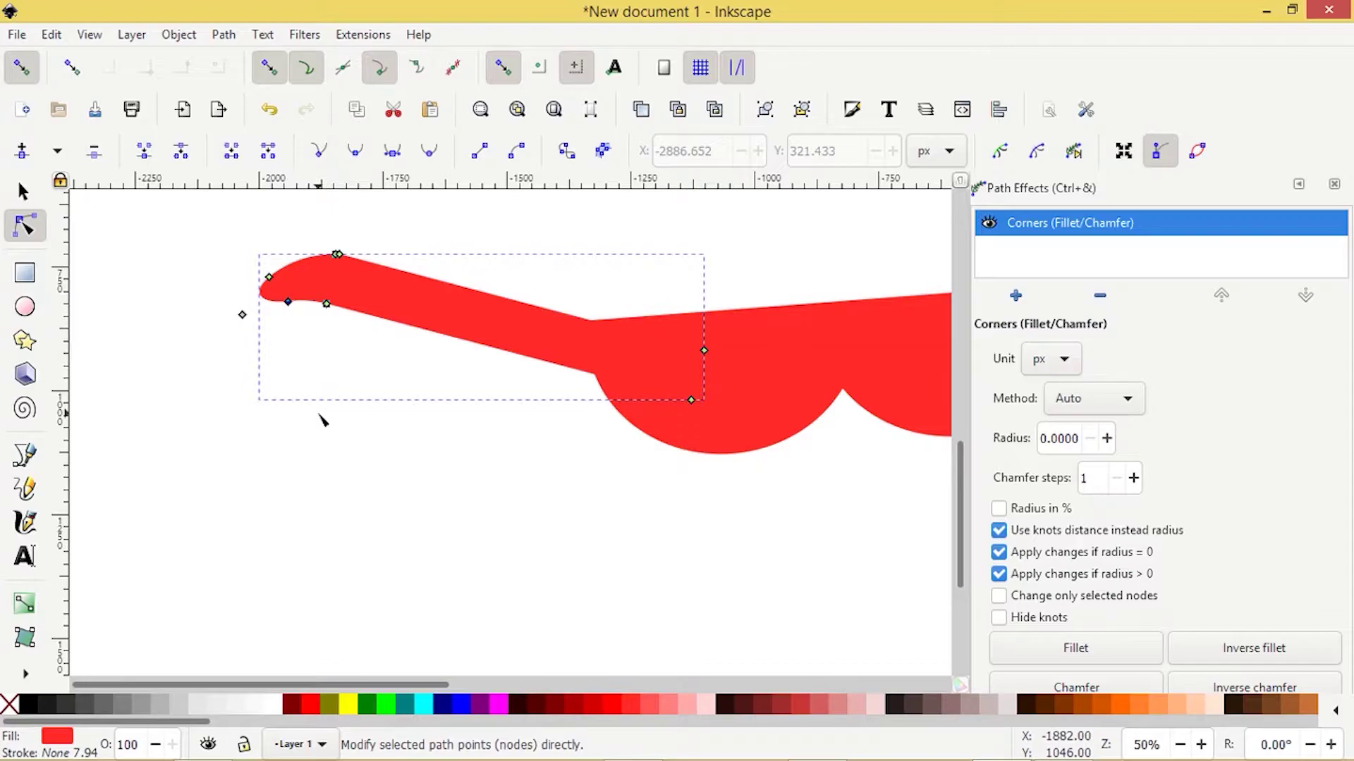
{"action": "left_click", "coordinate": [22, 192]}
{"action": "left_click", "coordinate": [262, 557]}
{"action": "key", "text": "ctrl+shift+a"}
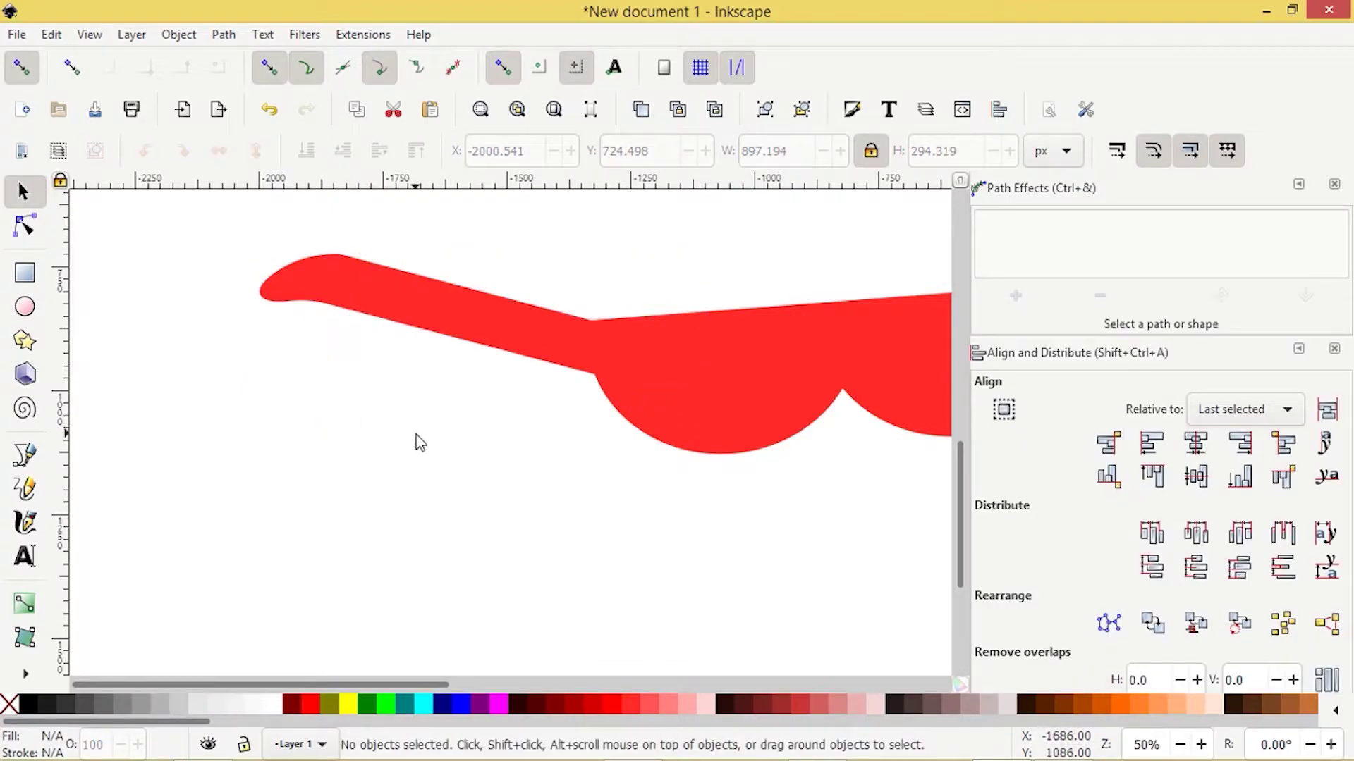
{"action": "scroll", "coordinate": [420, 442], "scroll_direction": "down", "scroll_amount": 1}
{"action": "scroll", "coordinate": [420, 442], "scroll_direction": "down", "scroll_amount": 2}
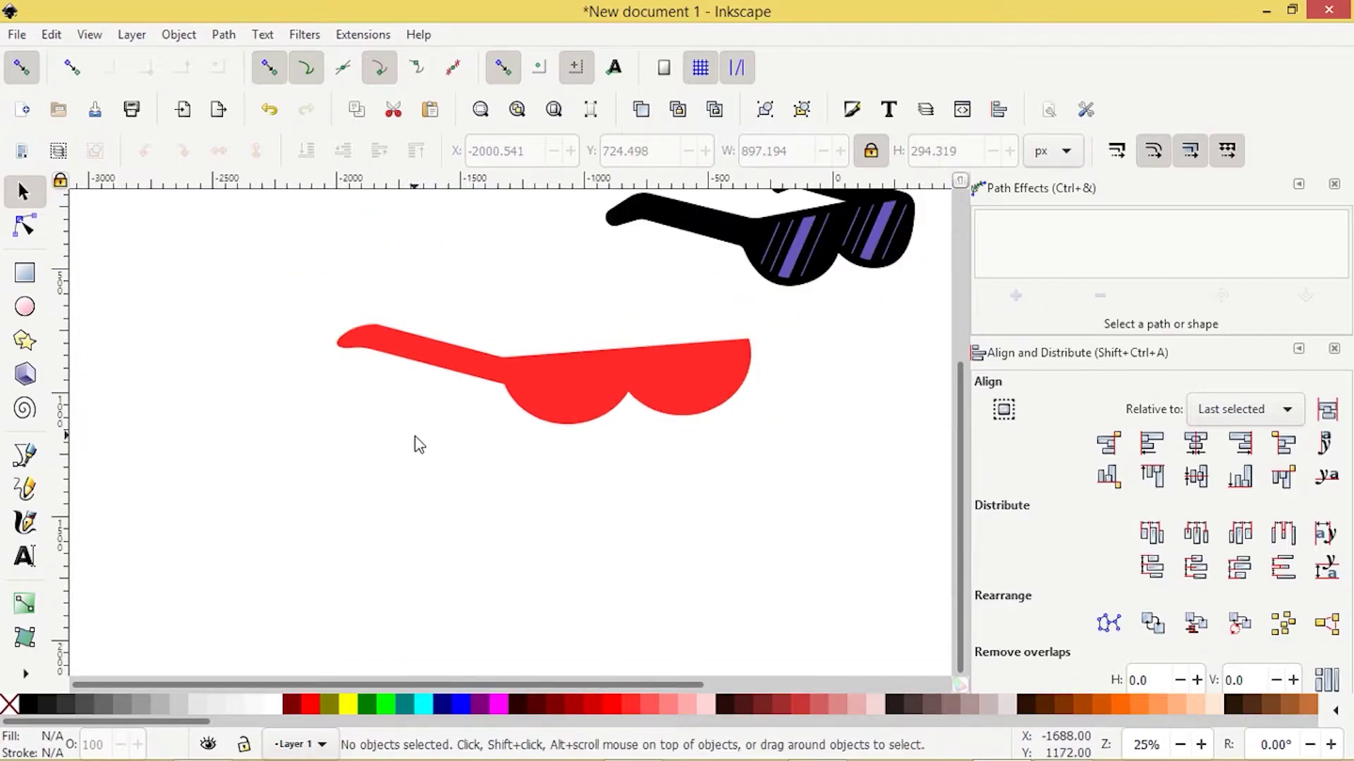
{"action": "scroll", "coordinate": [419, 445], "scroll_direction": "up", "scroll_amount": 2}
{"action": "scroll", "coordinate": [399, 485], "scroll_direction": "up", "scroll_amount": 2}
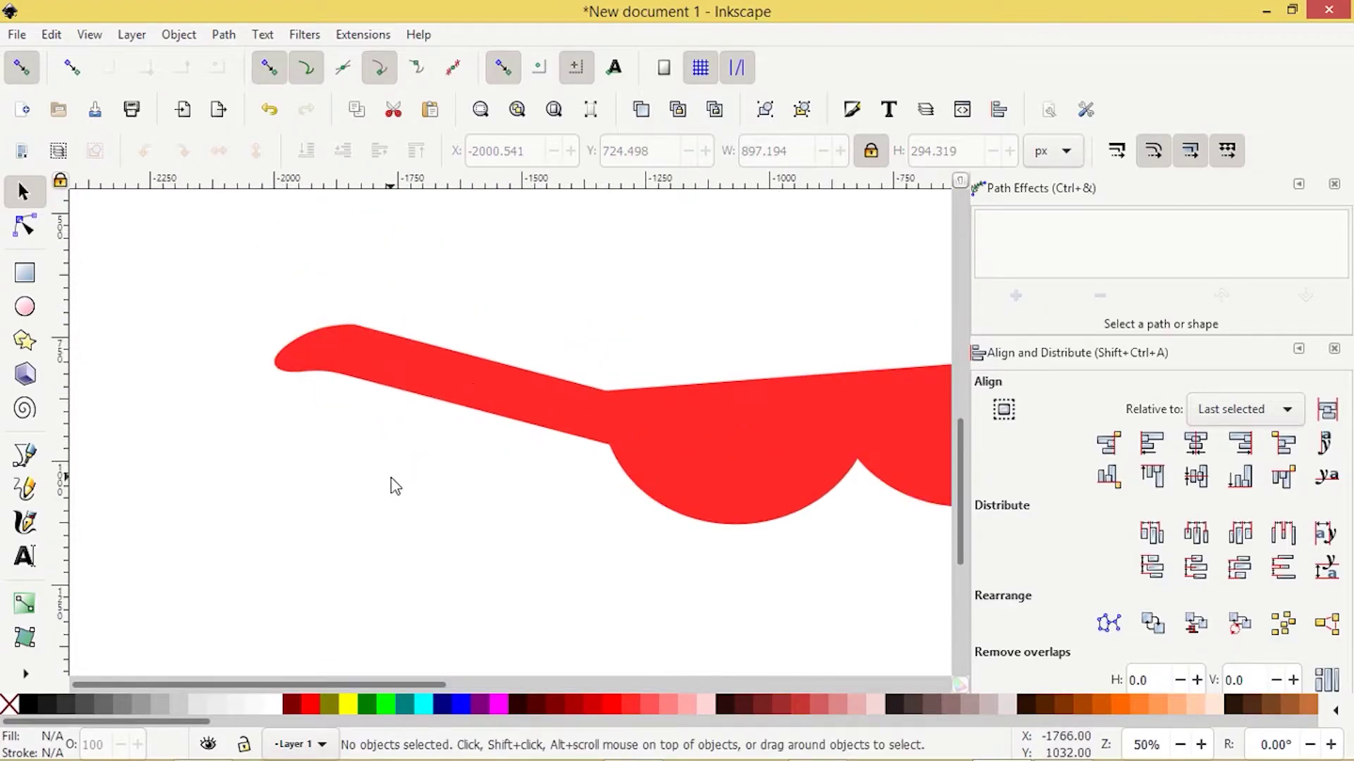
{"action": "key", "text": "ctrl+z"}
Drag the fillet knot on the arm's left tip, then nudge the shape slightly right
{"action": "double_click", "coordinate": [270, 384]}
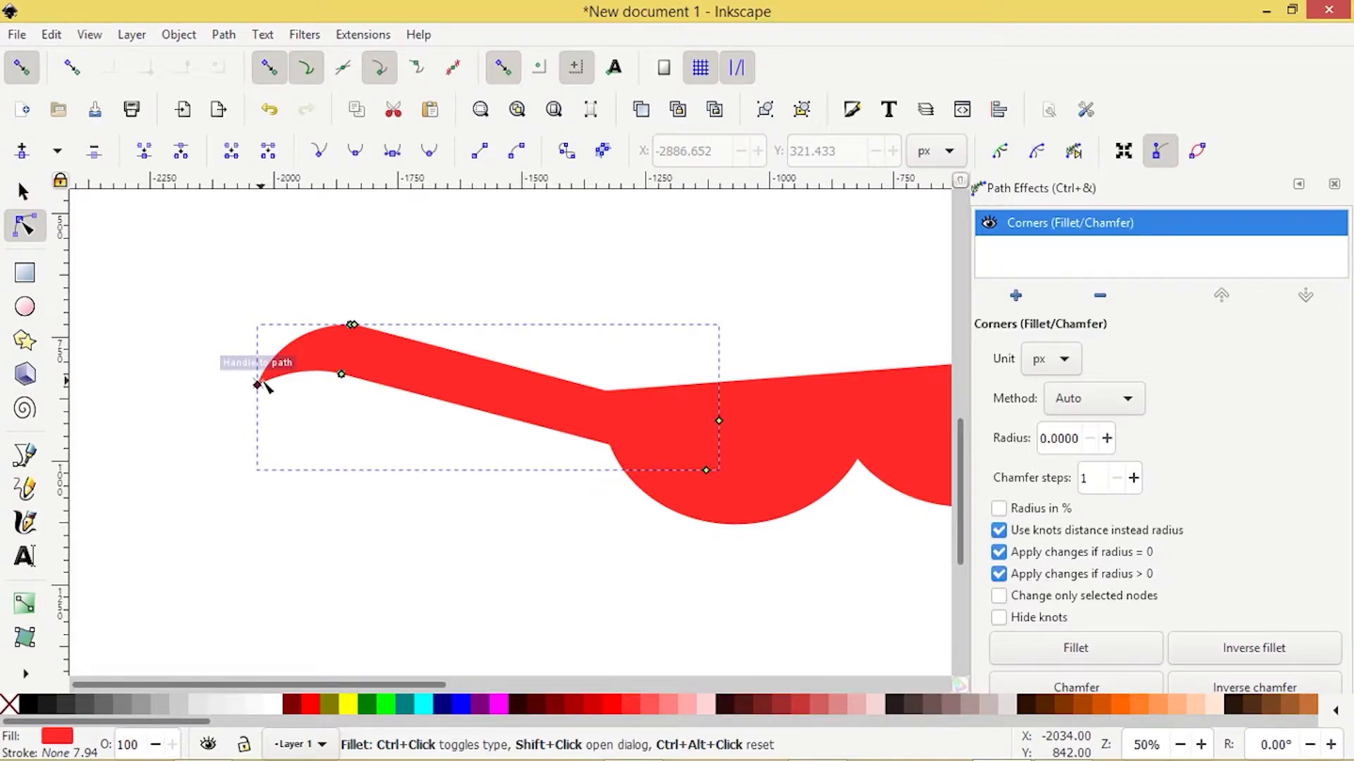
{"action": "left_click_drag", "start_coordinate": [280, 377], "coordinate": [273, 375]}
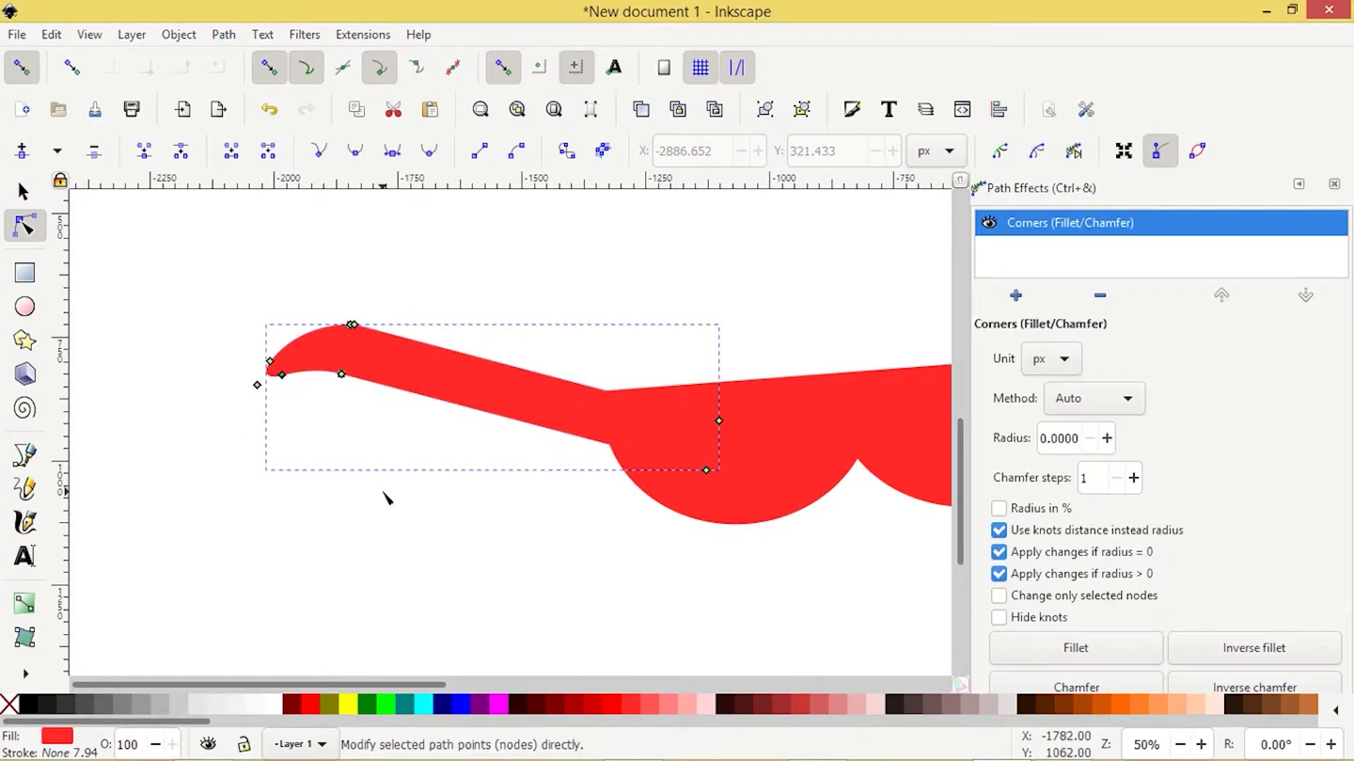
{"action": "left_click", "coordinate": [25, 191]}
{"action": "left_click", "coordinate": [217, 556]}
{"action": "key", "text": "shift+ctrl+a"}
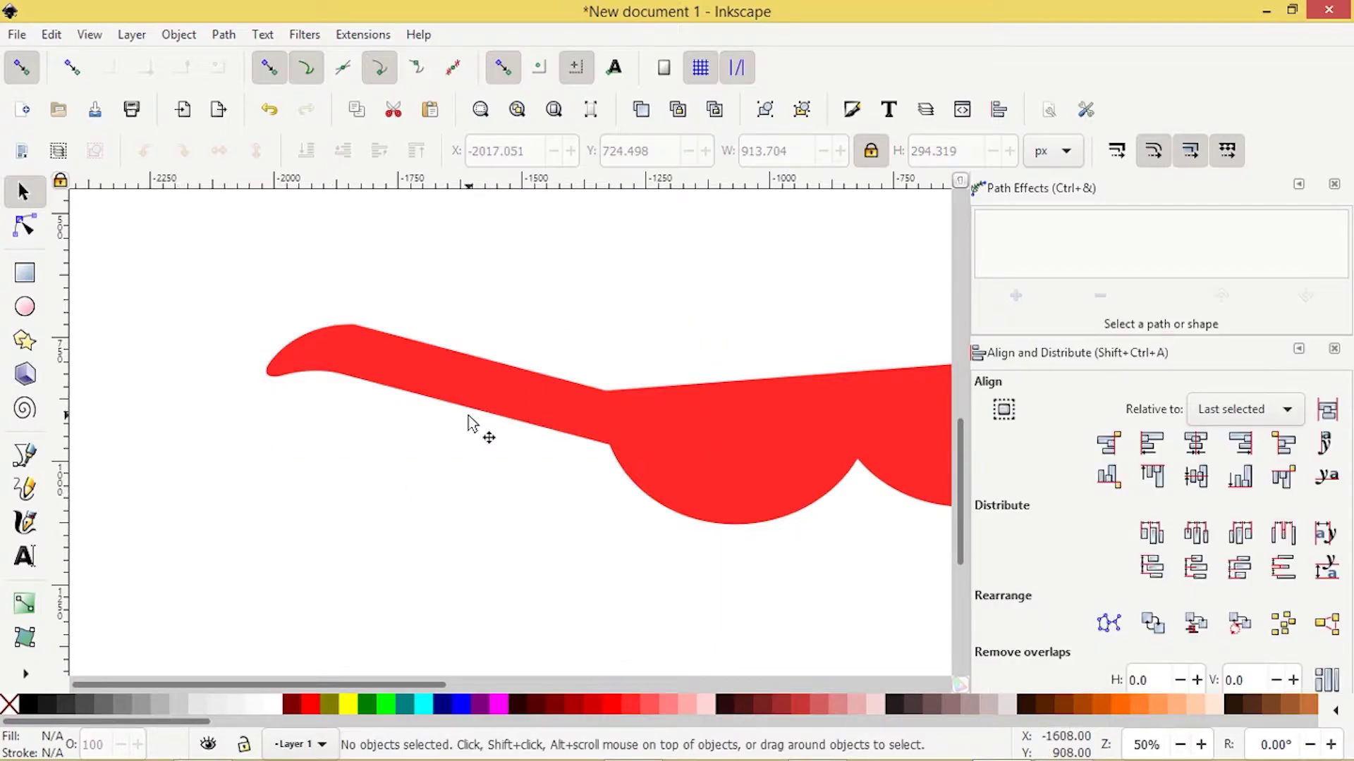
{"action": "left_click", "coordinate": [460, 388]}
{"action": "left_click_drag", "start_coordinate": [460, 389], "coordinate": [476, 382]}
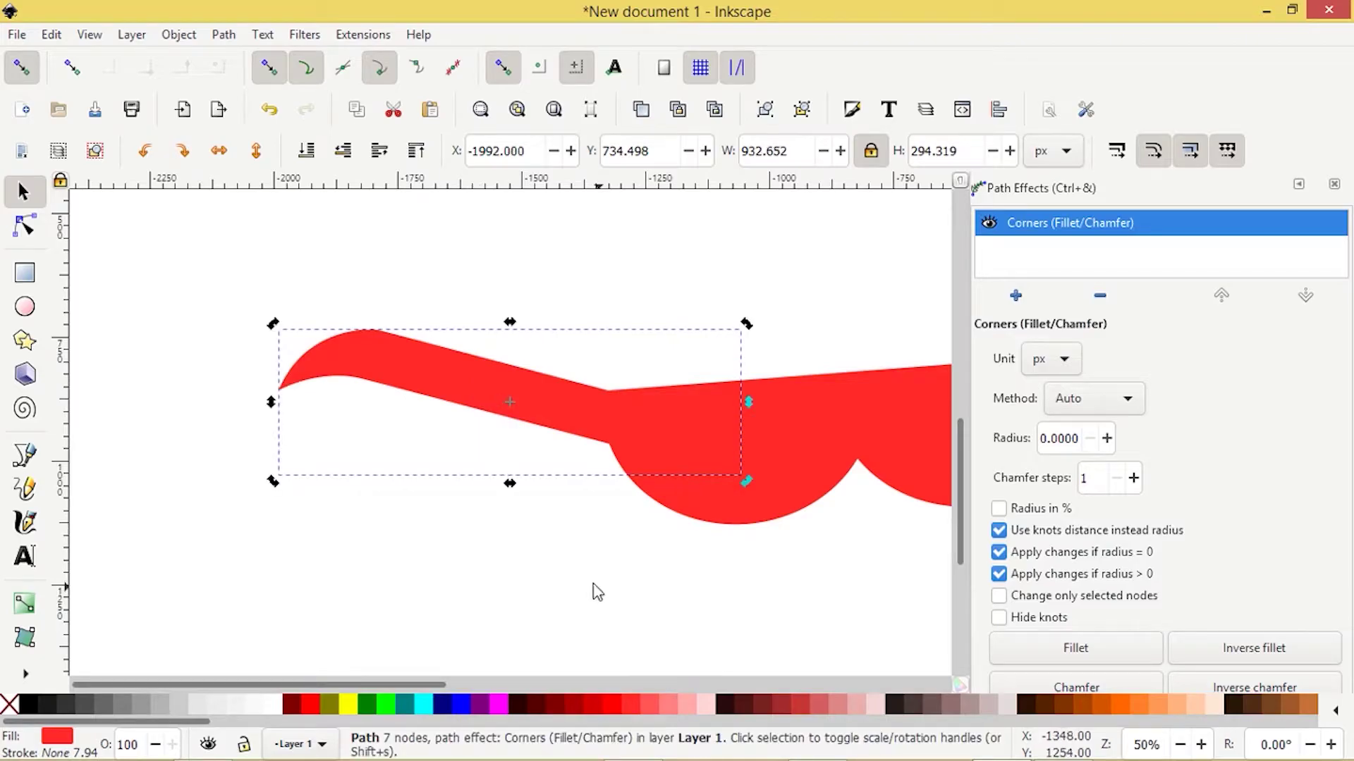
Round the arm's left corner by dragging its Fillet/Chamfer knot, then reselect the path
{"action": "left_click", "coordinate": [432, 535]}
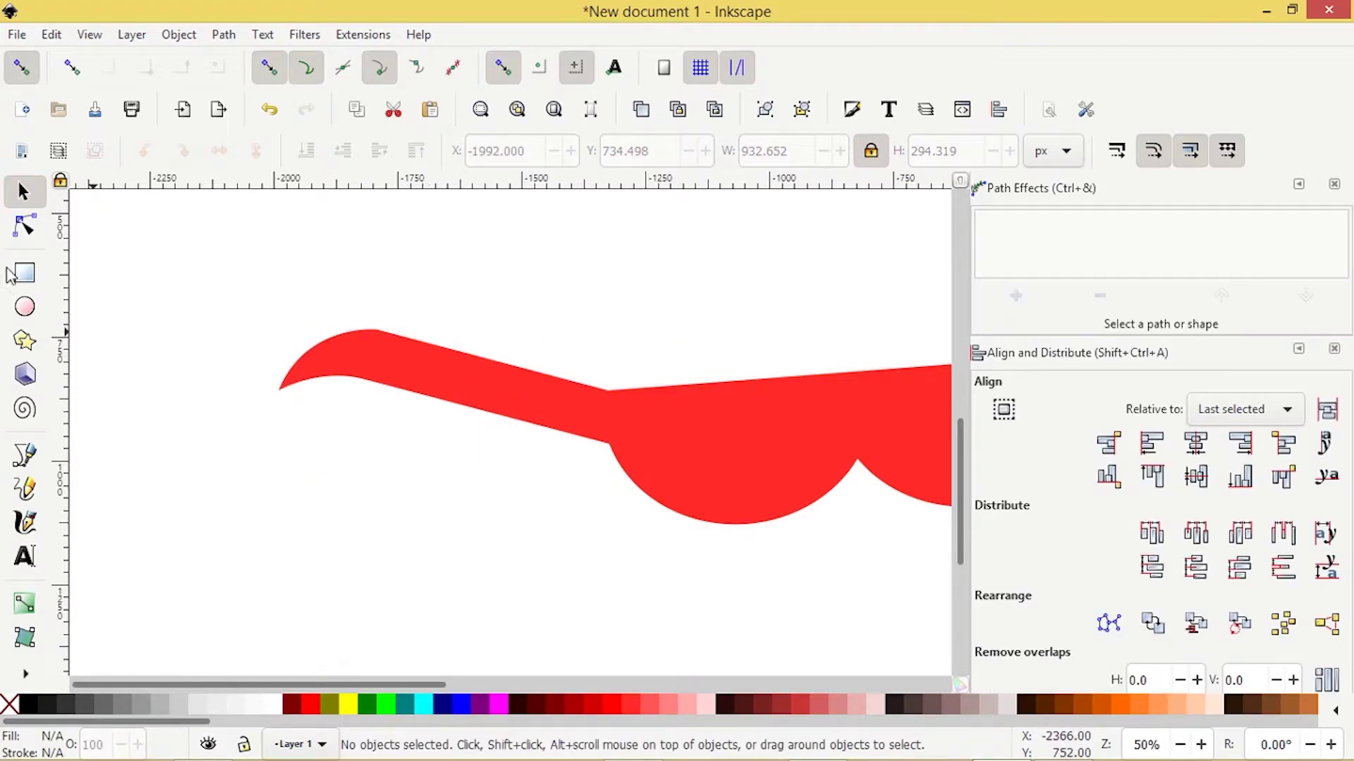
{"action": "left_click", "coordinate": [24, 225]}
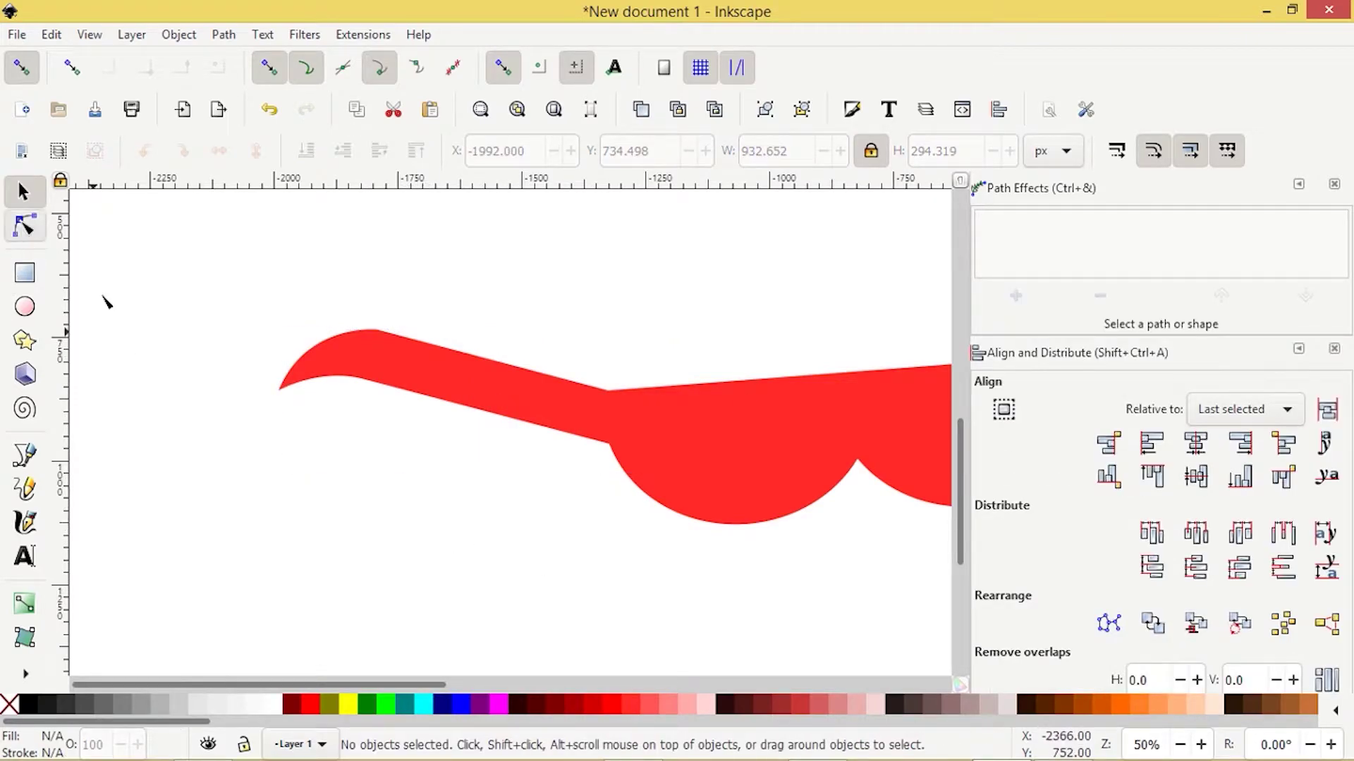
{"action": "left_click", "coordinate": [282, 392]}
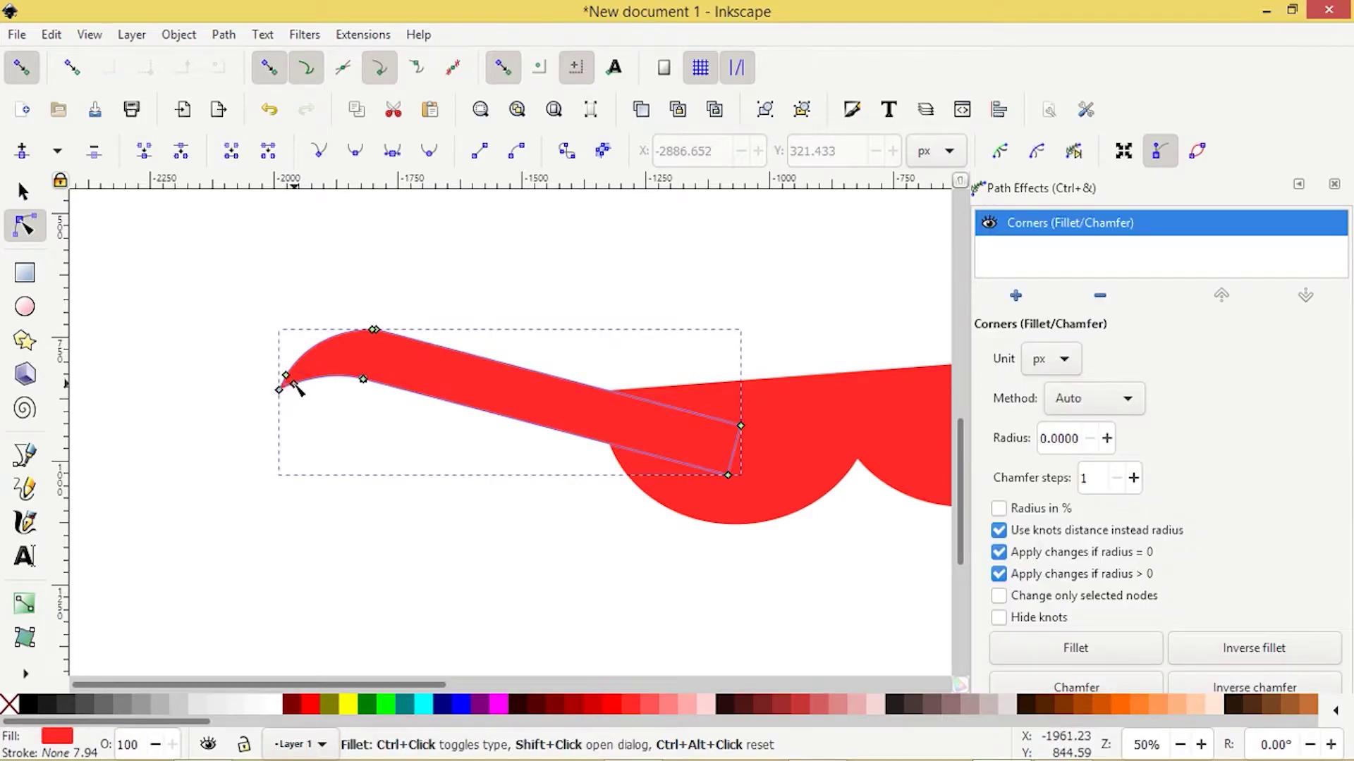
{"action": "left_click_drag", "start_coordinate": [288, 384], "coordinate": [333, 457]}
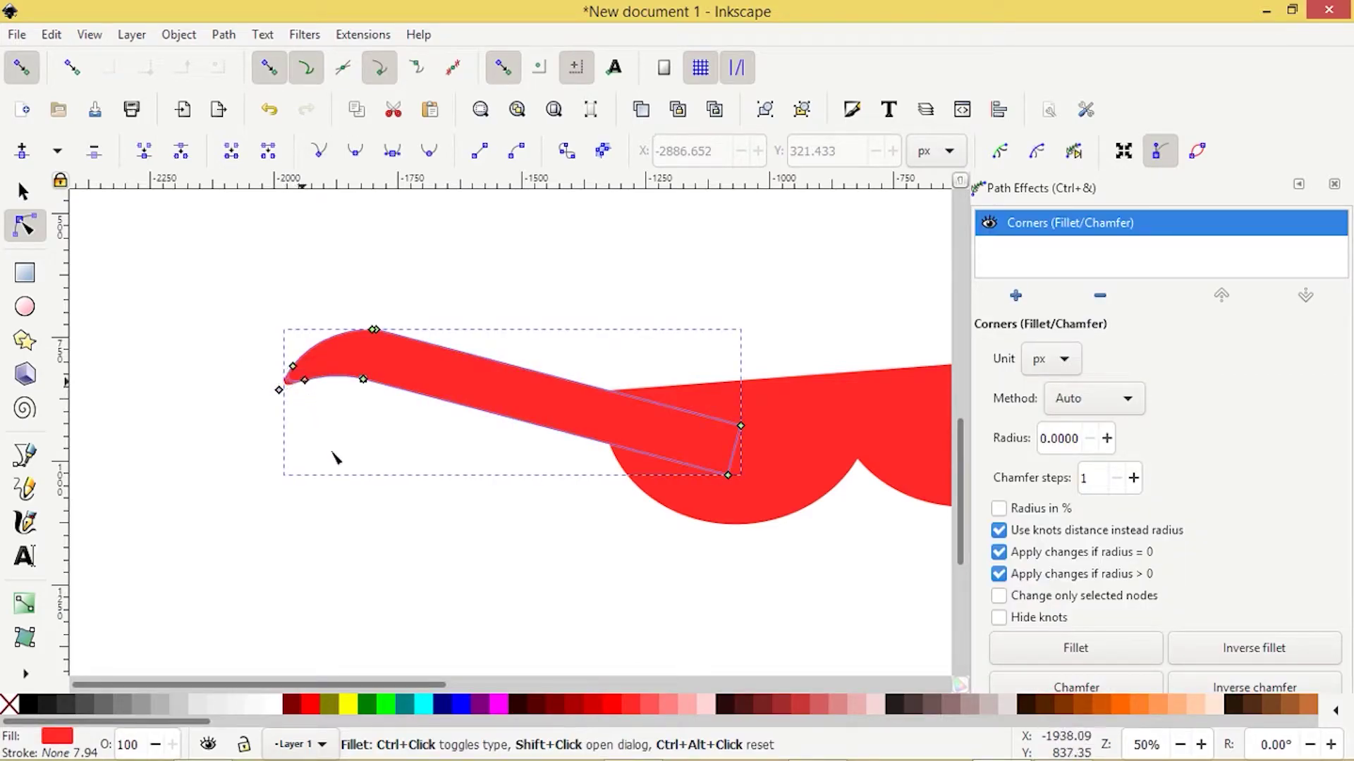
{"action": "left_click", "coordinate": [31, 201]}
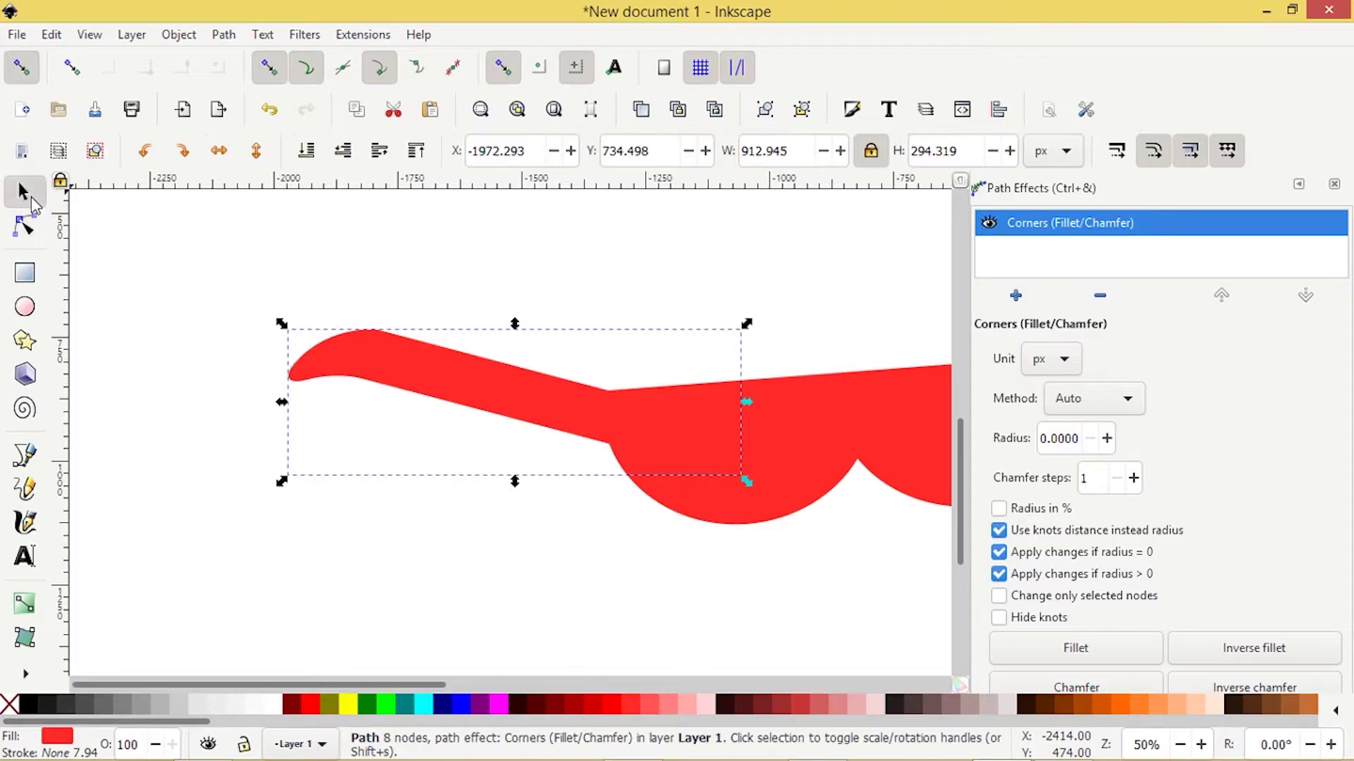
{"action": "left_click", "coordinate": [243, 519]}
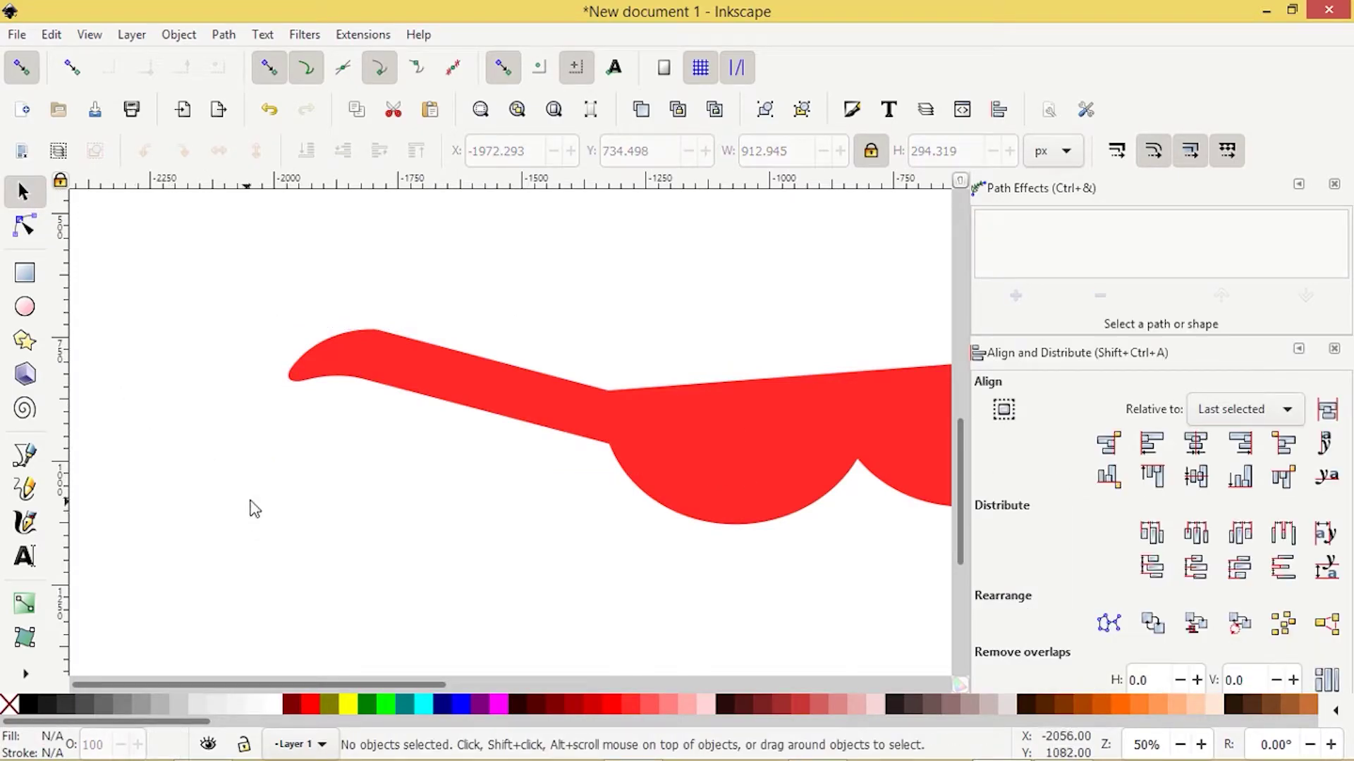
{"action": "key", "text": "Tab"}
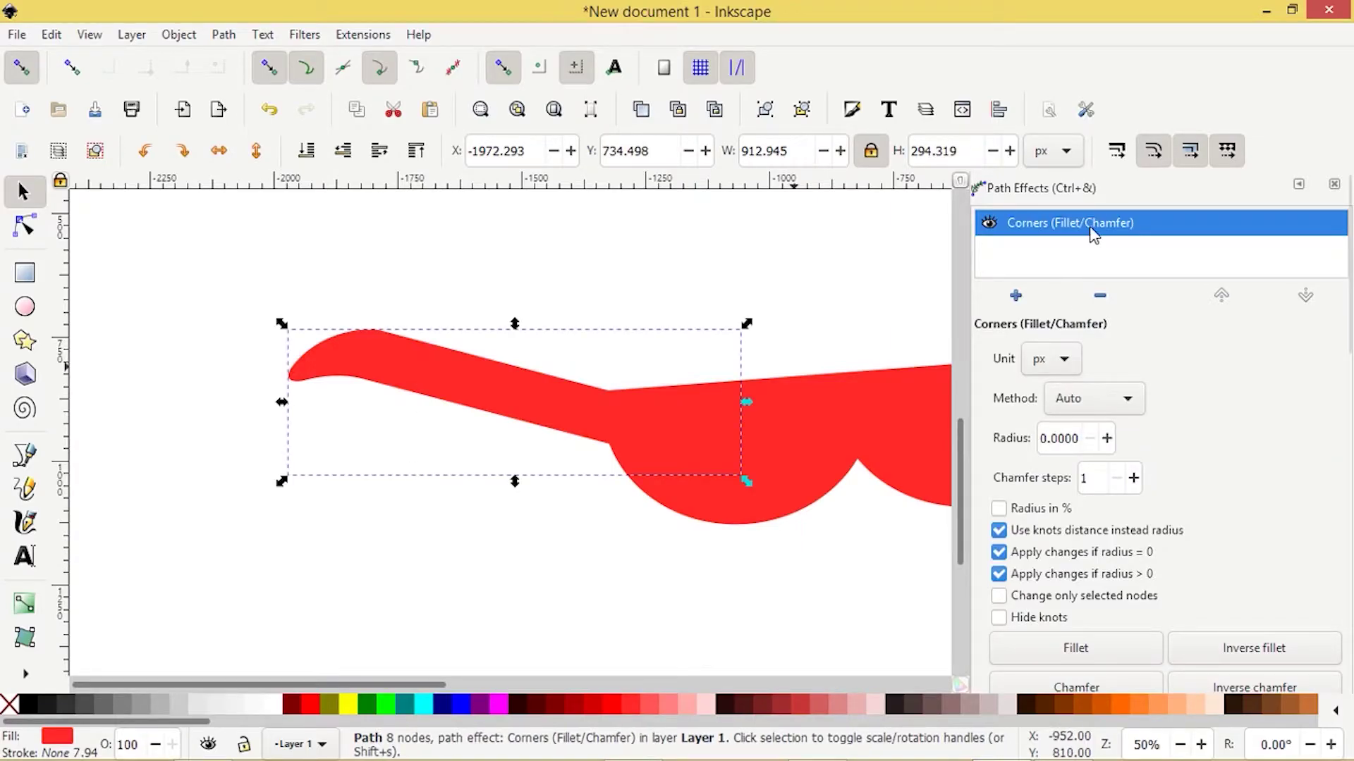
Close the Path Effects panel and convert the rounded red arm to a plain path
{"action": "left_click", "coordinate": [1335, 185]}
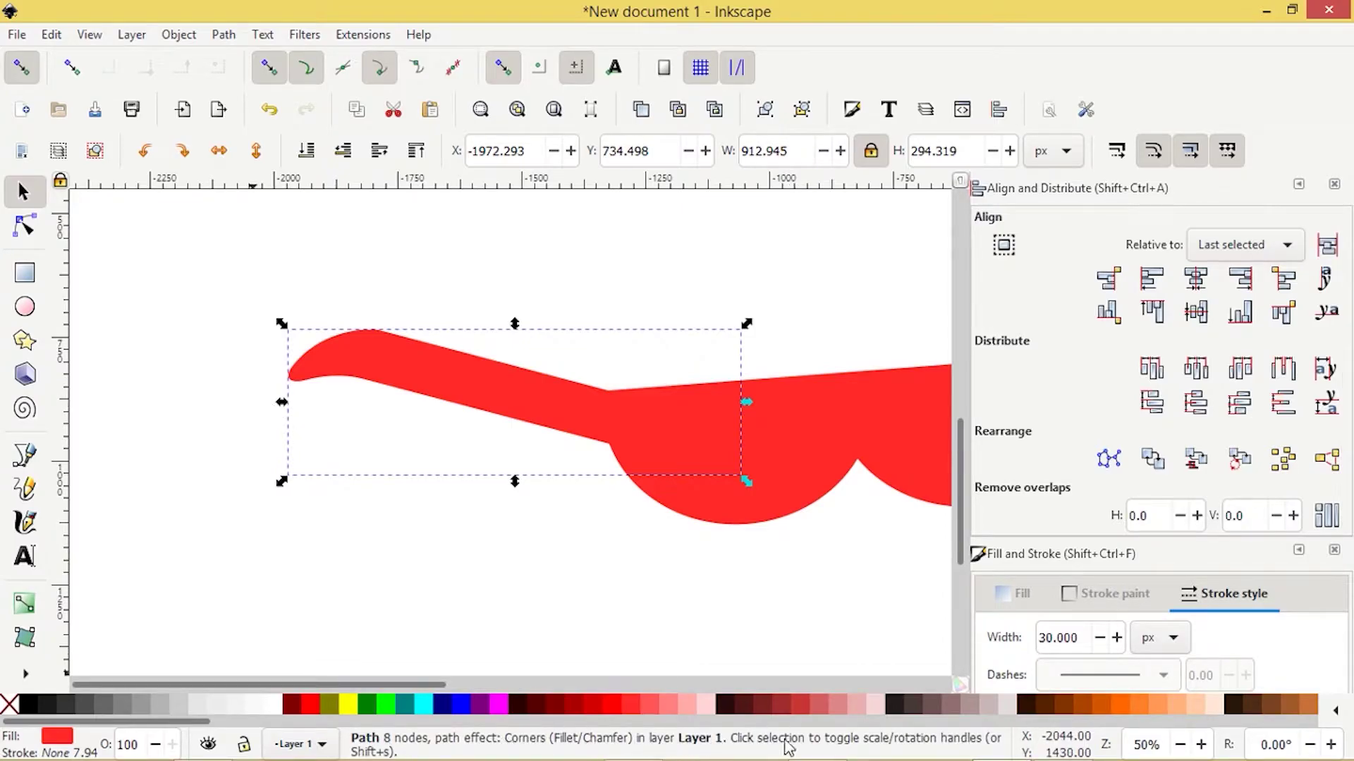
{"action": "left_click", "coordinate": [224, 35]}
{"action": "left_click", "coordinate": [246, 62]}
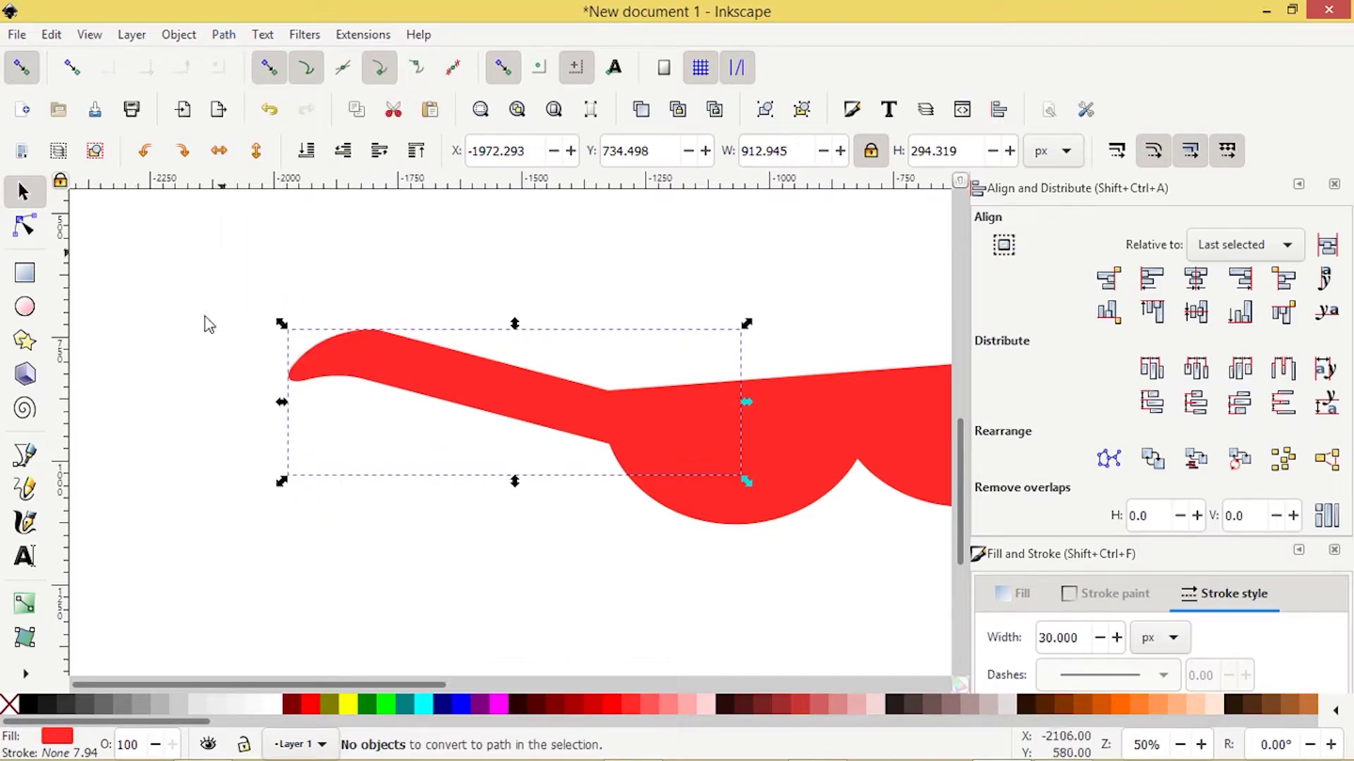
{"action": "left_click", "coordinate": [177, 348]}
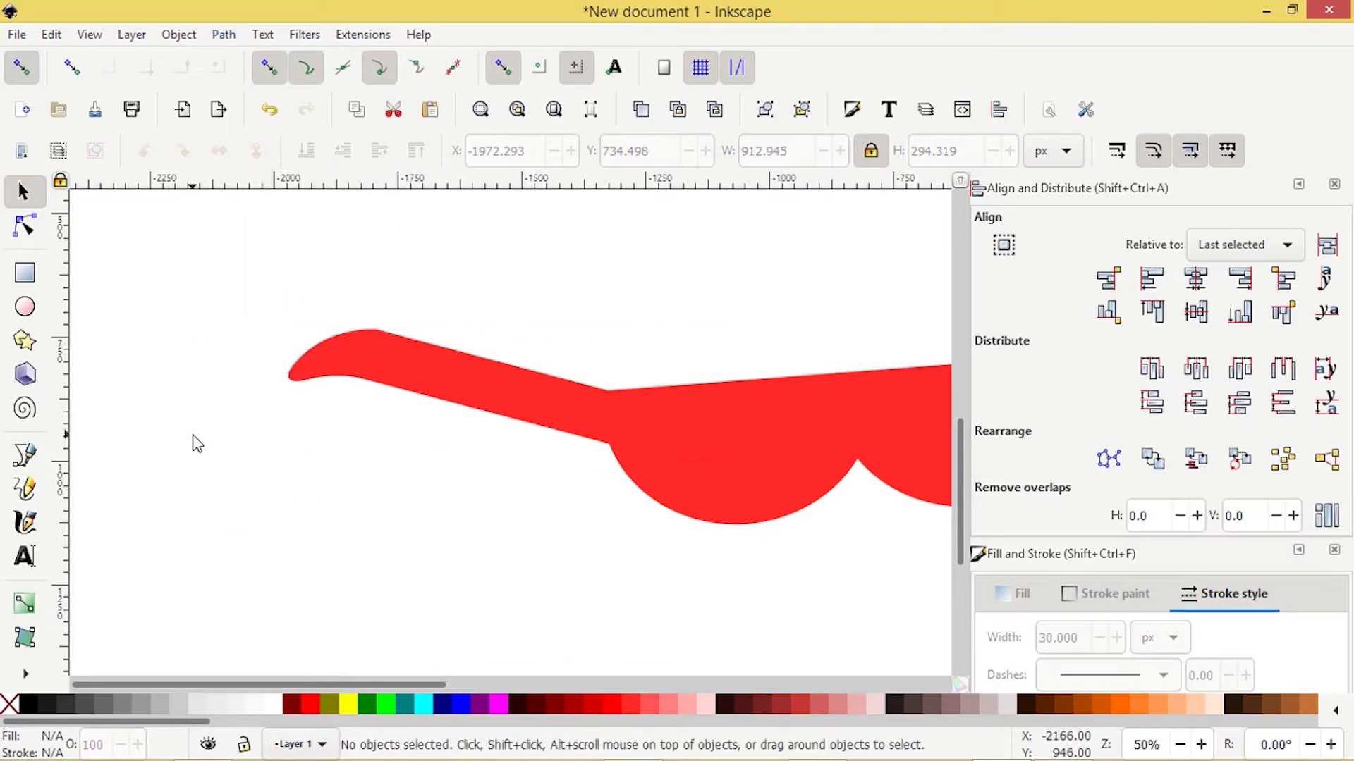
{"action": "scroll", "coordinate": [197, 443], "scroll_direction": "down", "scroll_amount": 2}
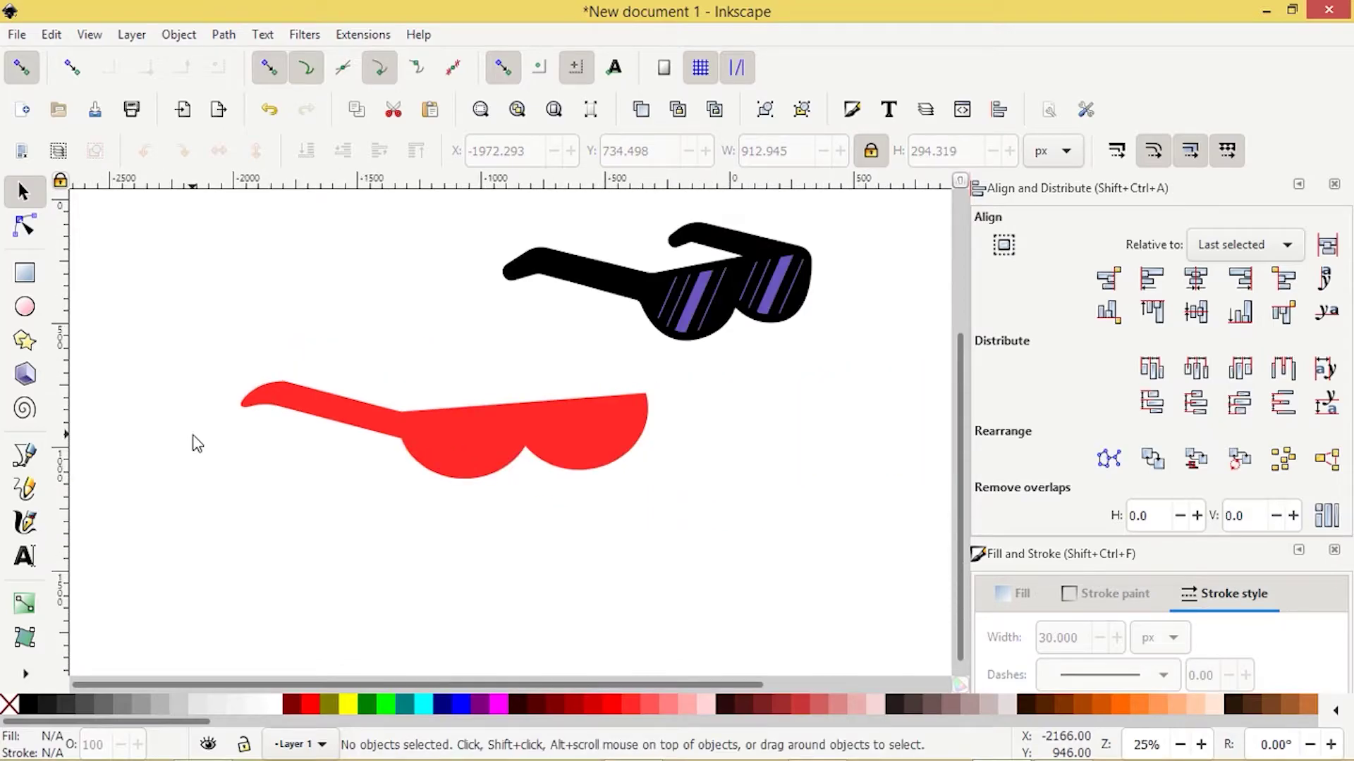
Duplicate the red temple arm and move the copy up and right as the far arm
{"action": "left_click", "coordinate": [289, 407]}
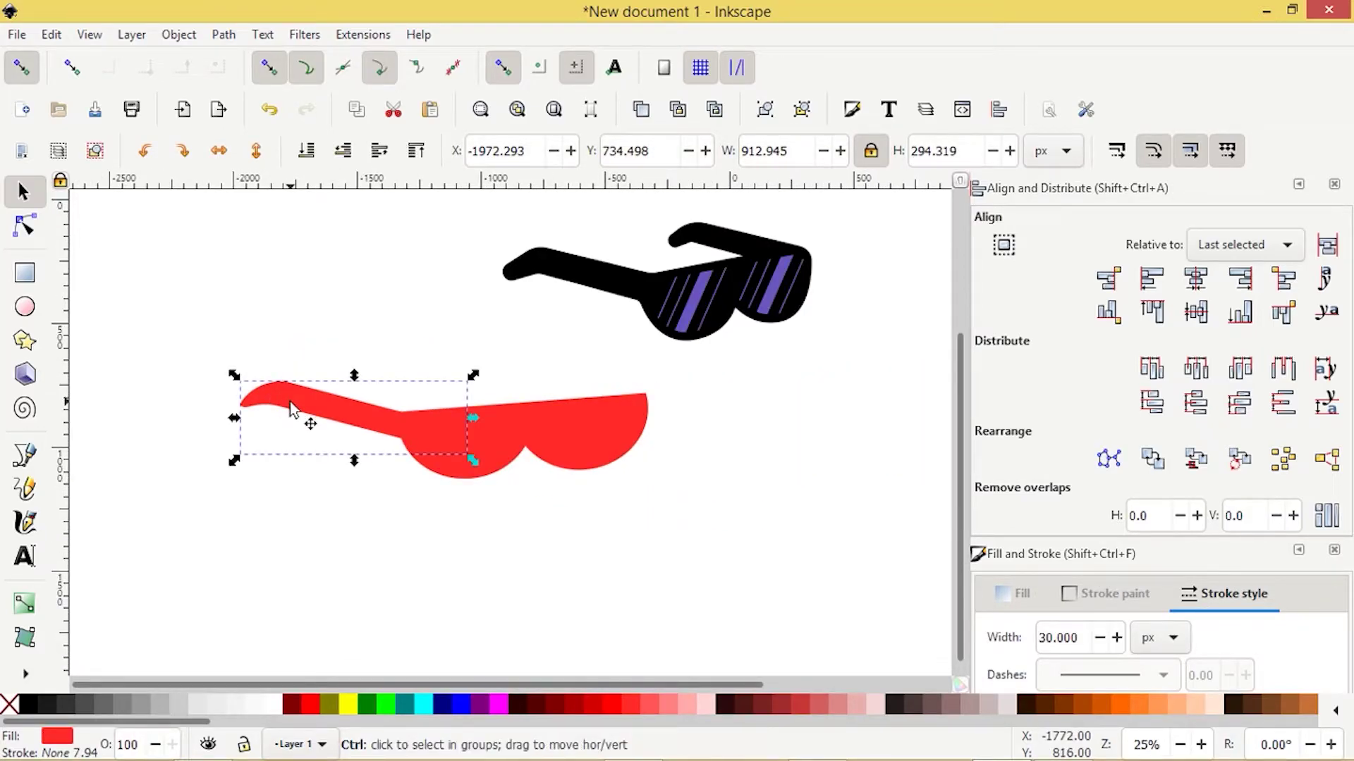
{"action": "key", "text": "ctrl+d"}
{"action": "left_click_drag", "start_coordinate": [289, 407], "coordinate": [474, 368]}
{"action": "left_click", "coordinate": [599, 574]}
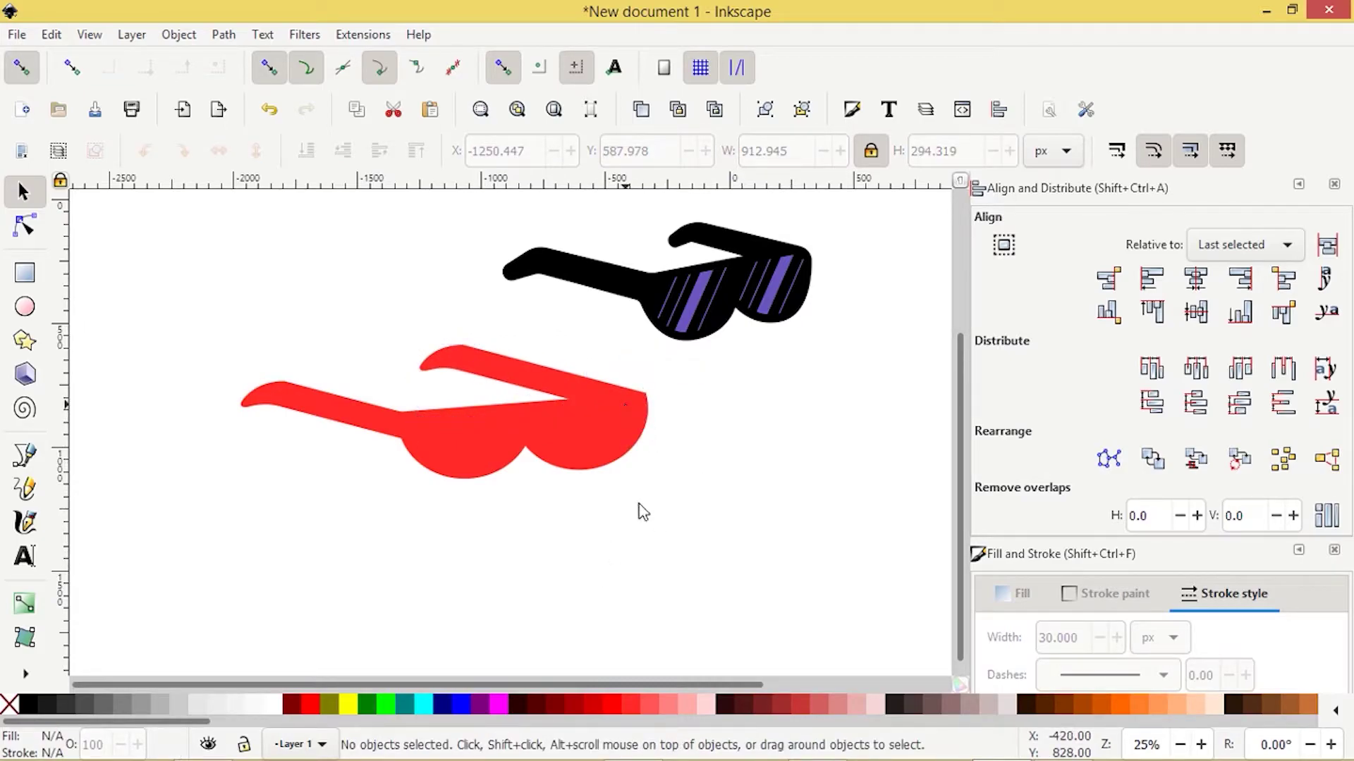
{"action": "key", "text": "Tab"}
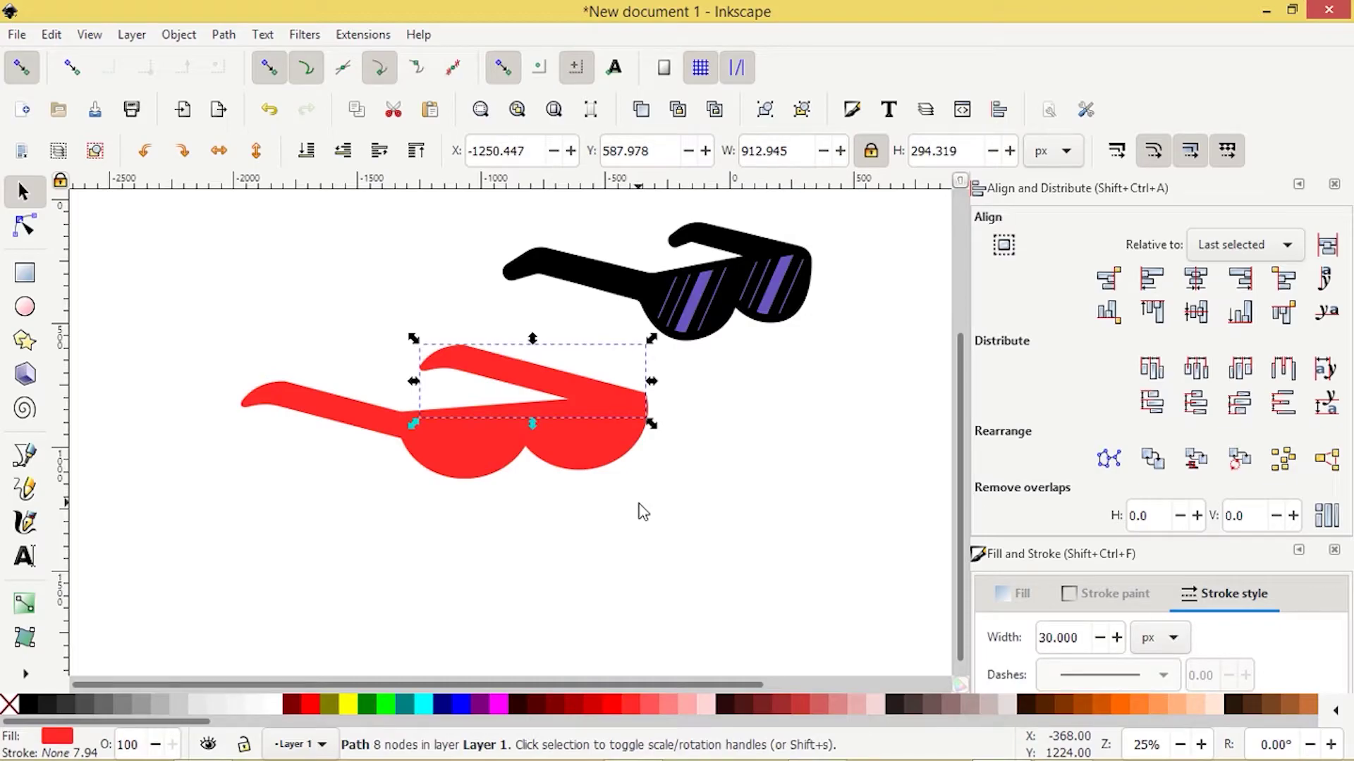
{"action": "left_click", "coordinate": [643, 512]}
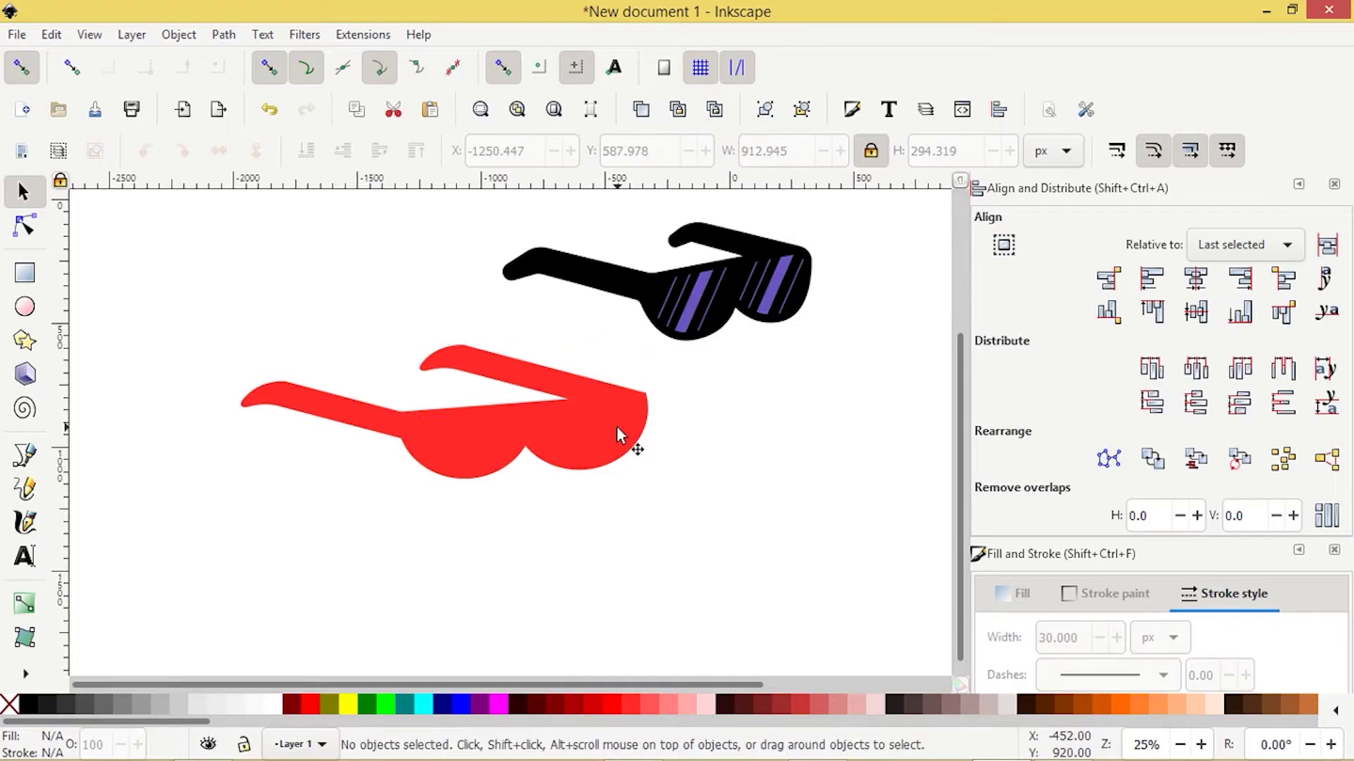
{"action": "left_click", "coordinate": [467, 370]}
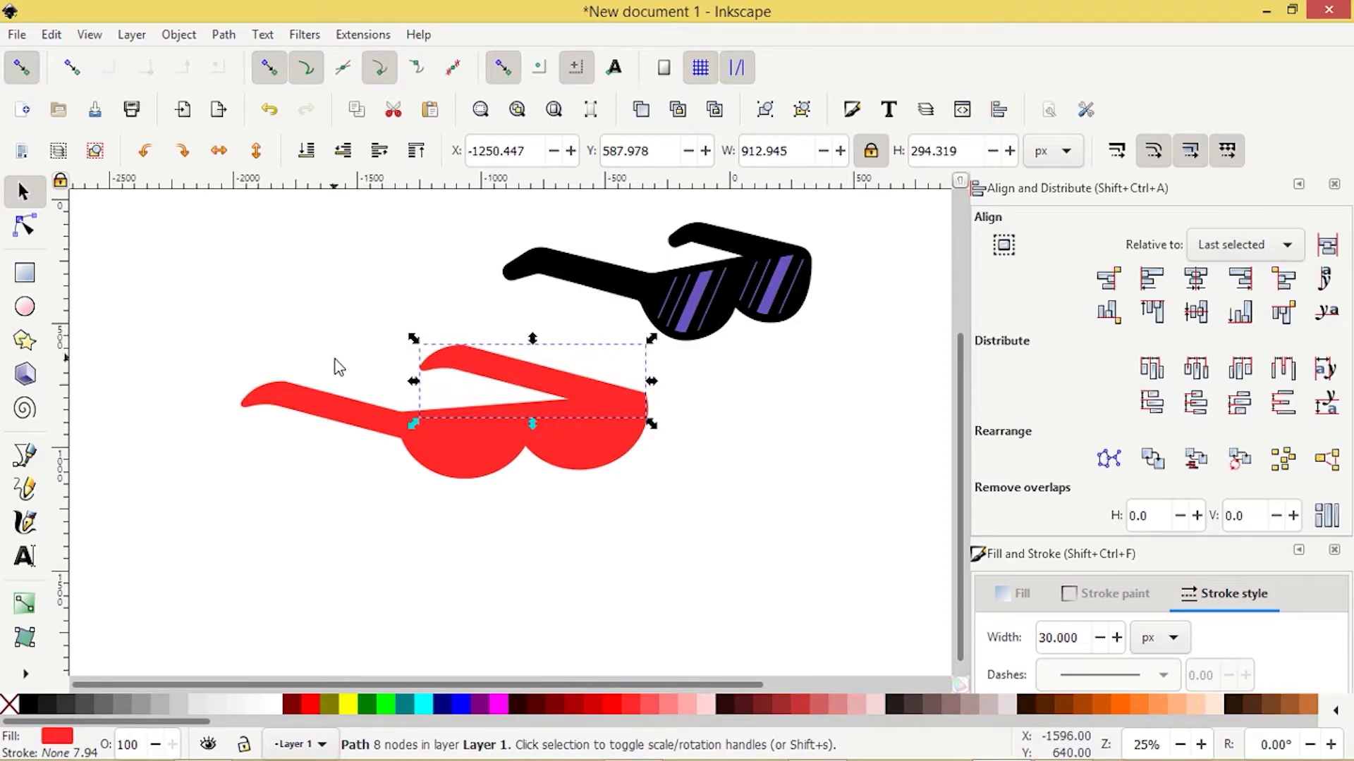
Select all three red pieces together, then clear the selection
{"action": "left_click_drag", "start_coordinate": [160, 311], "coordinate": [682, 518]}
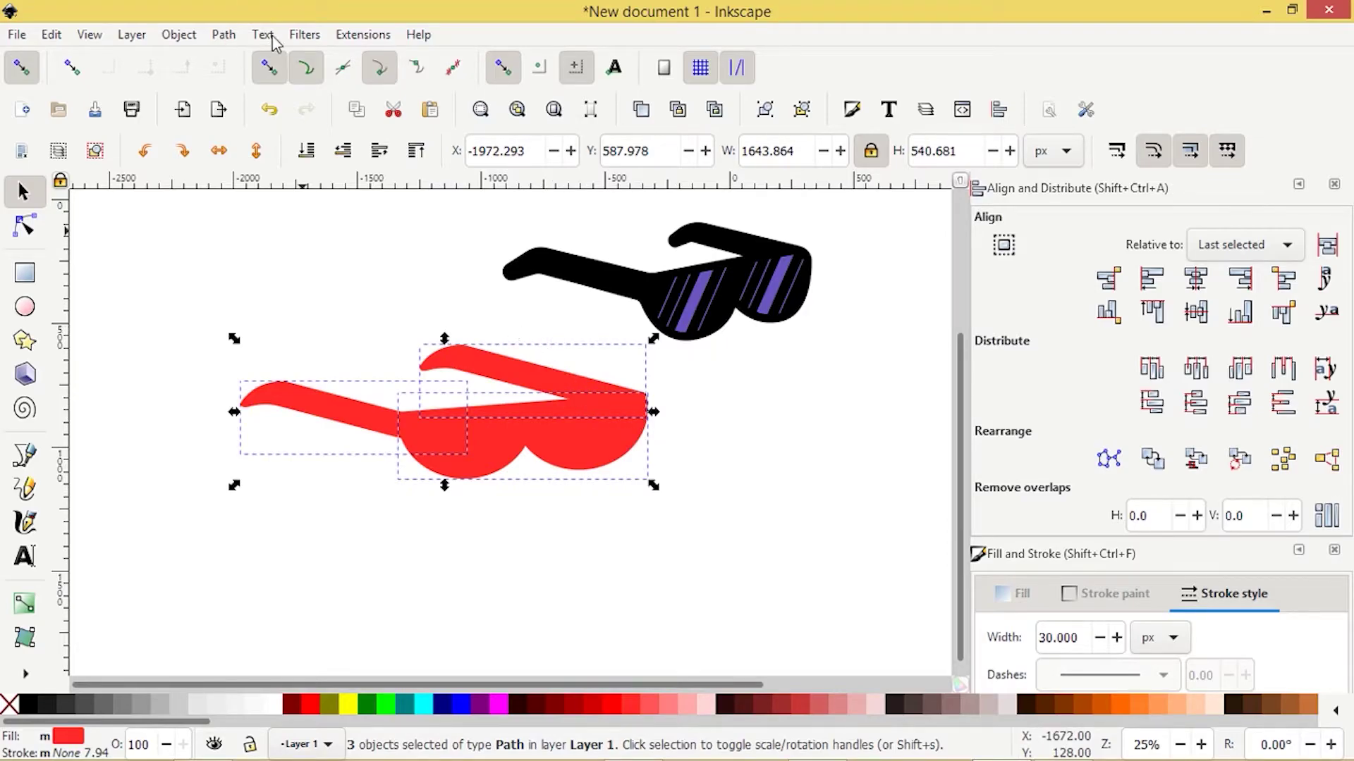
{"action": "left_click", "coordinate": [223, 35]}
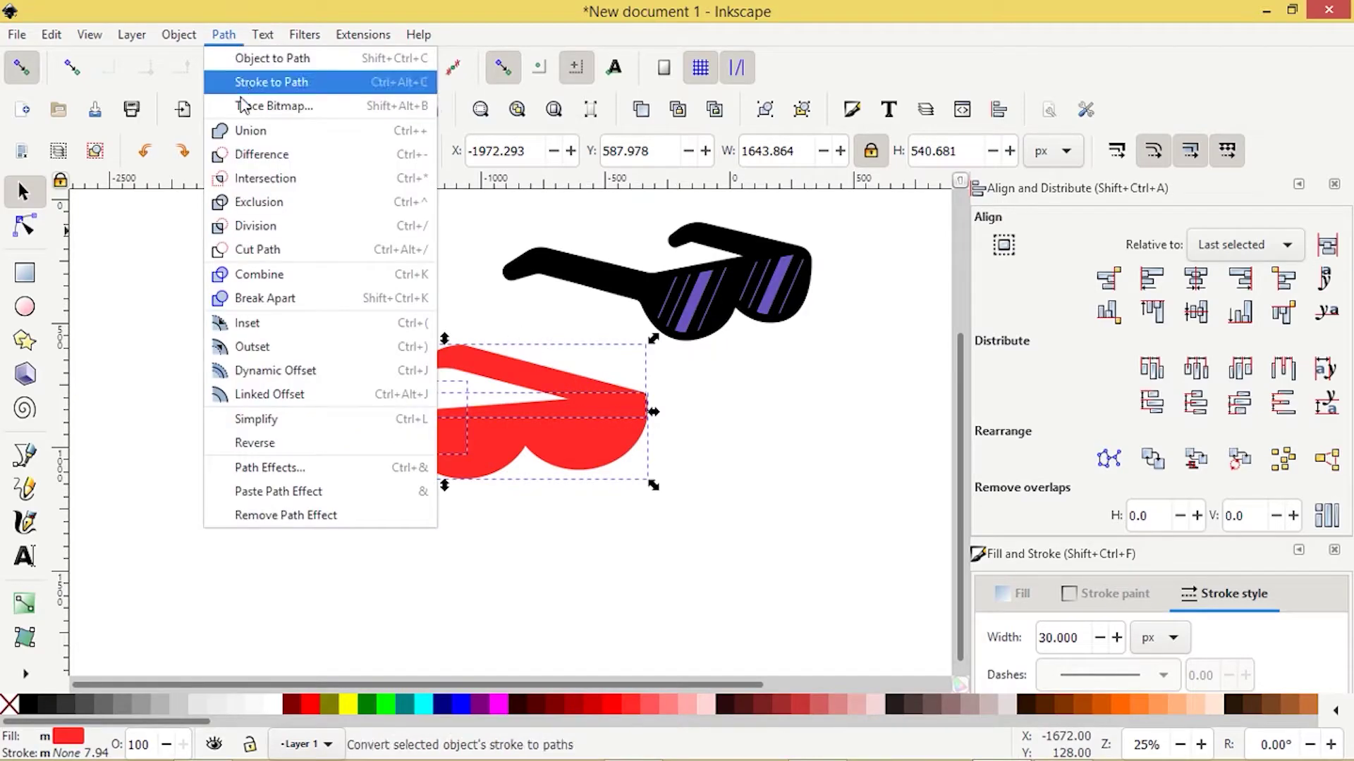
{"action": "left_click", "coordinate": [158, 261]}
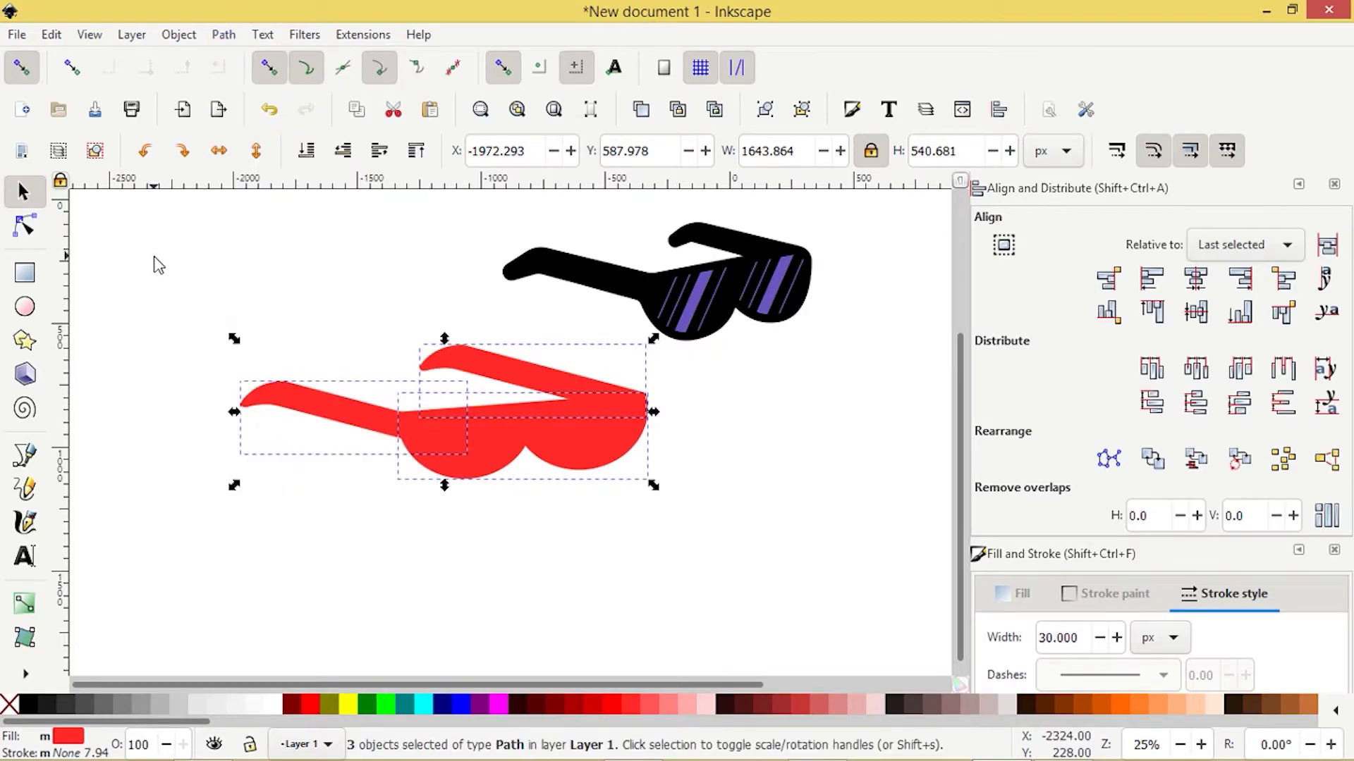
{"action": "left_click", "coordinate": [189, 347]}
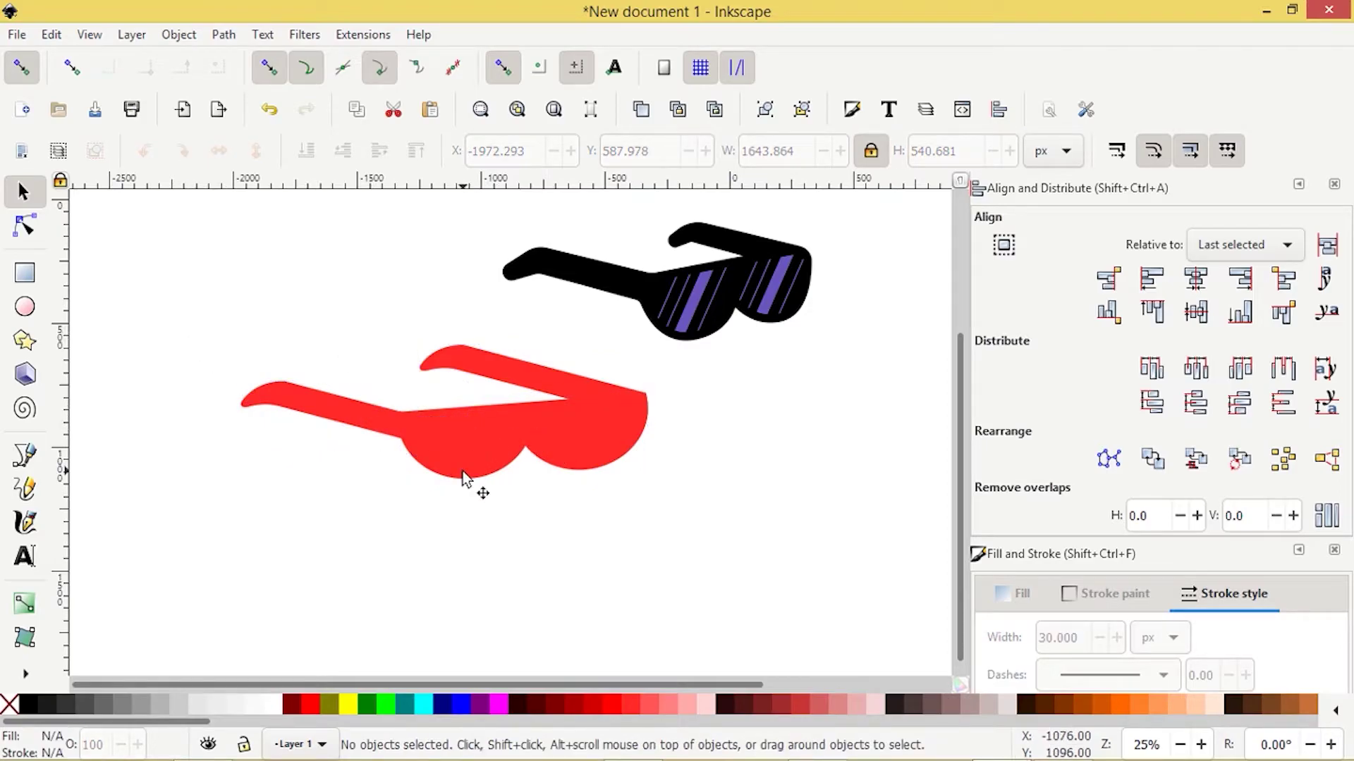
Fill the red lens shape with blue
{"action": "left_click", "coordinate": [451, 460]}
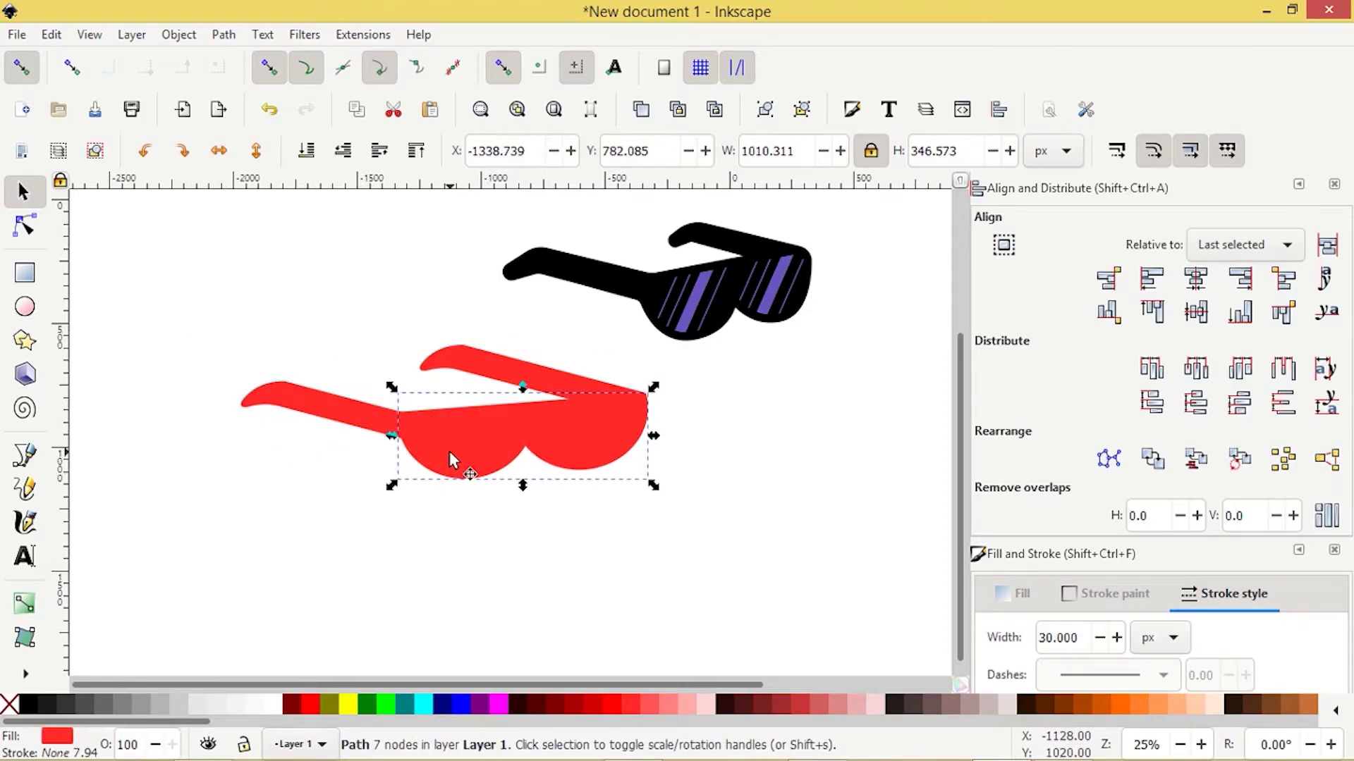
{"action": "key", "text": "ctrl"}
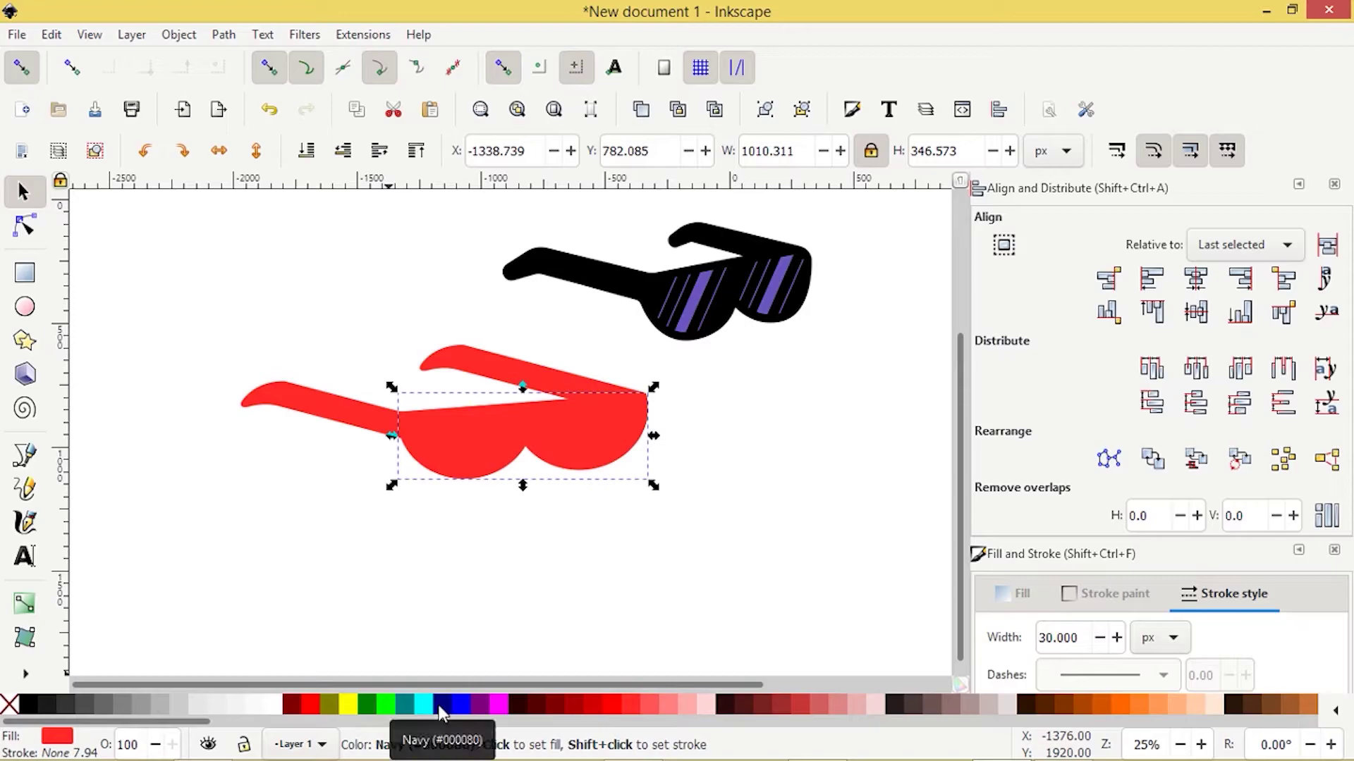
{"action": "left_click", "coordinate": [462, 706]}
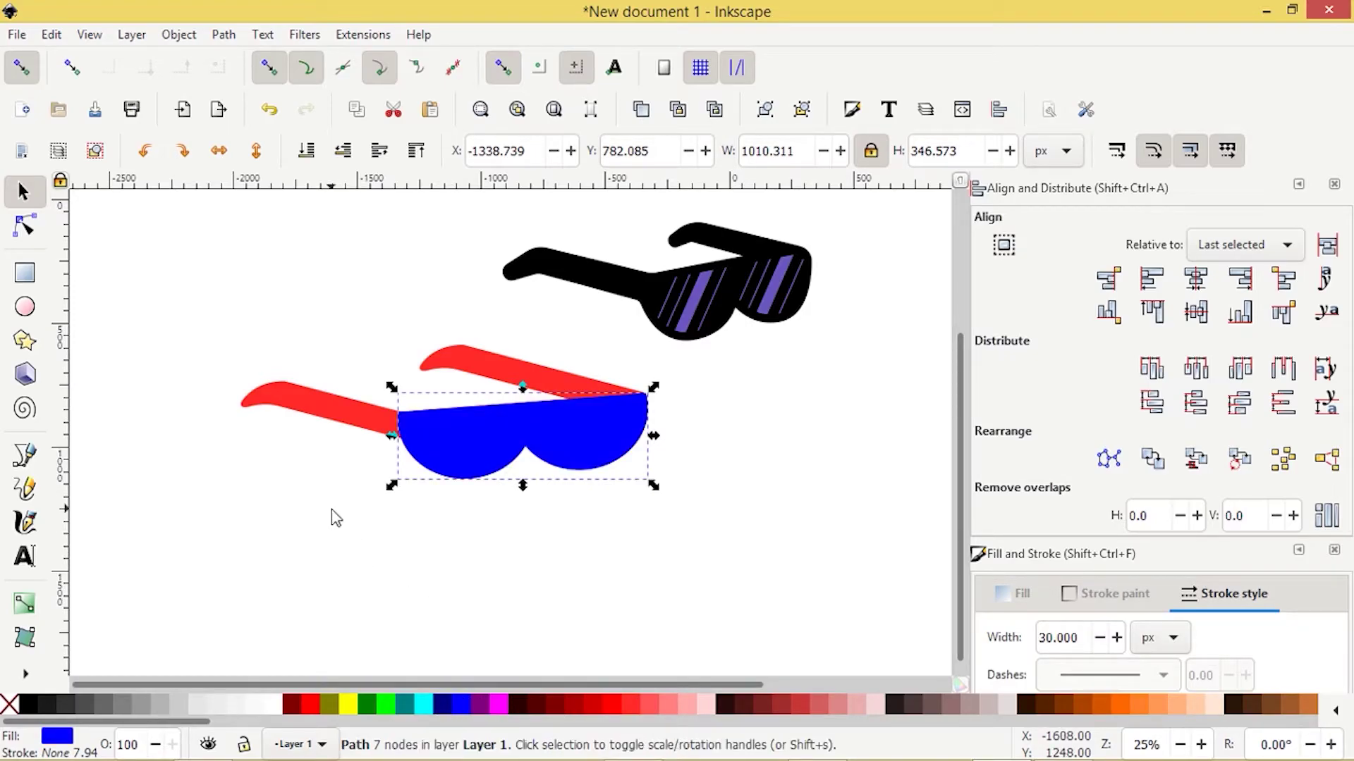
Inset the blue lens with Dynamic Offset to leave a red rim, then convert it to a path
{"action": "left_click", "coordinate": [227, 37]}
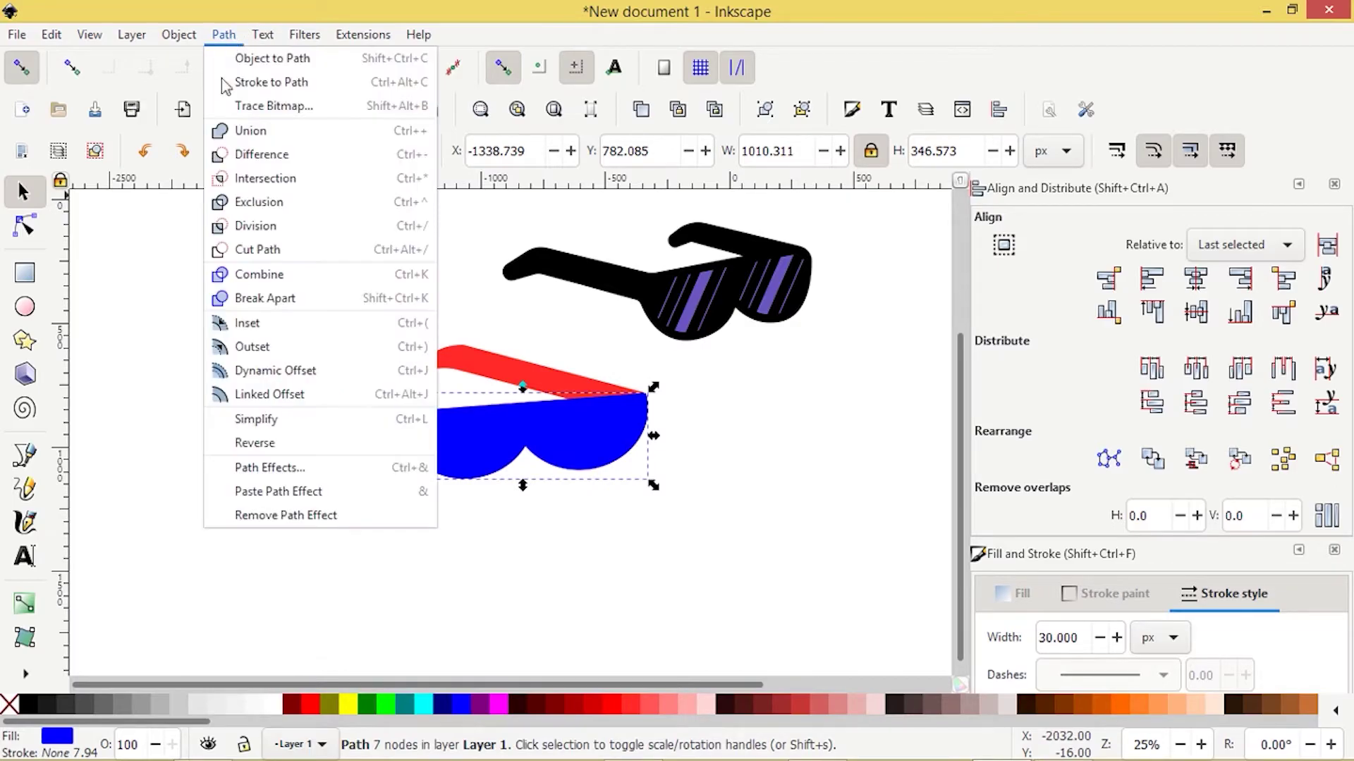
{"action": "left_click", "coordinate": [270, 372]}
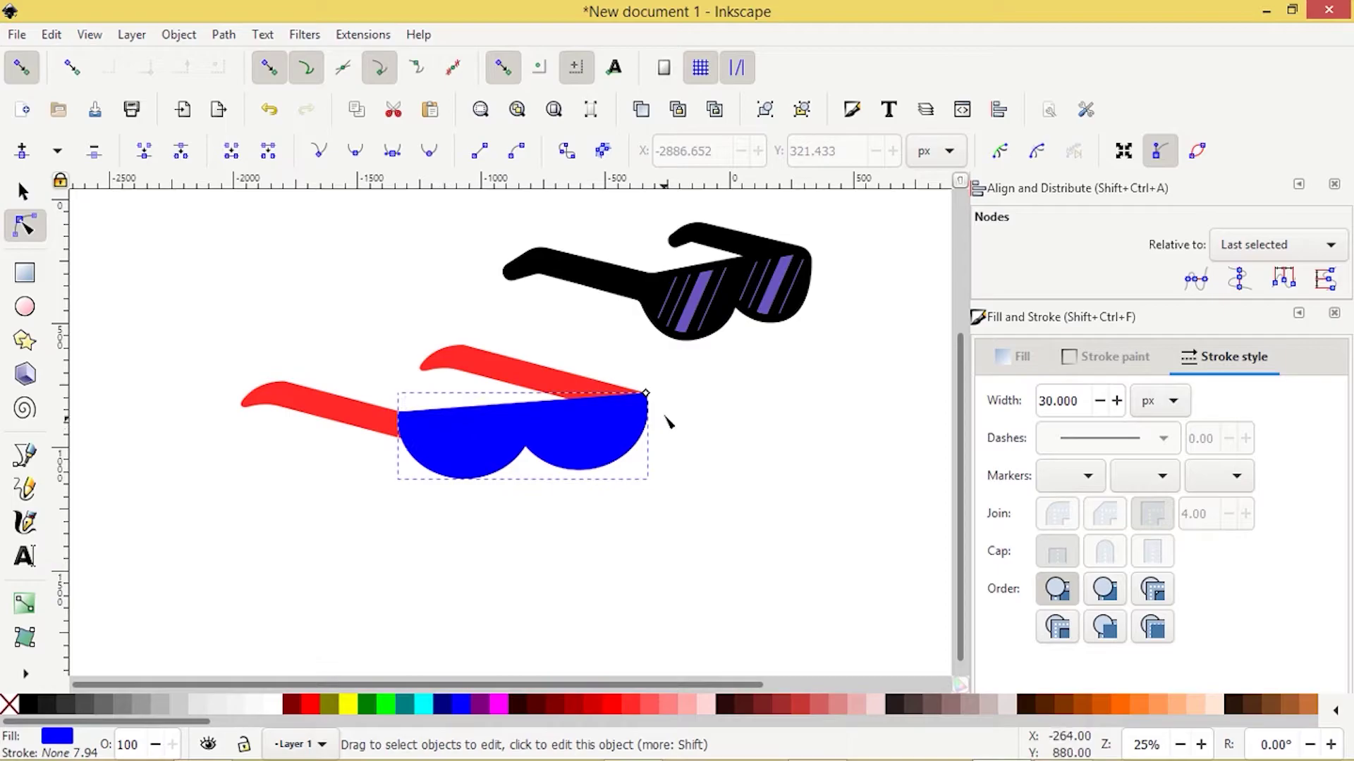
{"action": "left_click_drag", "start_coordinate": [646, 394], "coordinate": [647, 404]}
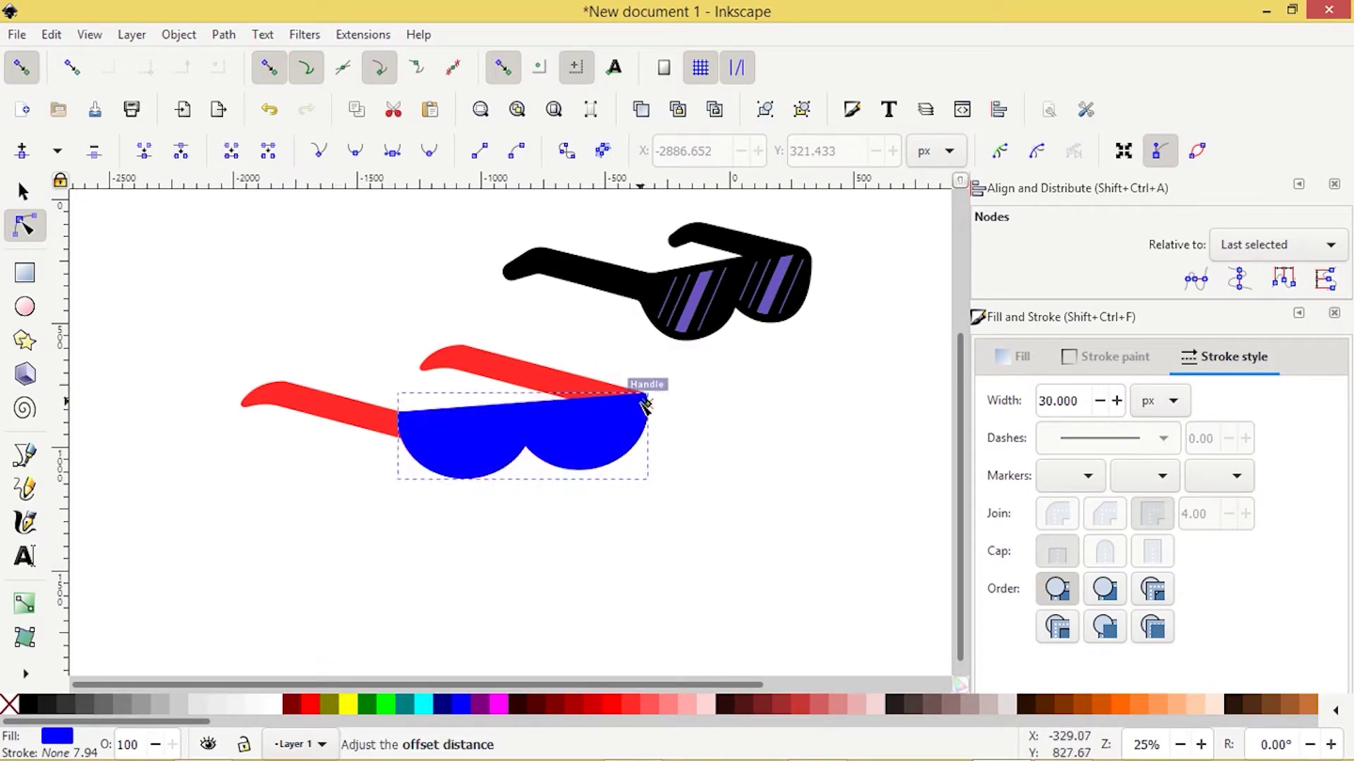
{"action": "left_click", "coordinate": [270, 70]}
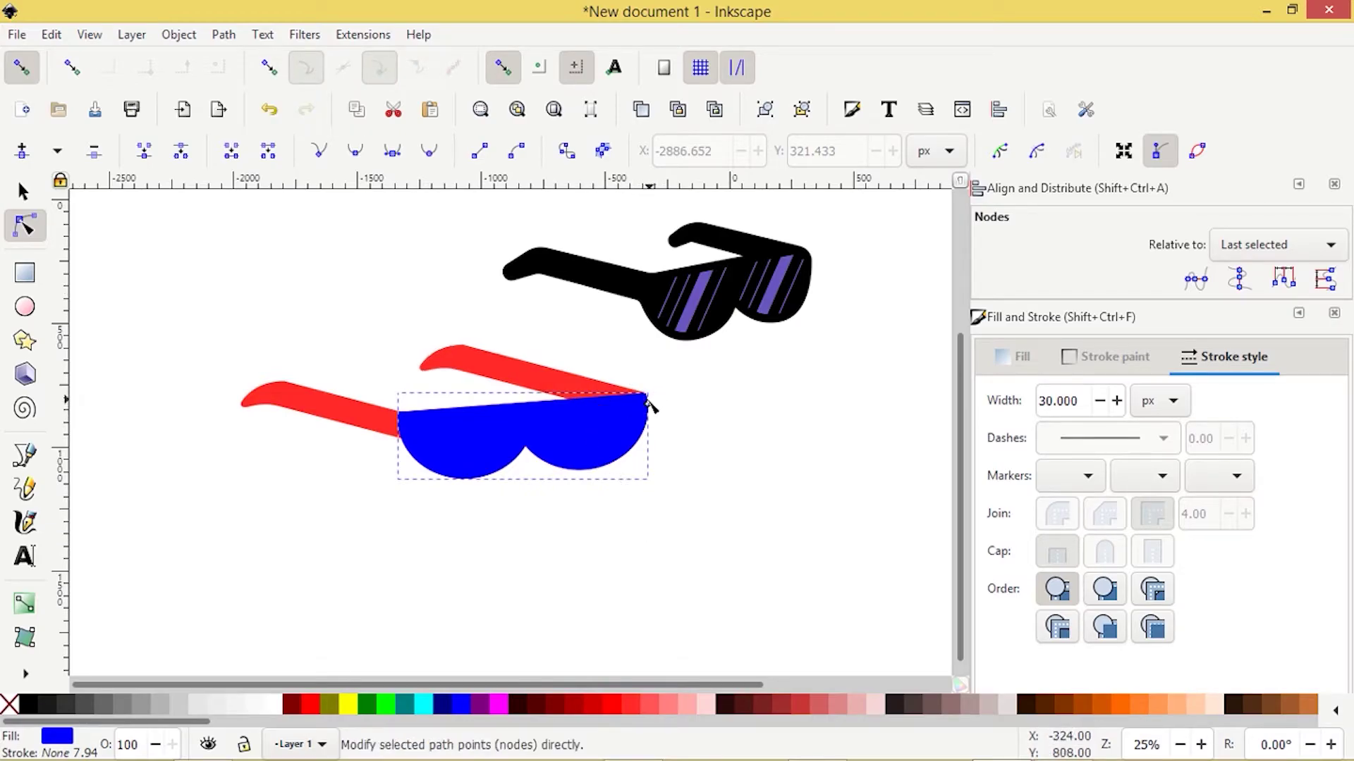
{"action": "left_click_drag", "start_coordinate": [648, 405], "coordinate": [642, 418]}
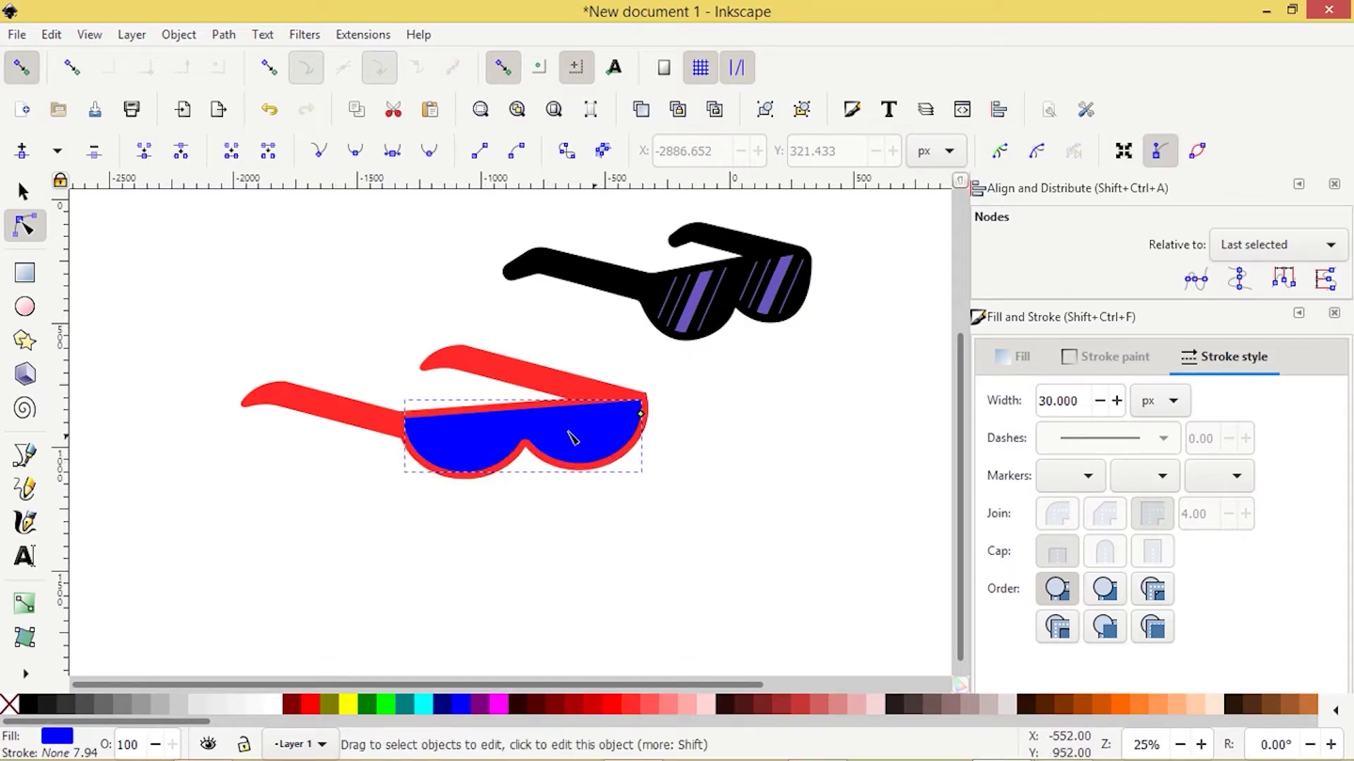
{"action": "left_click", "coordinate": [223, 34]}
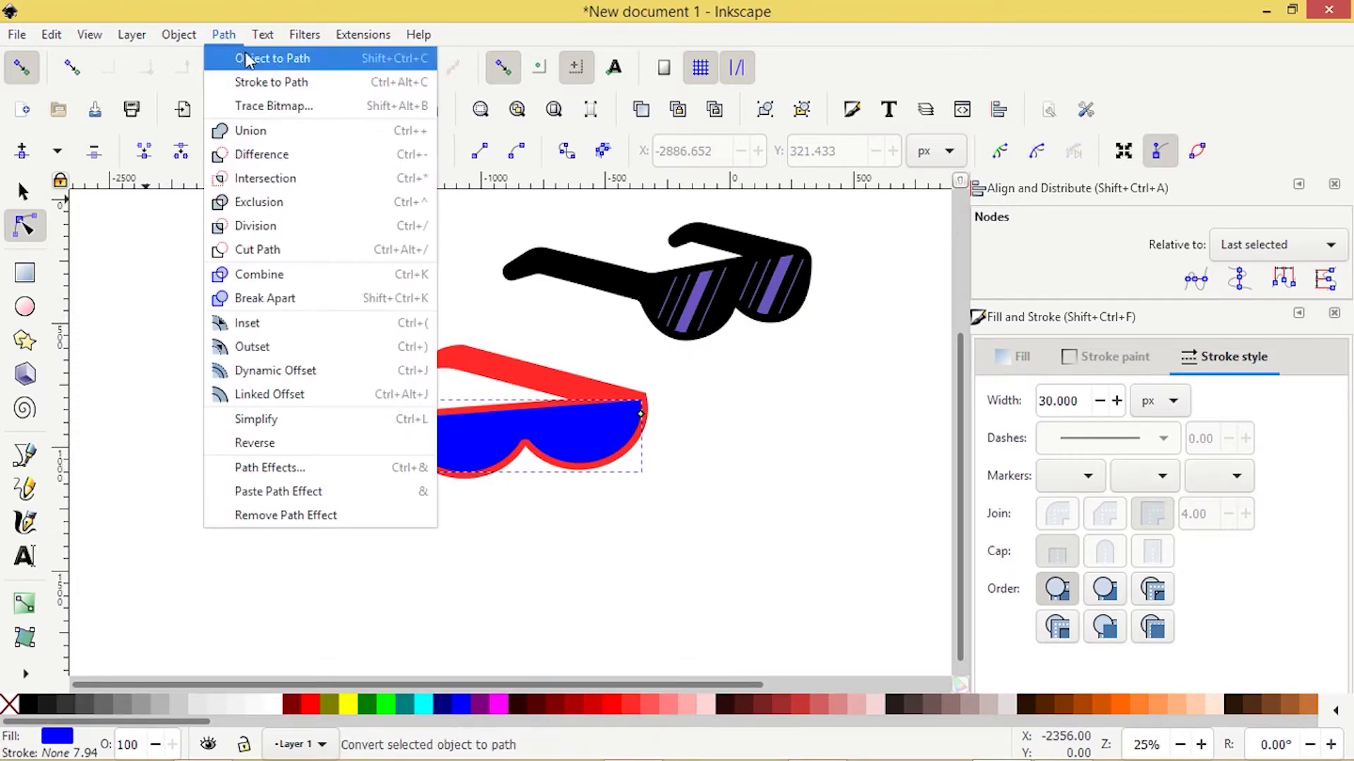
{"action": "left_click", "coordinate": [243, 58]}
{"action": "key", "text": "s"}
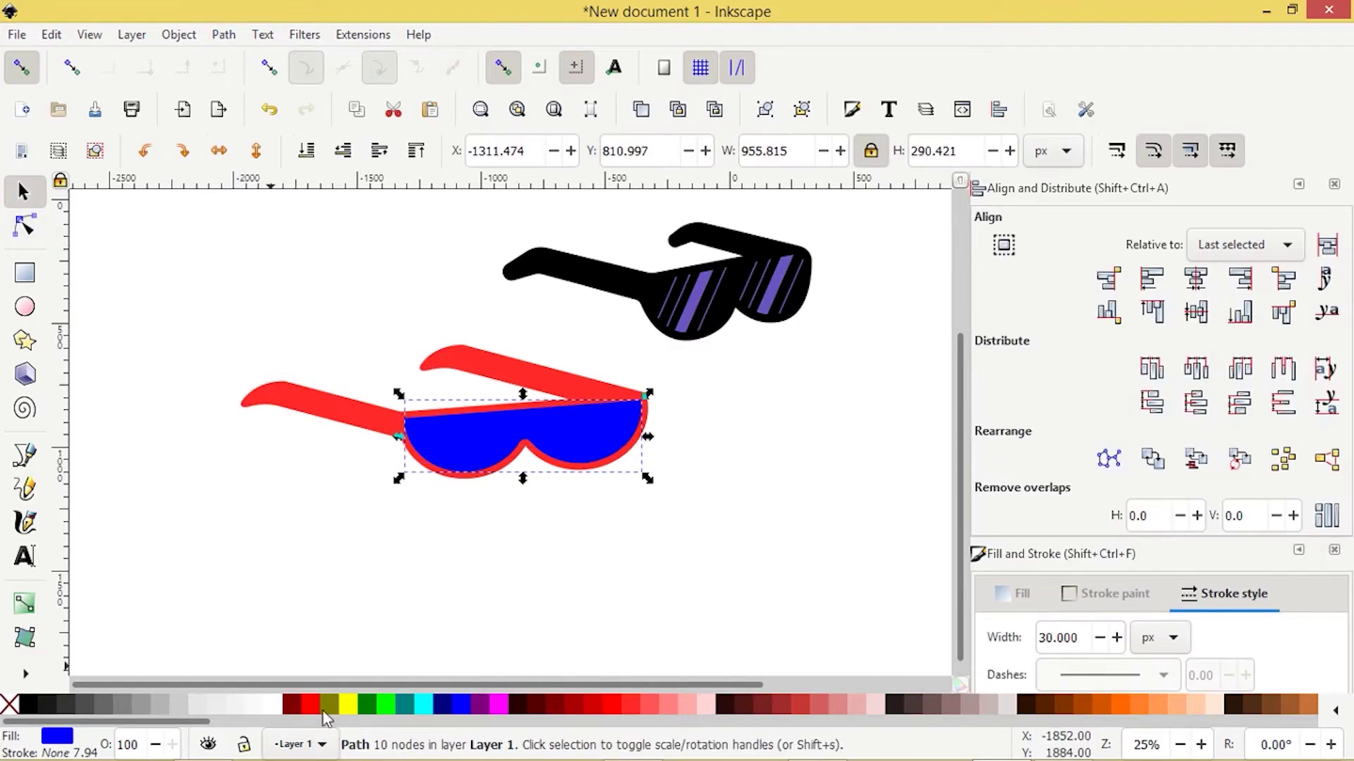
{"action": "left_click", "coordinate": [196, 515]}
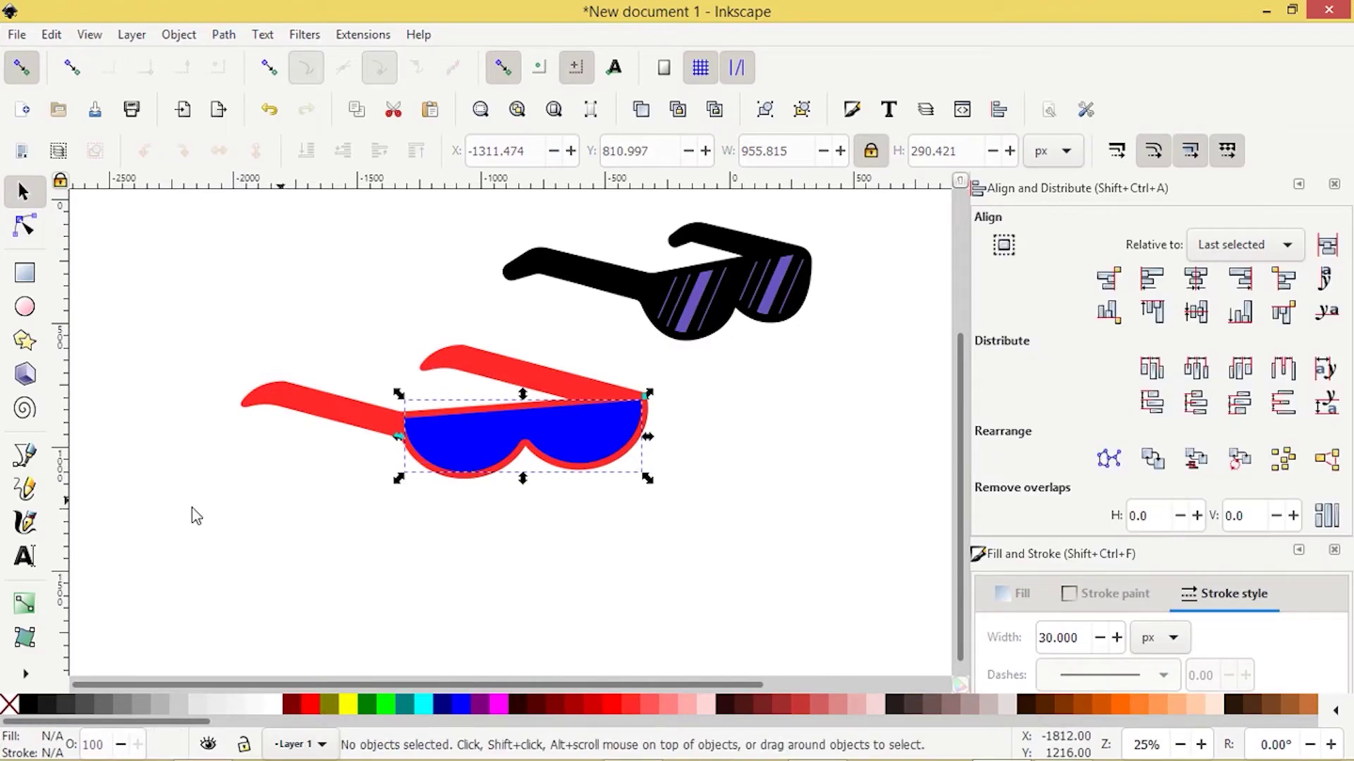
Draw a tall narrow 48 × 564 px rectangle left of the glasses and fill it dark grey
{"action": "left_click_drag", "start_coordinate": [196, 515], "coordinate": [310, 492]}
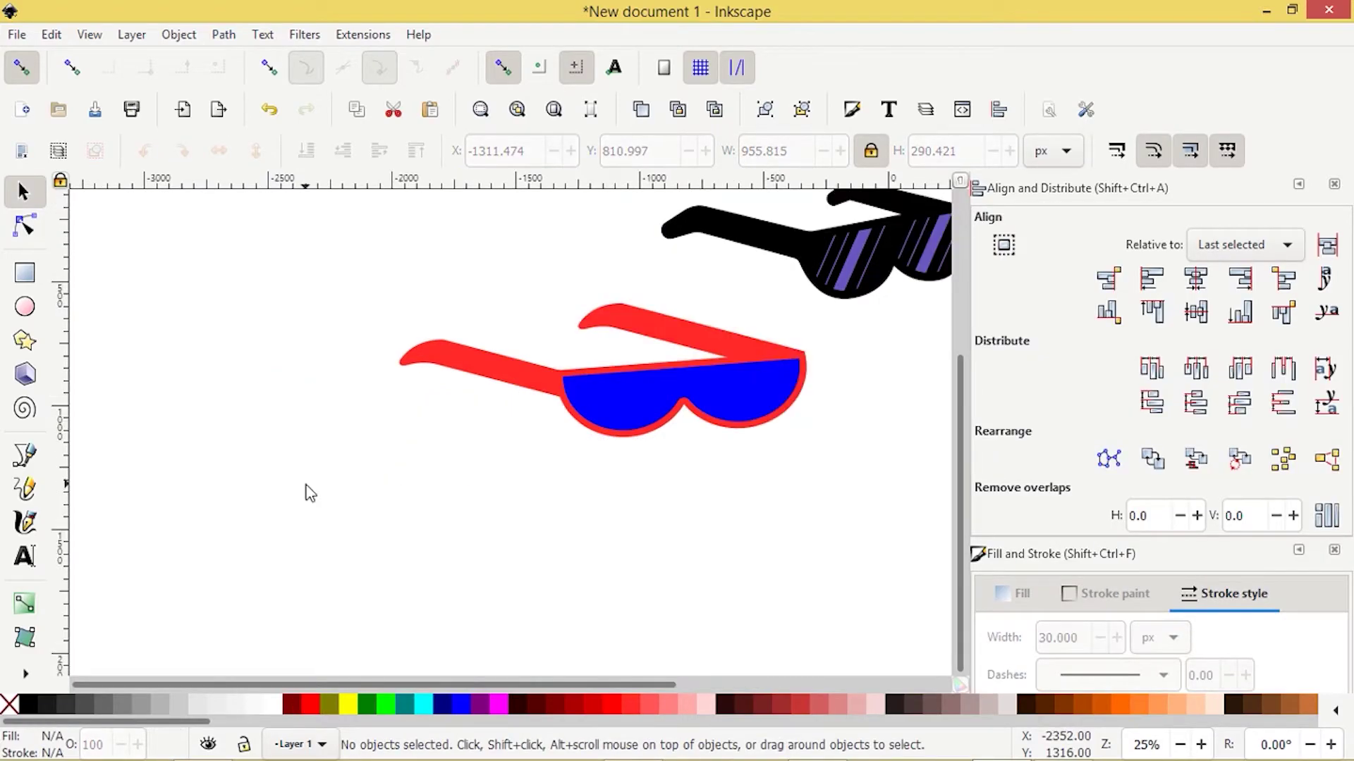
{"action": "left_click", "coordinate": [24, 272]}
{"action": "left_click_drag", "start_coordinate": [193, 300], "coordinate": [314, 660]}
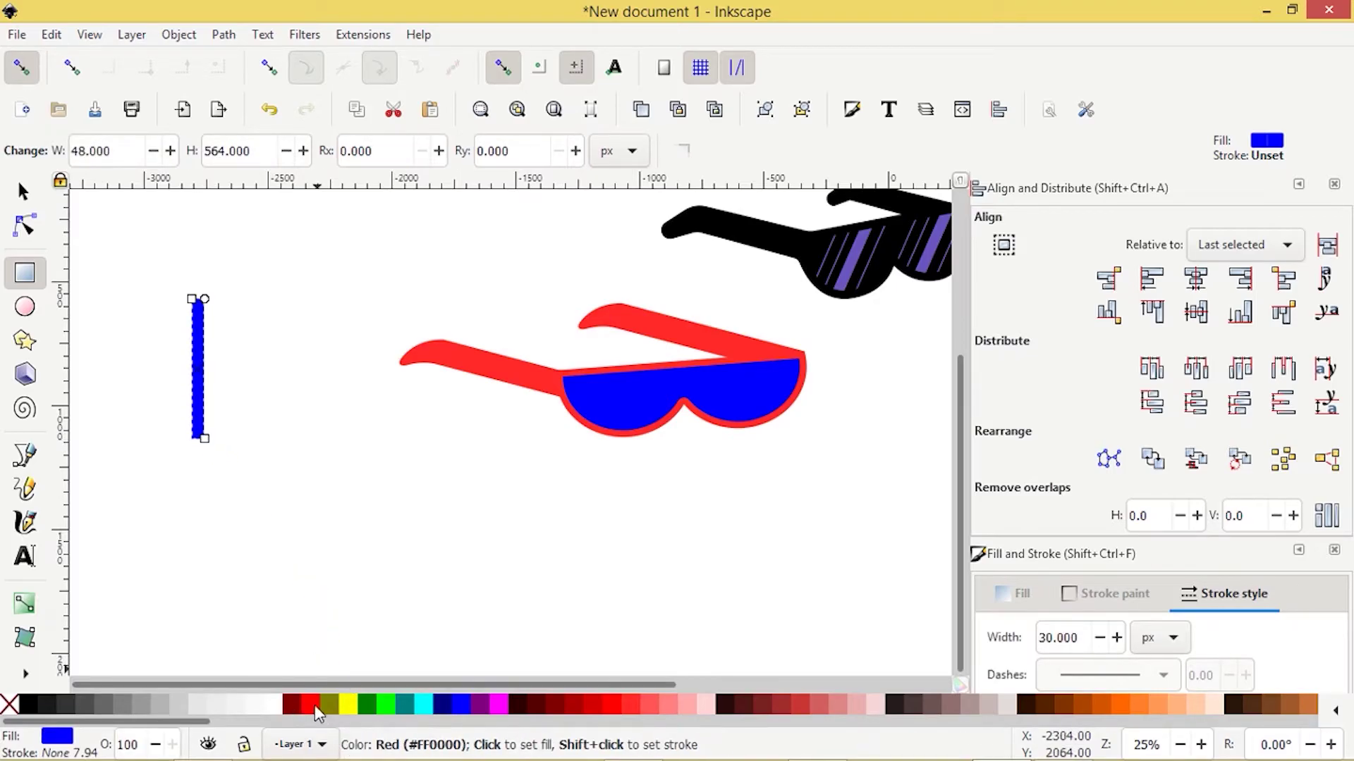
{"action": "left_click", "coordinate": [420, 708]}
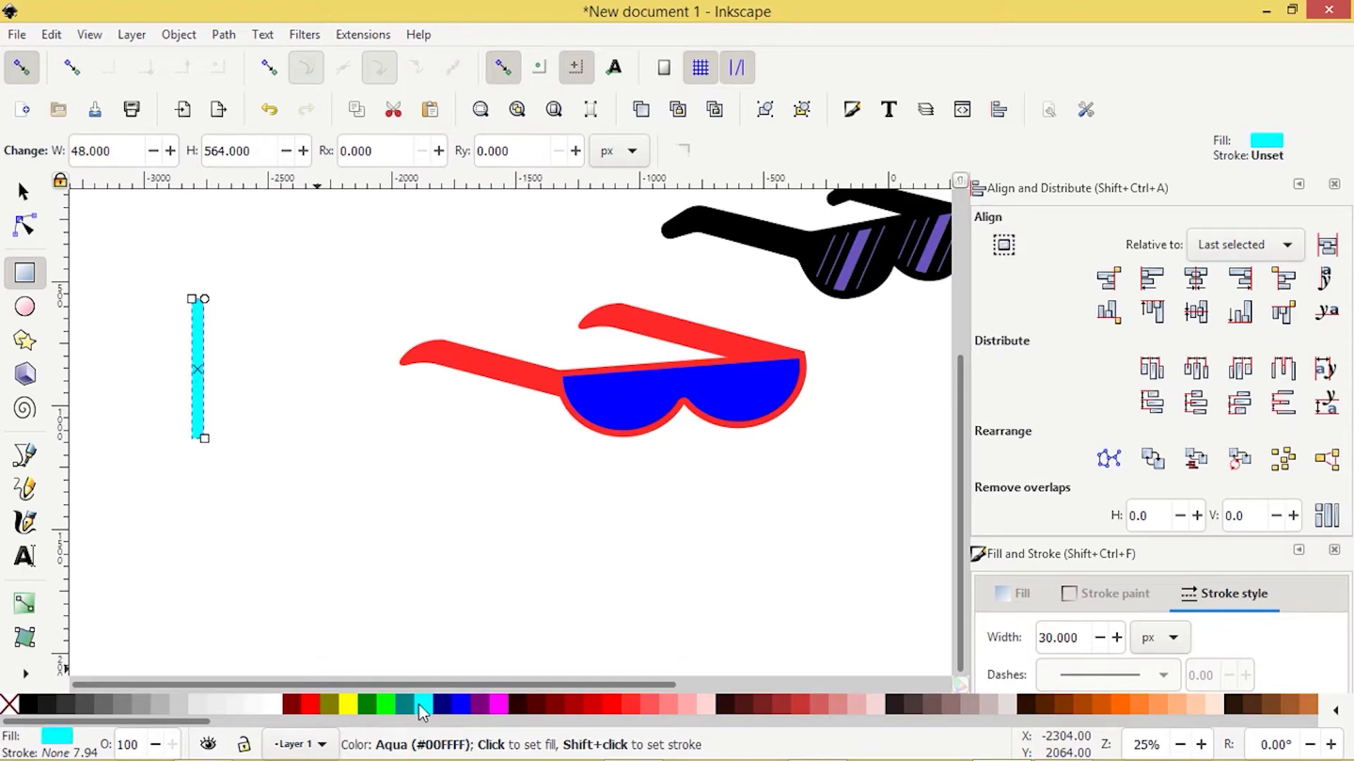
{"action": "left_click", "coordinate": [88, 701]}
{"action": "left_click", "coordinate": [23, 190]}
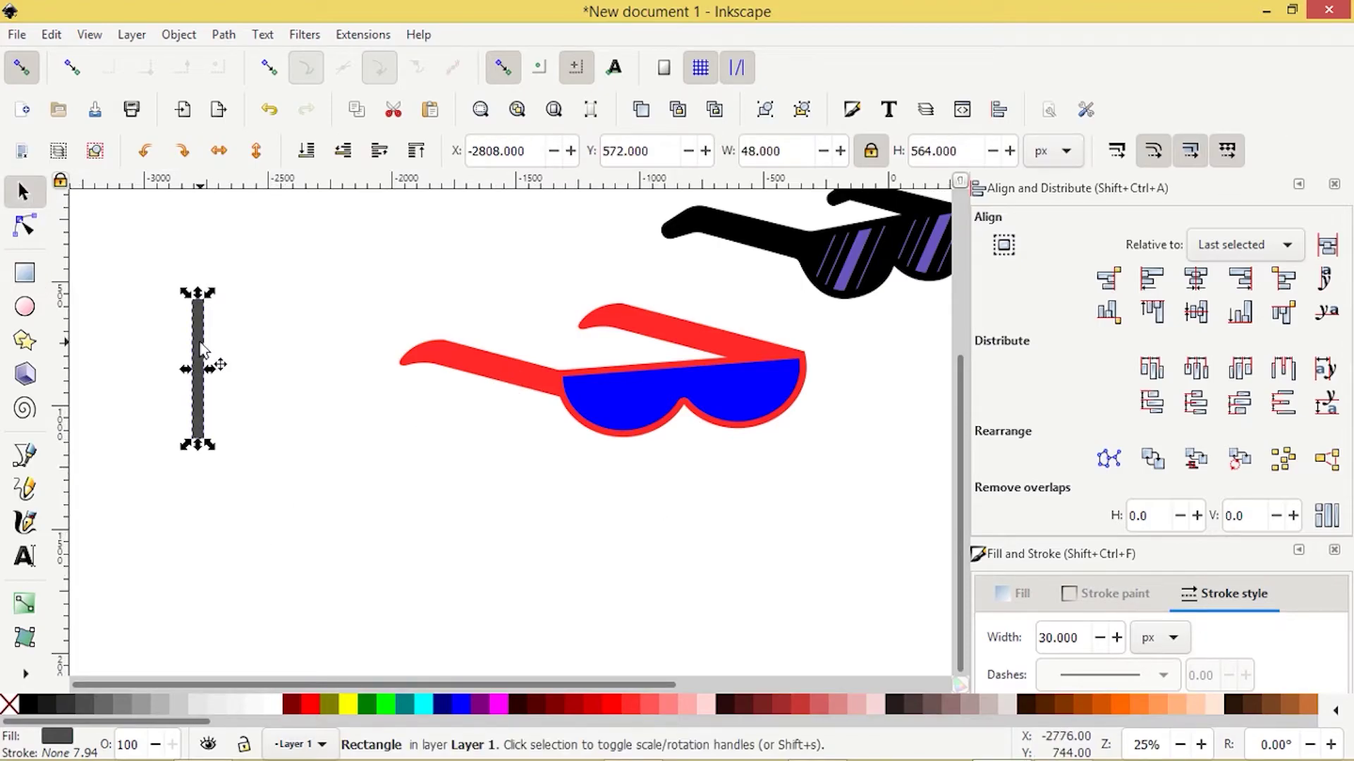
Move the wide grey bar horizontally to the right with snapping turned off
{"action": "key", "text": "ctrl"}
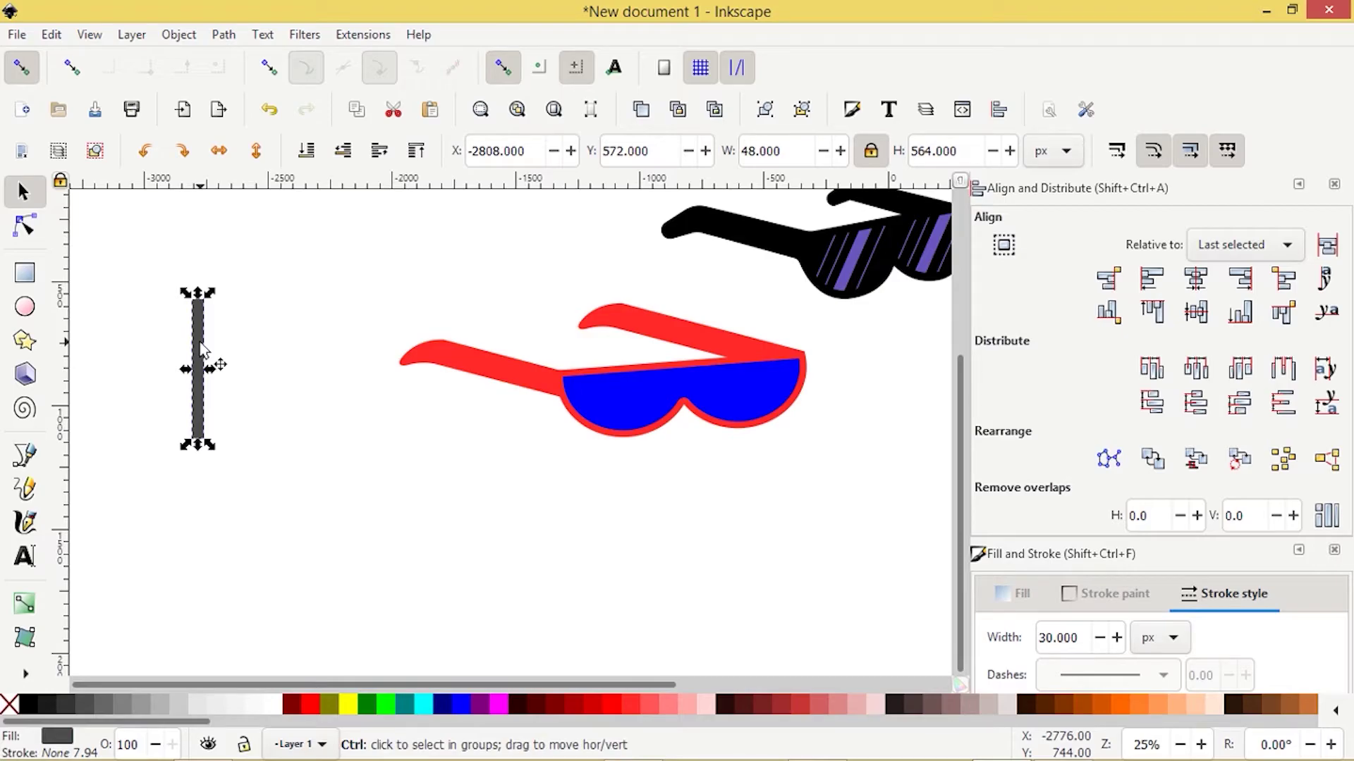
{"action": "left_click_drag", "start_coordinate": [201, 347], "coordinate": [207, 344]}
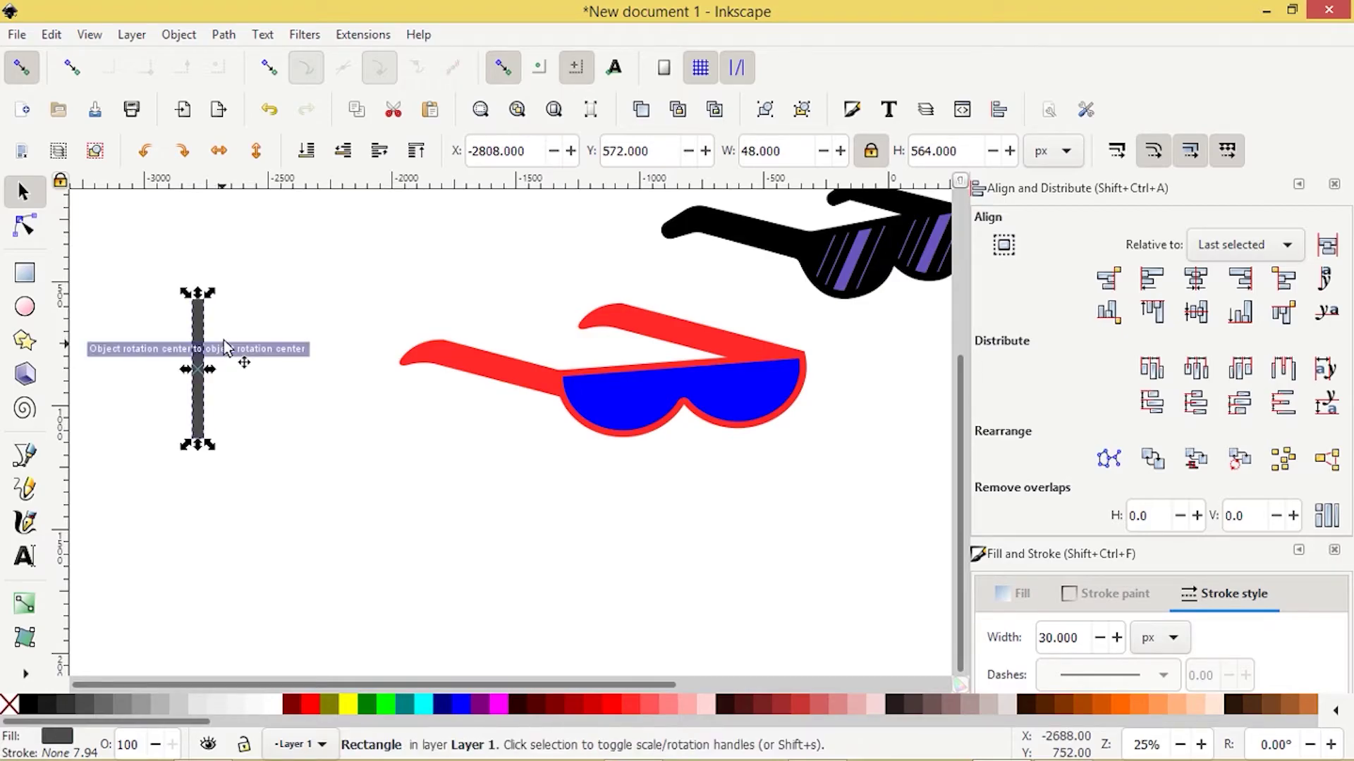
{"action": "left_click", "coordinate": [503, 67]}
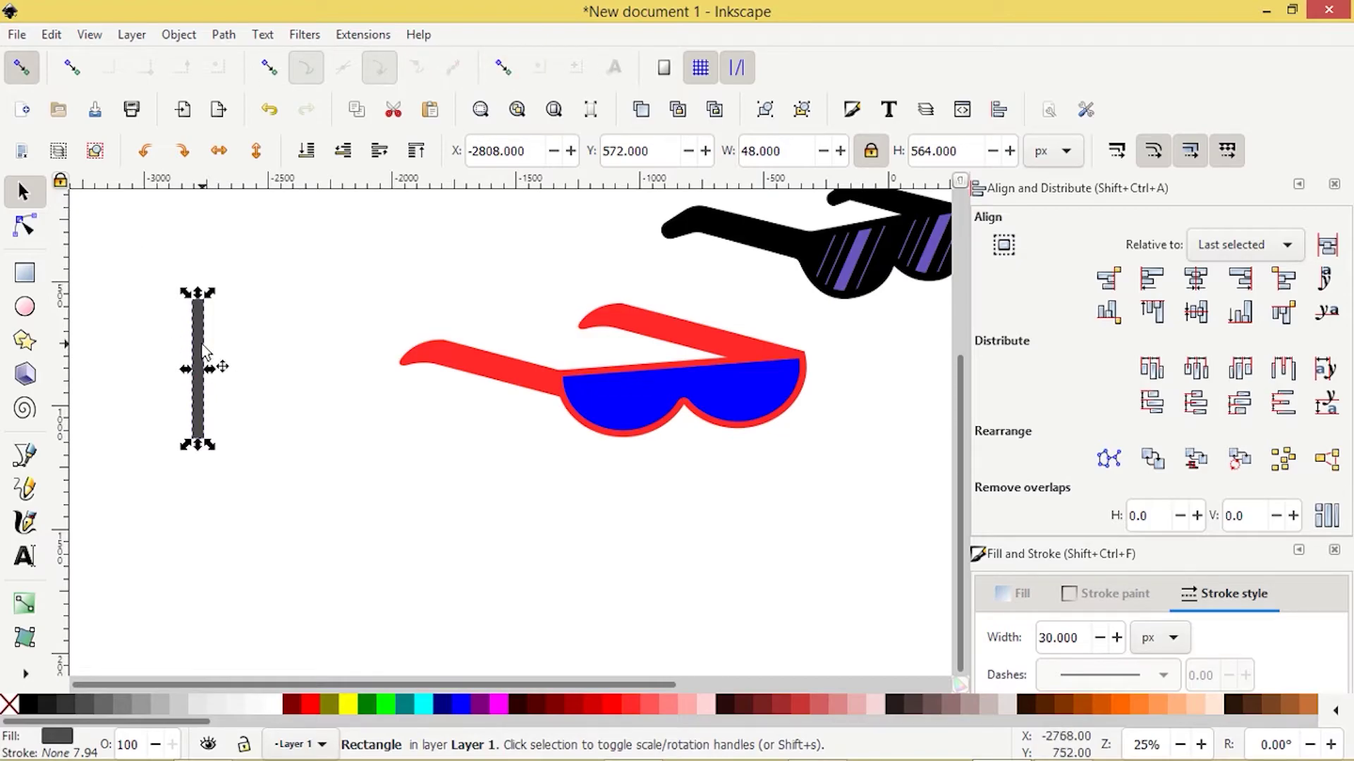
{"action": "left_click_drag", "start_coordinate": [209, 362], "coordinate": [278, 328]}
{"action": "scroll", "coordinate": [159, 413], "scroll_direction": "up", "scroll_amount": 2, "text": "ctrl"}
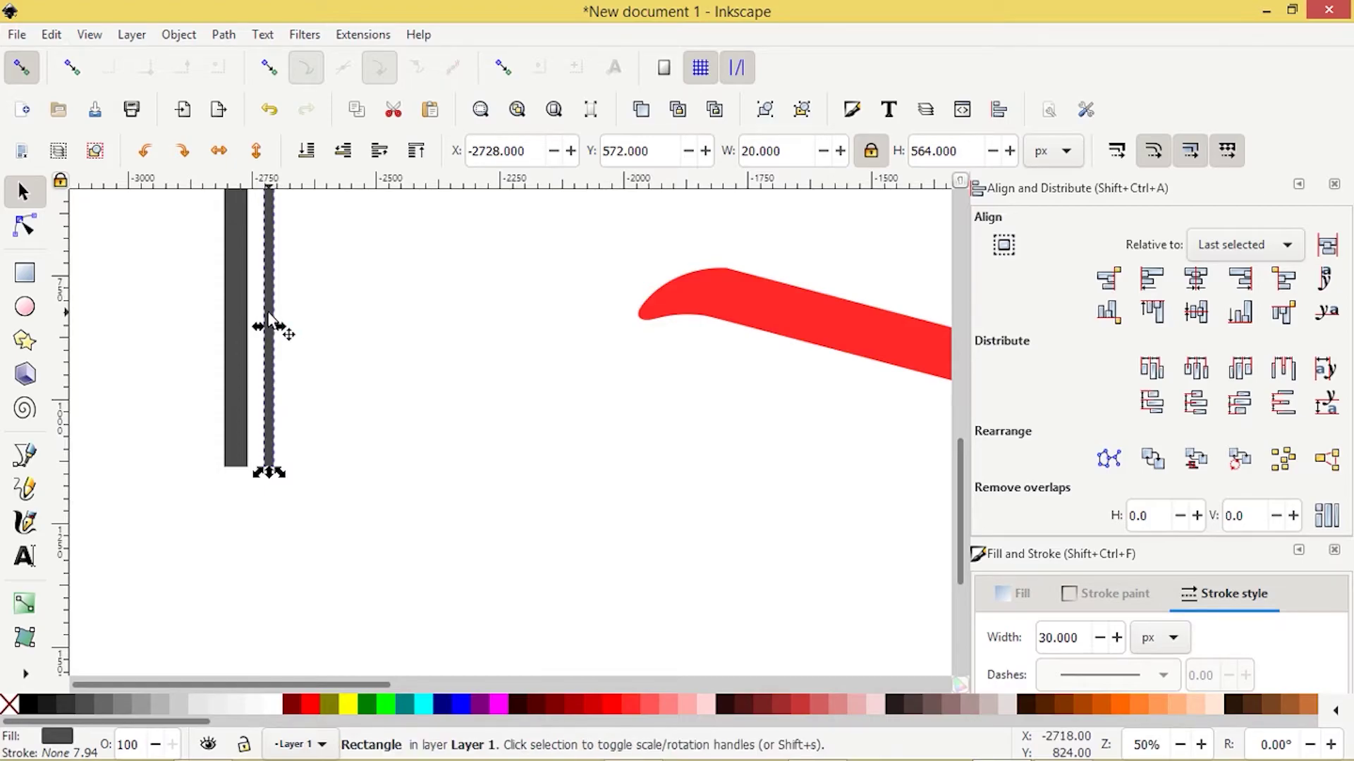
Duplicate the bar into narrow 20 px copies placed on both sides of the wide bar
{"action": "key", "text": "ctrl"}
{"action": "key", "text": "ctrl+d"}
{"action": "left_click_drag", "start_coordinate": [268, 314], "coordinate": [289, 317]}
{"action": "key", "text": "ctrl"}
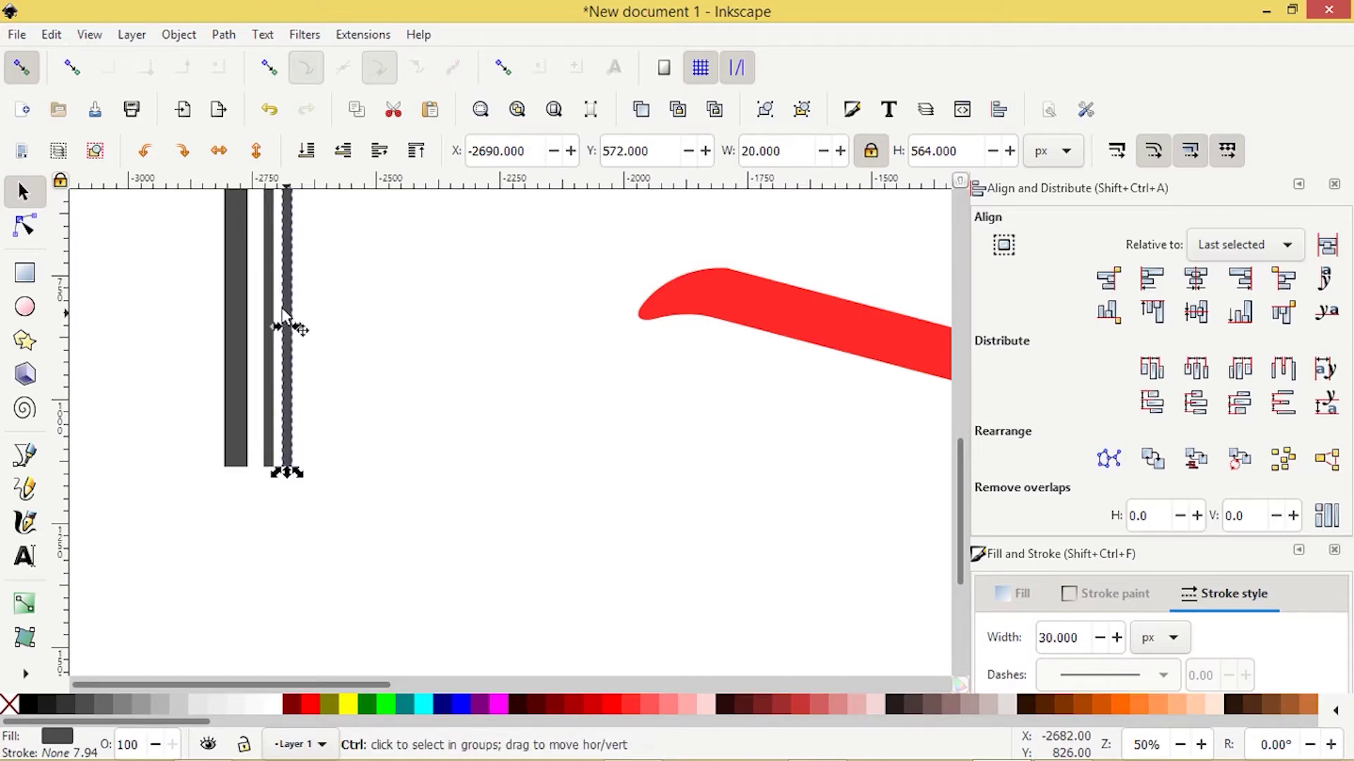
{"action": "key", "text": "ctrl+d"}
{"action": "left_click_drag", "start_coordinate": [291, 292], "coordinate": [202, 280]}
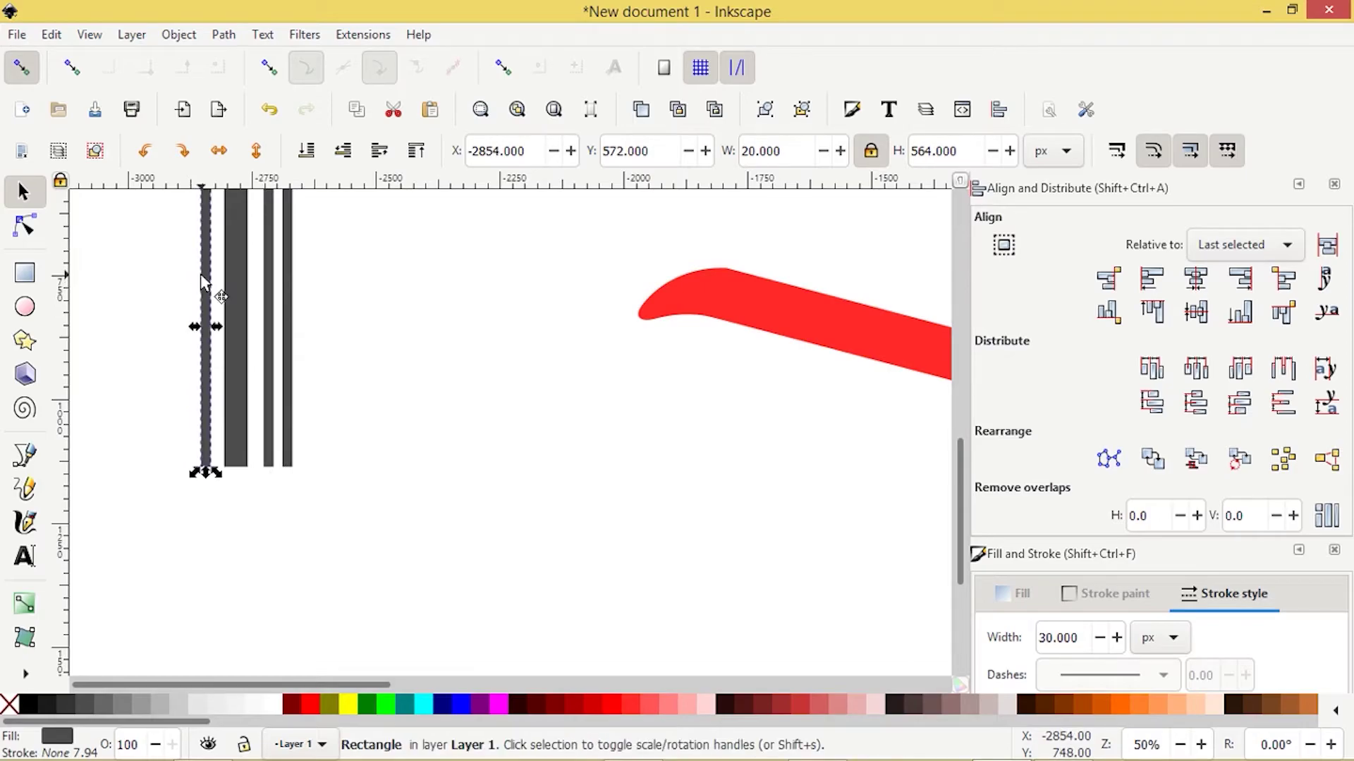
{"action": "scroll", "coordinate": [203, 280], "scroll_direction": "up", "scroll_amount": 3}
{"action": "scroll", "coordinate": [202, 280], "scroll_direction": "down", "scroll_amount": 3}
{"action": "scroll", "coordinate": [202, 280], "scroll_direction": "up", "scroll_amount": 3}
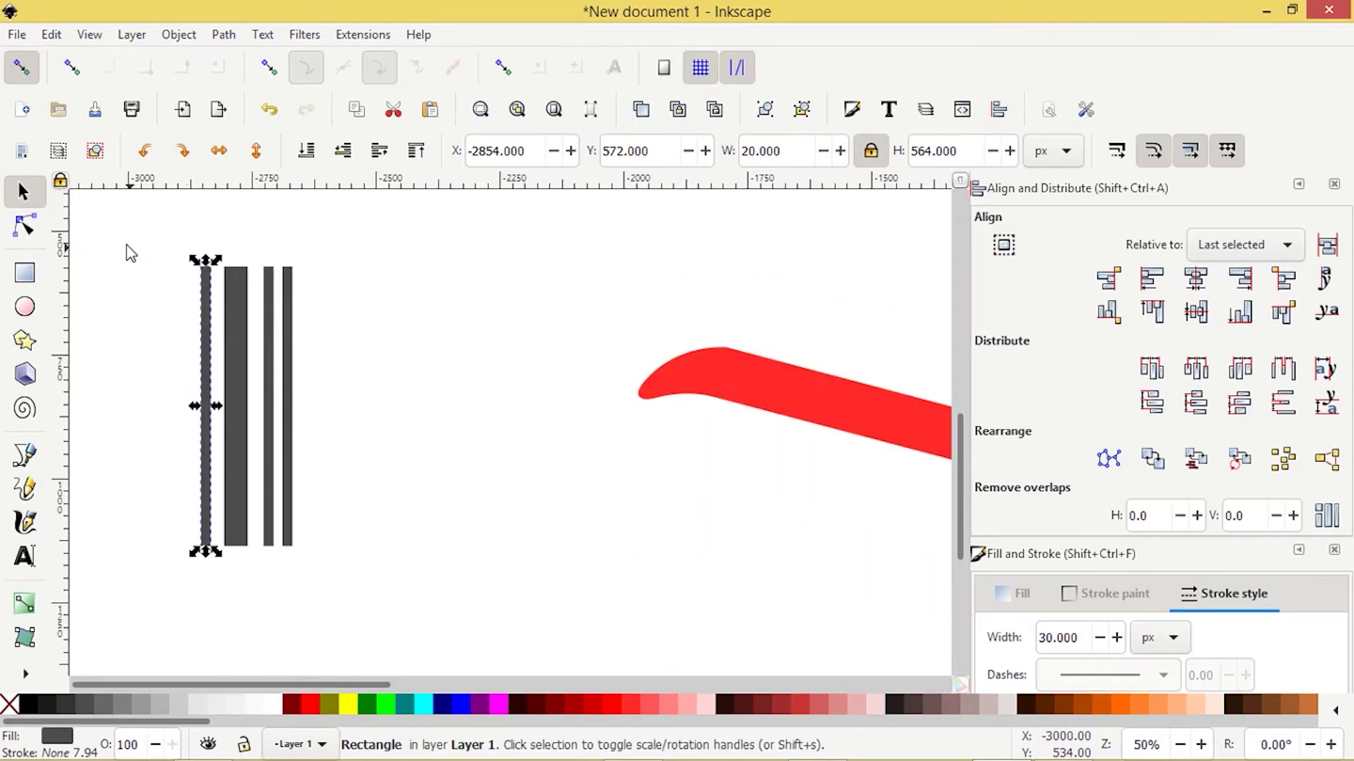
Select all four grey bars together
{"action": "left_click_drag", "start_coordinate": [124, 243], "coordinate": [436, 571]}
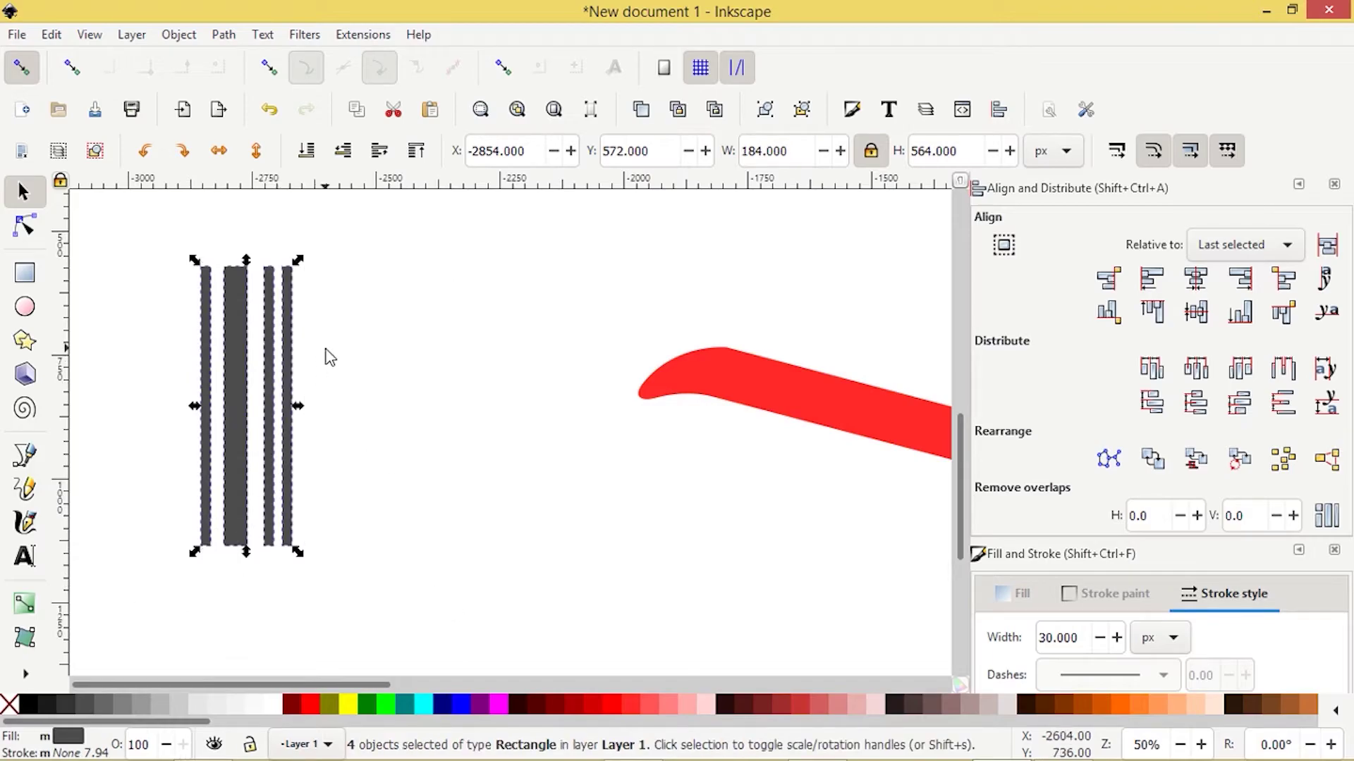
{"action": "left_click_drag", "start_coordinate": [173, 293], "coordinate": [390, 566]}
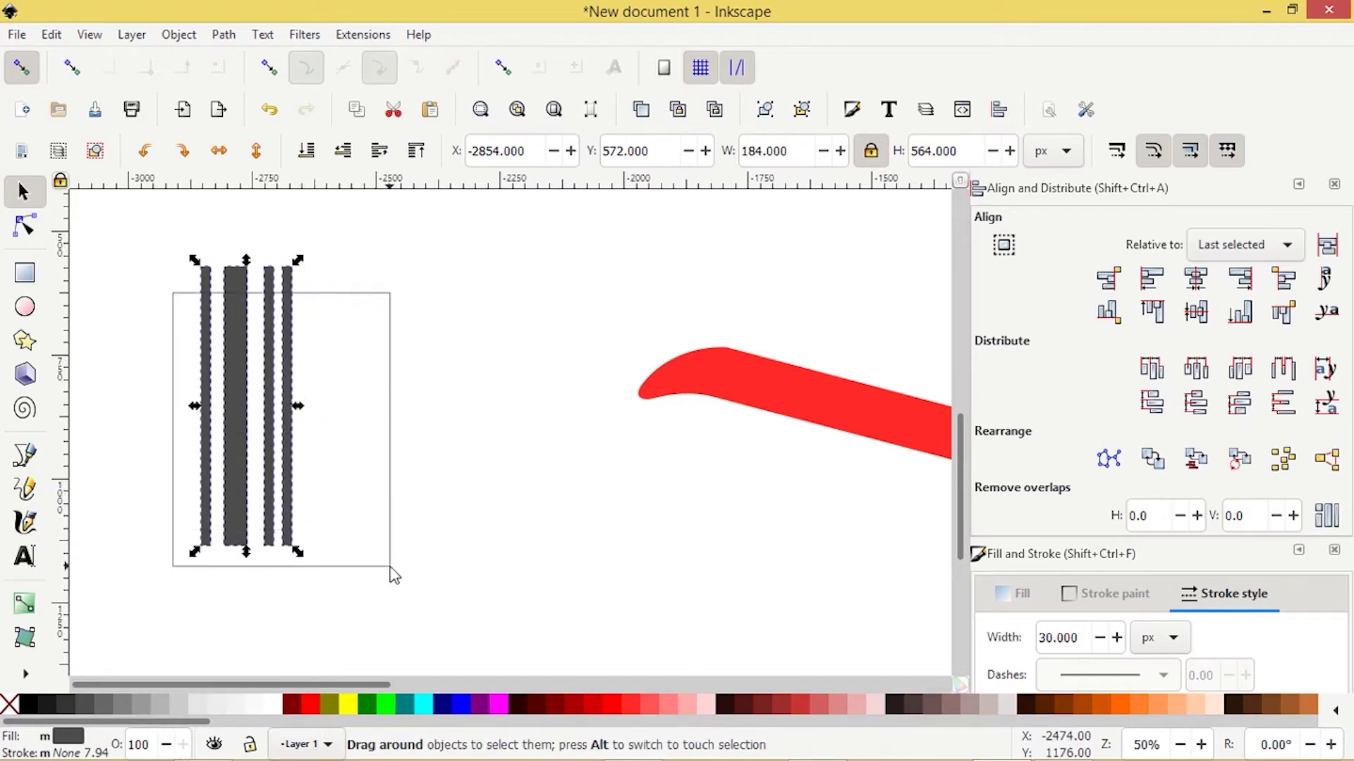
{"action": "left_click", "coordinate": [113, 320]}
{"action": "left_click_drag", "start_coordinate": [142, 241], "coordinate": [399, 564]}
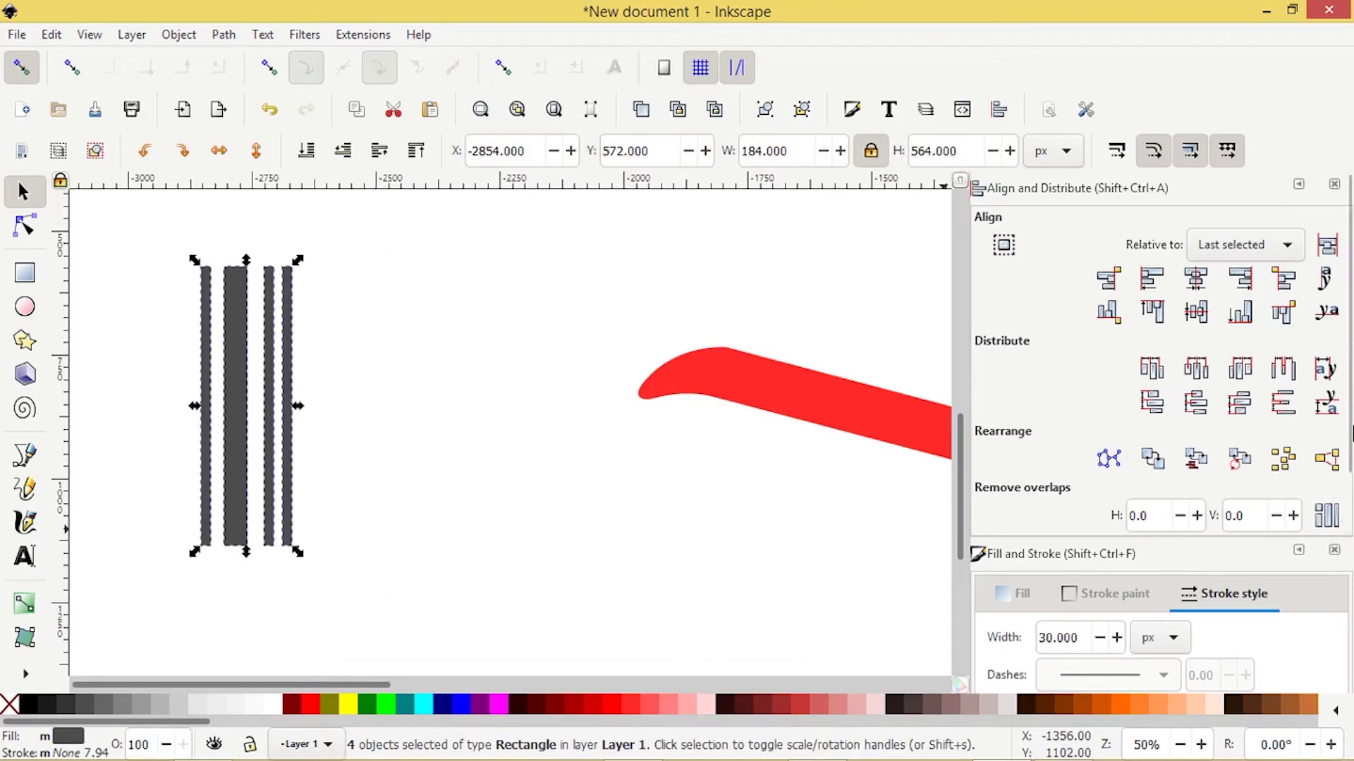
Make the gaps between the four grey bars equal and reselect them all
{"action": "scroll", "coordinate": [1350, 433], "scroll_direction": "down", "scroll_amount": 1}
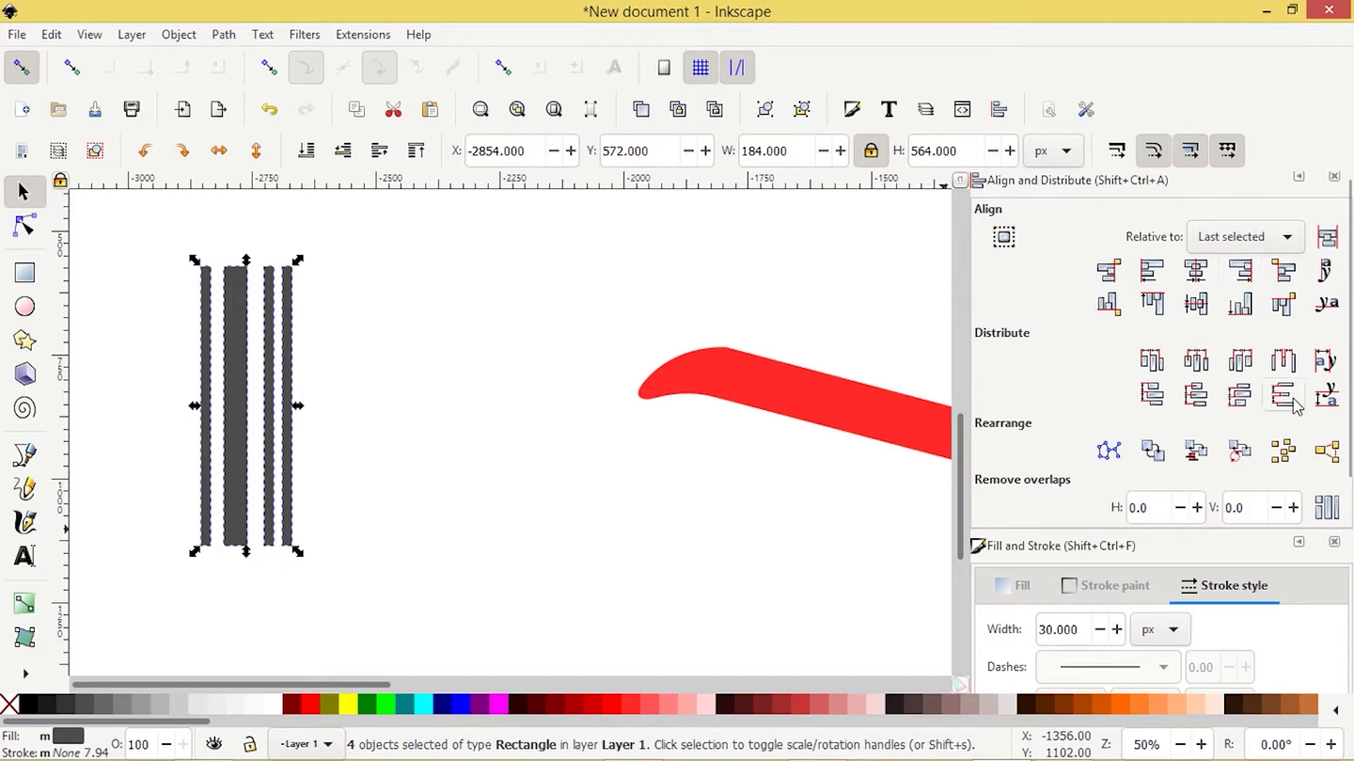
{"action": "left_click", "coordinate": [1282, 361]}
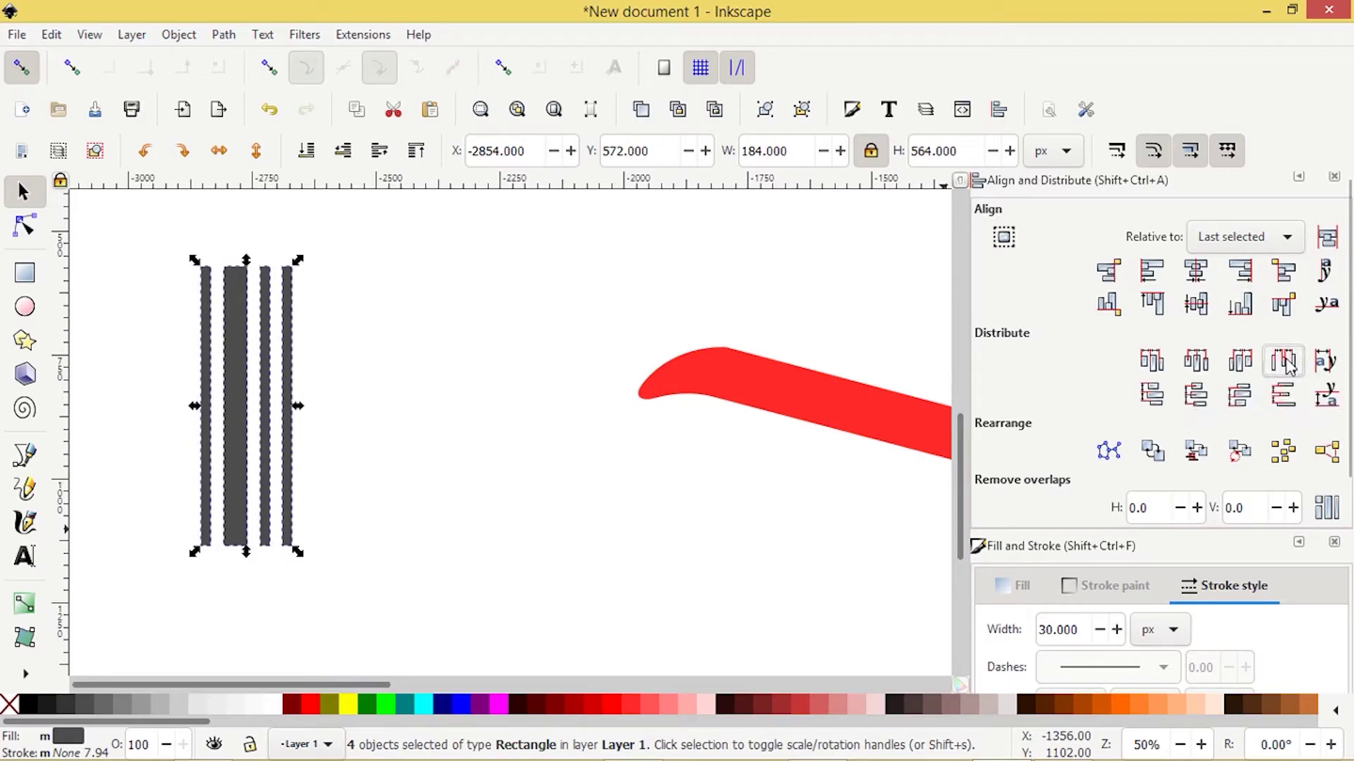
{"action": "left_click_drag", "start_coordinate": [143, 247], "coordinate": [424, 580]}
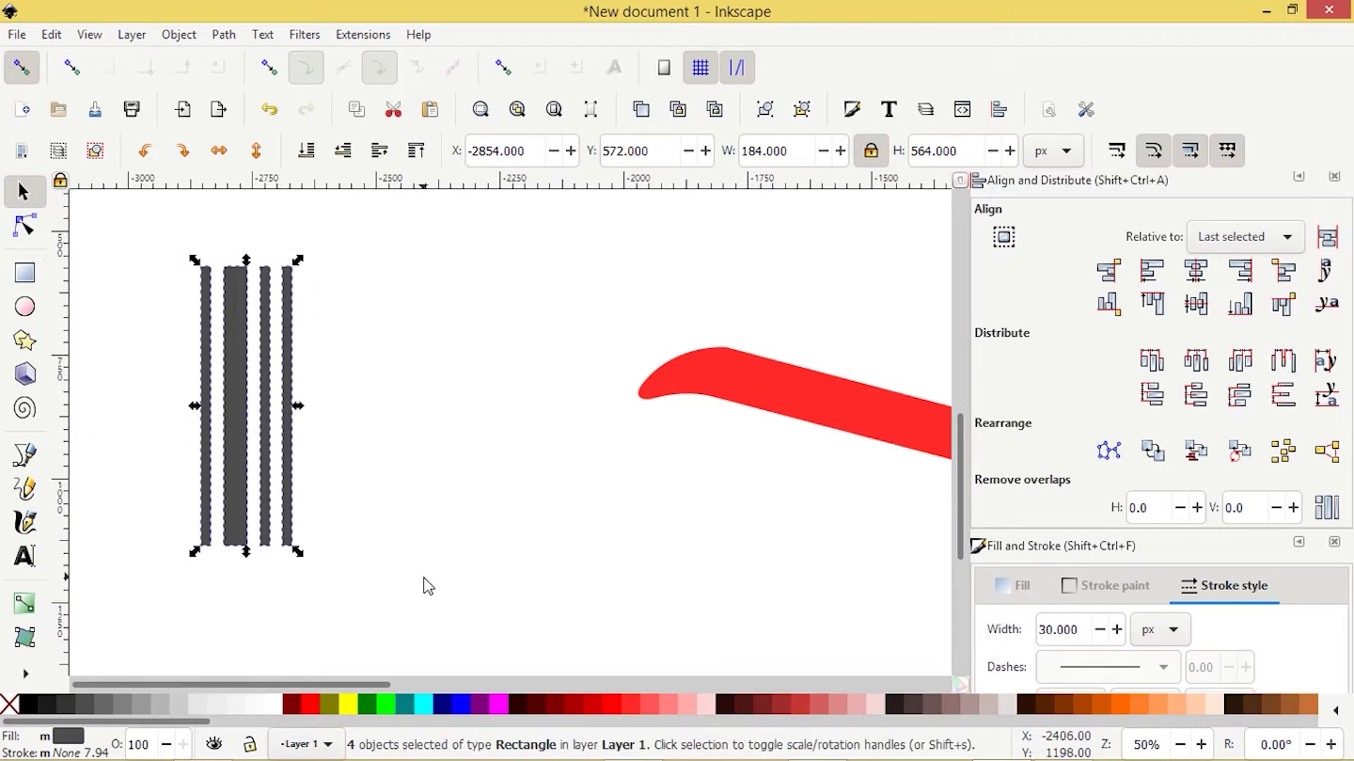
Convert the four bars to paths and union them into one 16-node path
{"action": "left_click", "coordinate": [224, 36]}
{"action": "left_click", "coordinate": [252, 61]}
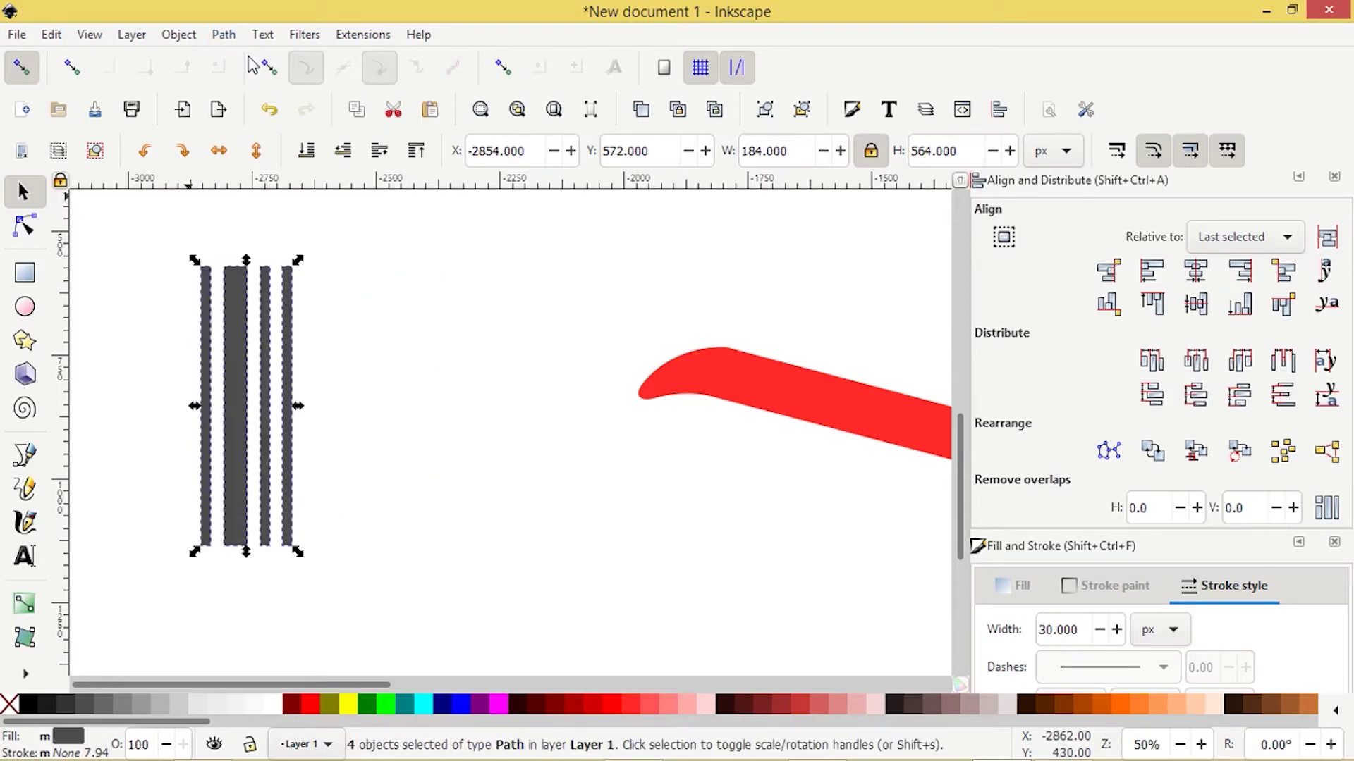
{"action": "left_click", "coordinate": [224, 35]}
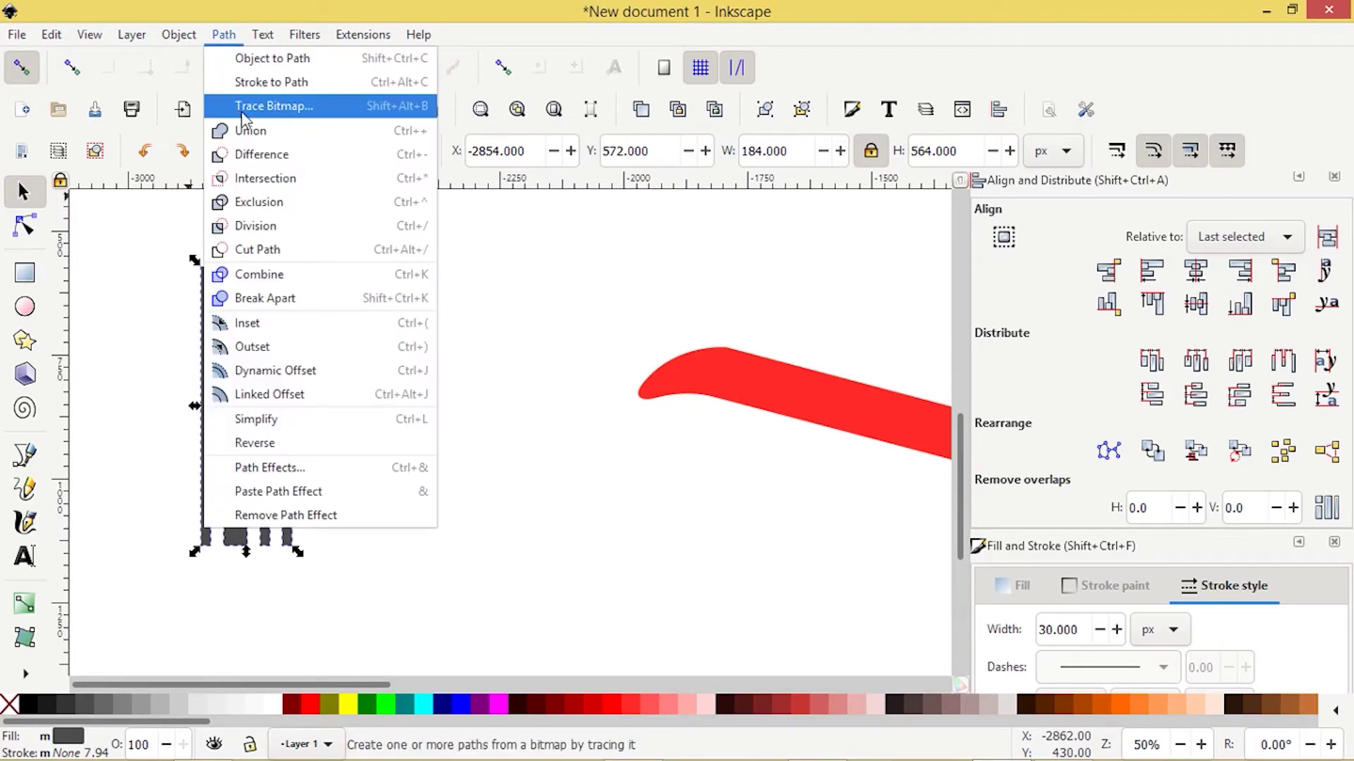
{"action": "left_click", "coordinate": [255, 132]}
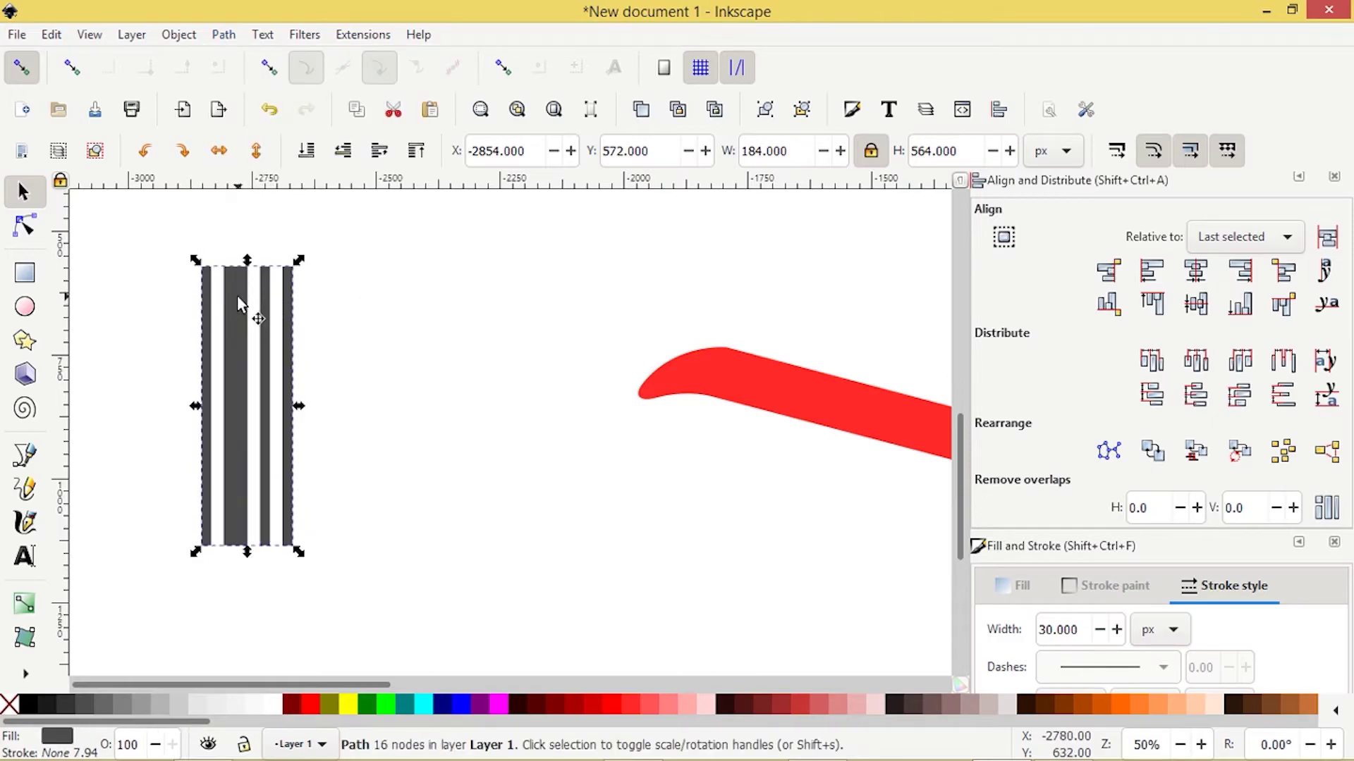
{"action": "scroll", "coordinate": [375, 447], "scroll_direction": "down", "scroll_amount": 2}
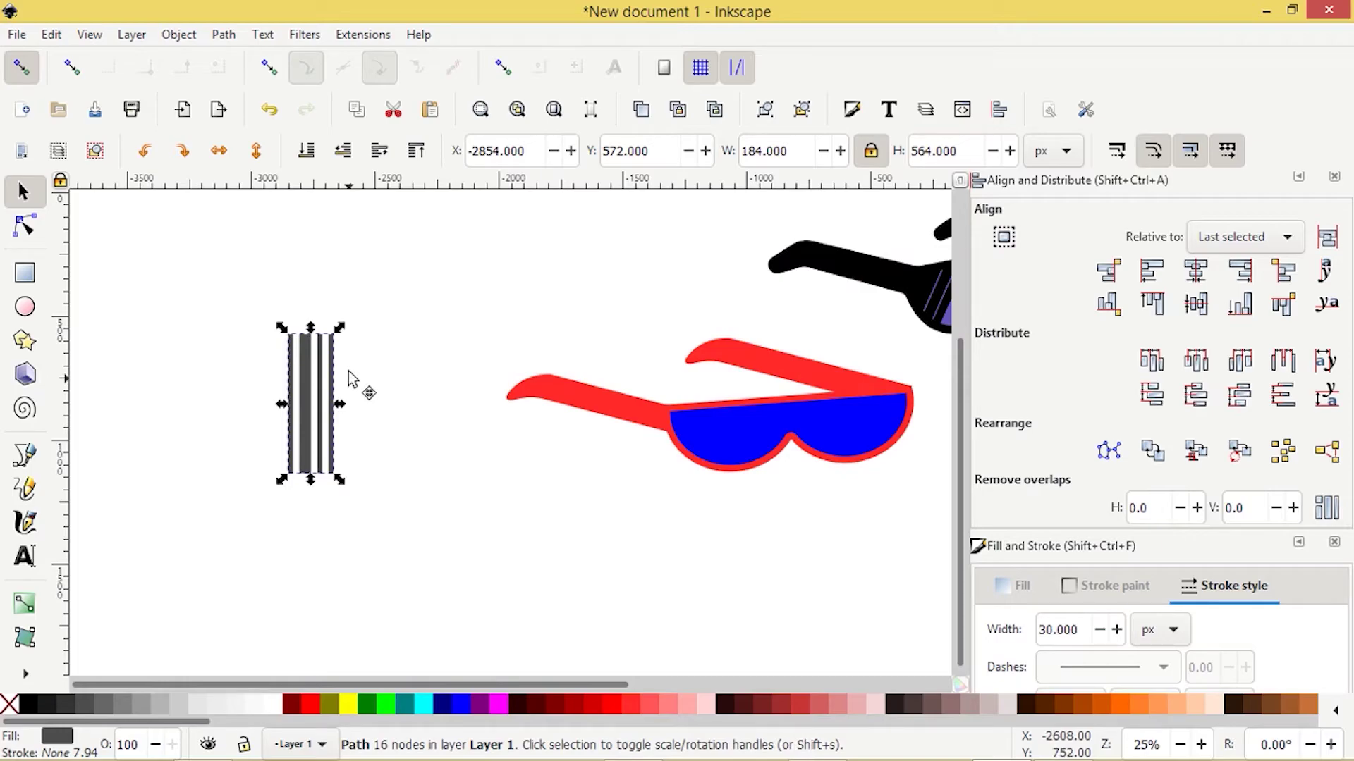
Rotate the grey stripe path about 30 degrees and lay it across the left blue lens
{"action": "left_click", "coordinate": [333, 350]}
{"action": "left_click_drag", "start_coordinate": [337, 329], "coordinate": [753, 399]}
{"action": "key", "text": "space"}
{"action": "left_click_drag", "start_coordinate": [774, 603], "coordinate": [613, 611]}
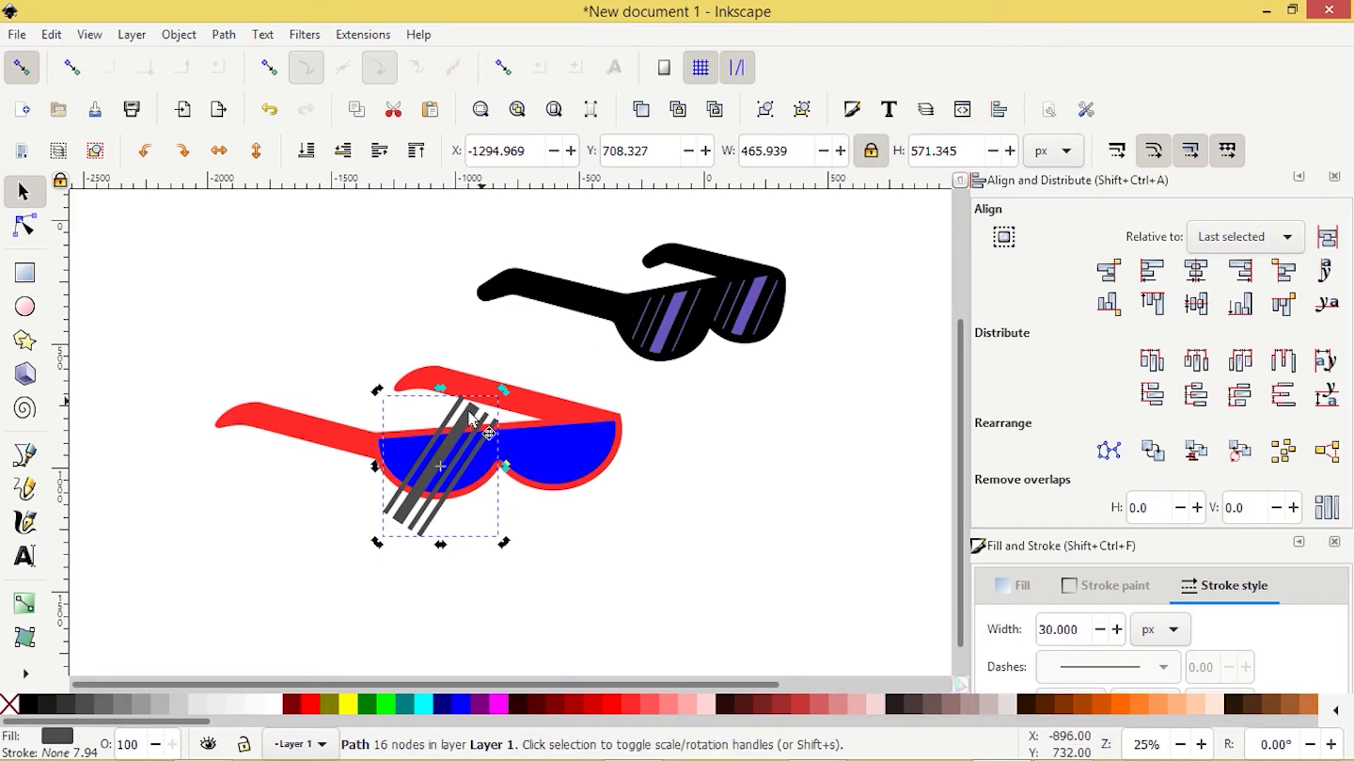
{"action": "scroll", "coordinate": [469, 456], "scroll_direction": "up", "scroll_amount": 1}
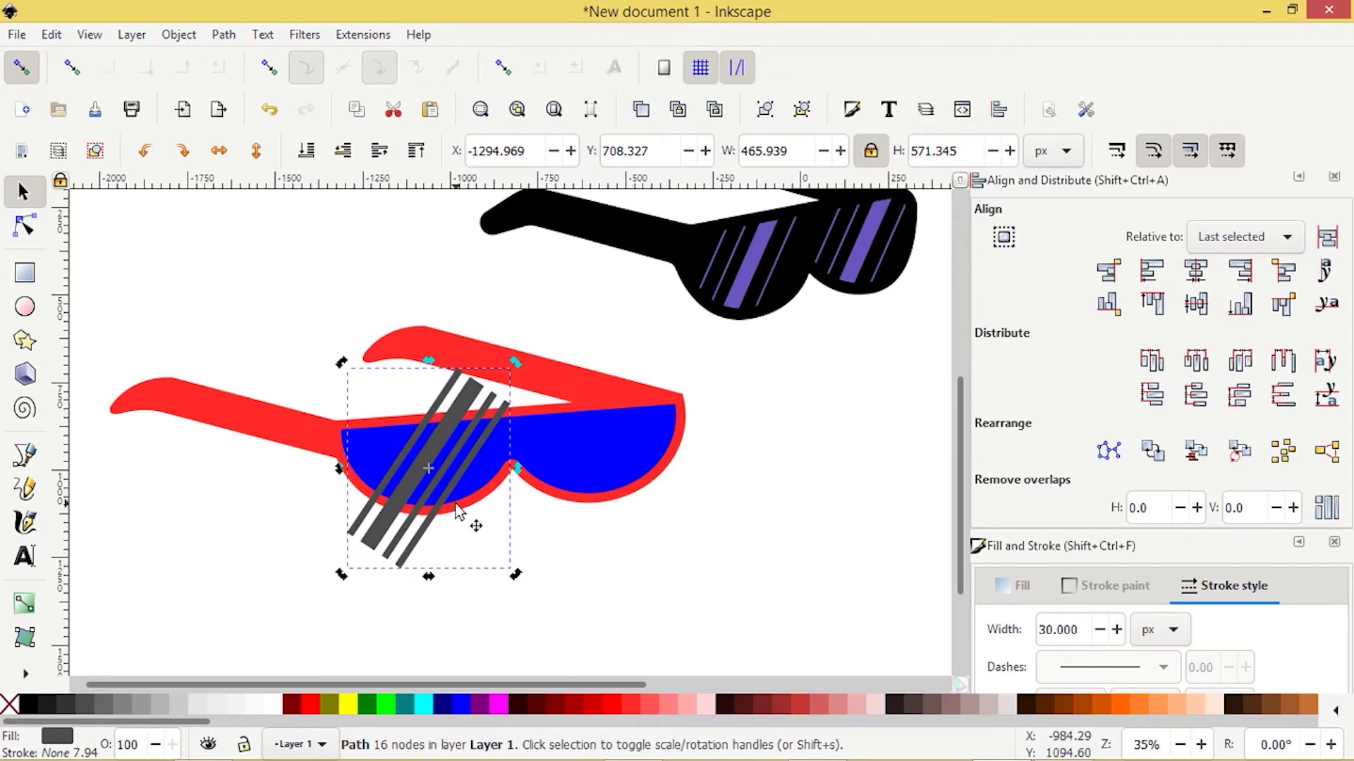
Place a copy of the stripes over the right lens, nudged slightly upward
{"action": "key", "text": "ctrl"}
{"action": "key", "text": "ctrl"}
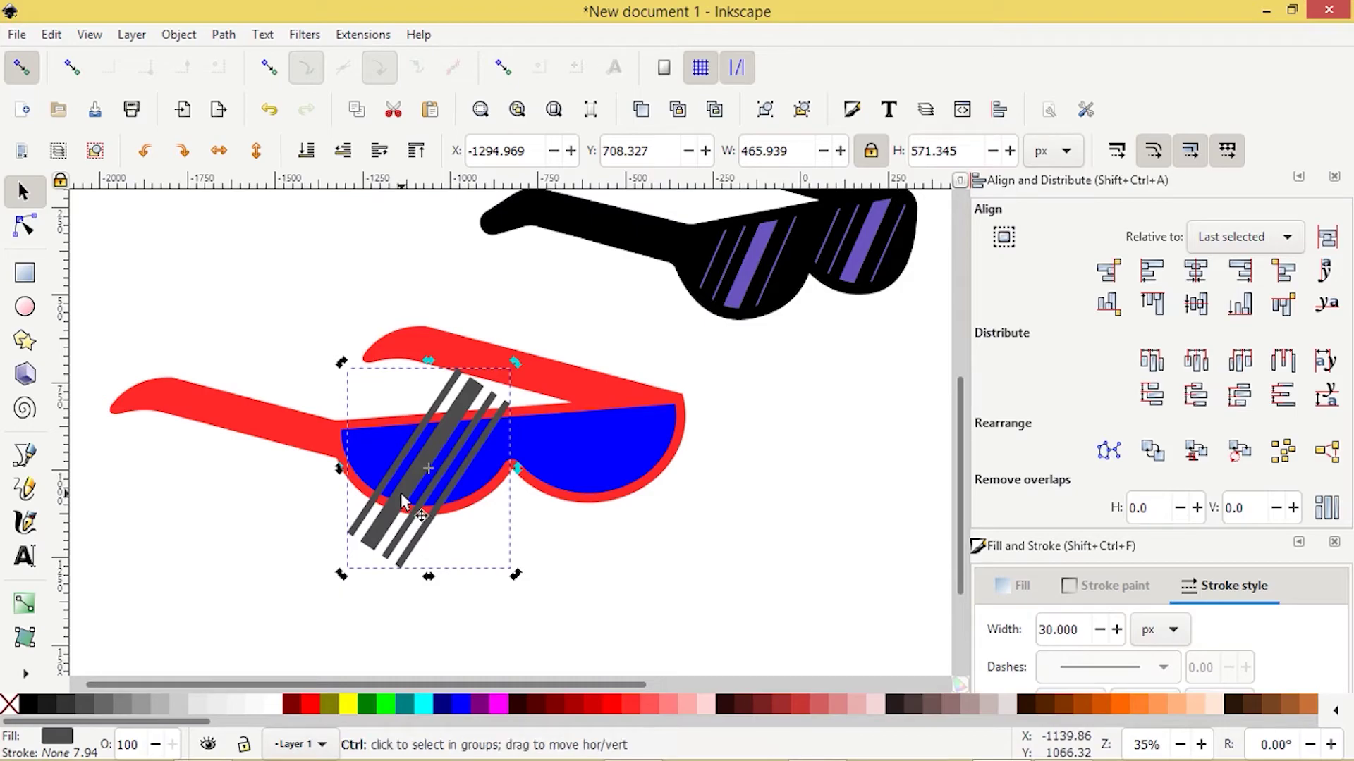
{"action": "left_click_drag", "start_coordinate": [401, 492], "coordinate": [552, 486]}
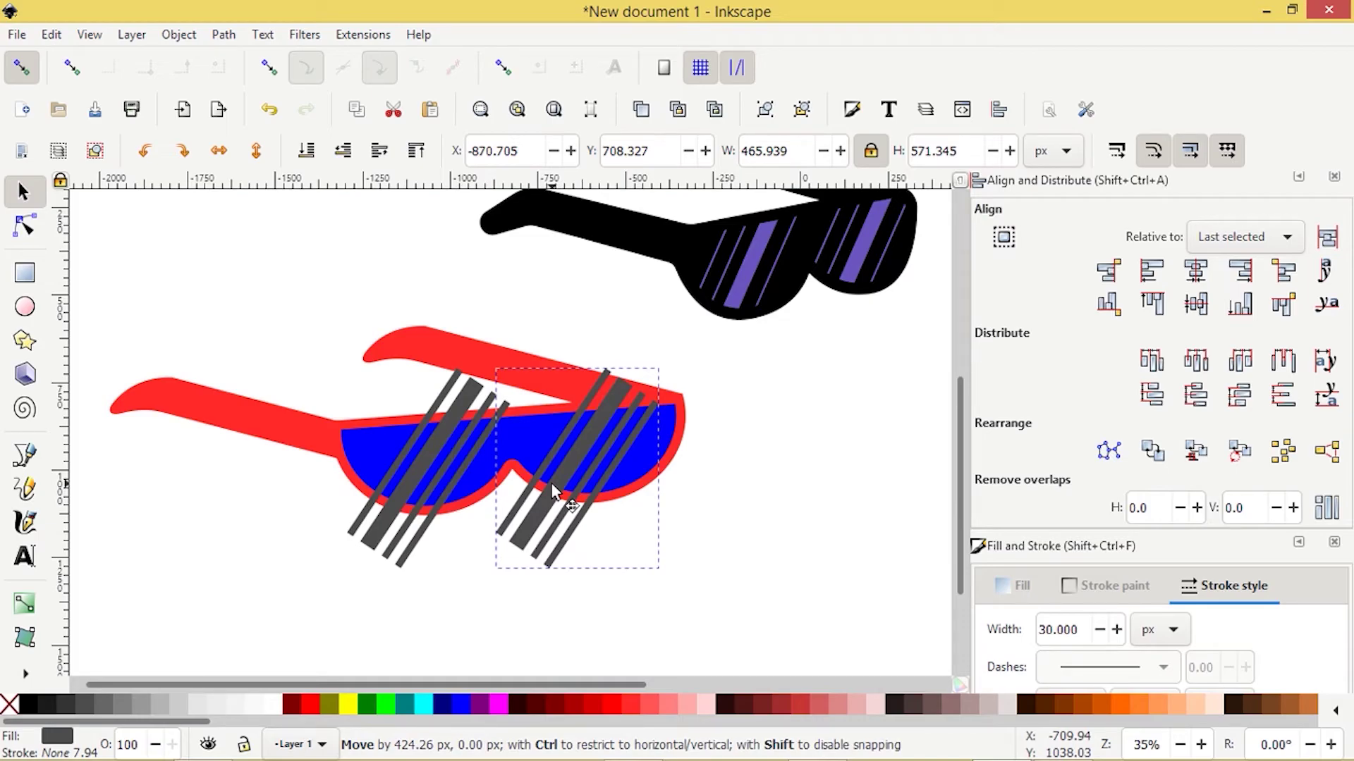
{"action": "left_click_drag", "start_coordinate": [552, 484], "coordinate": [551, 484]}
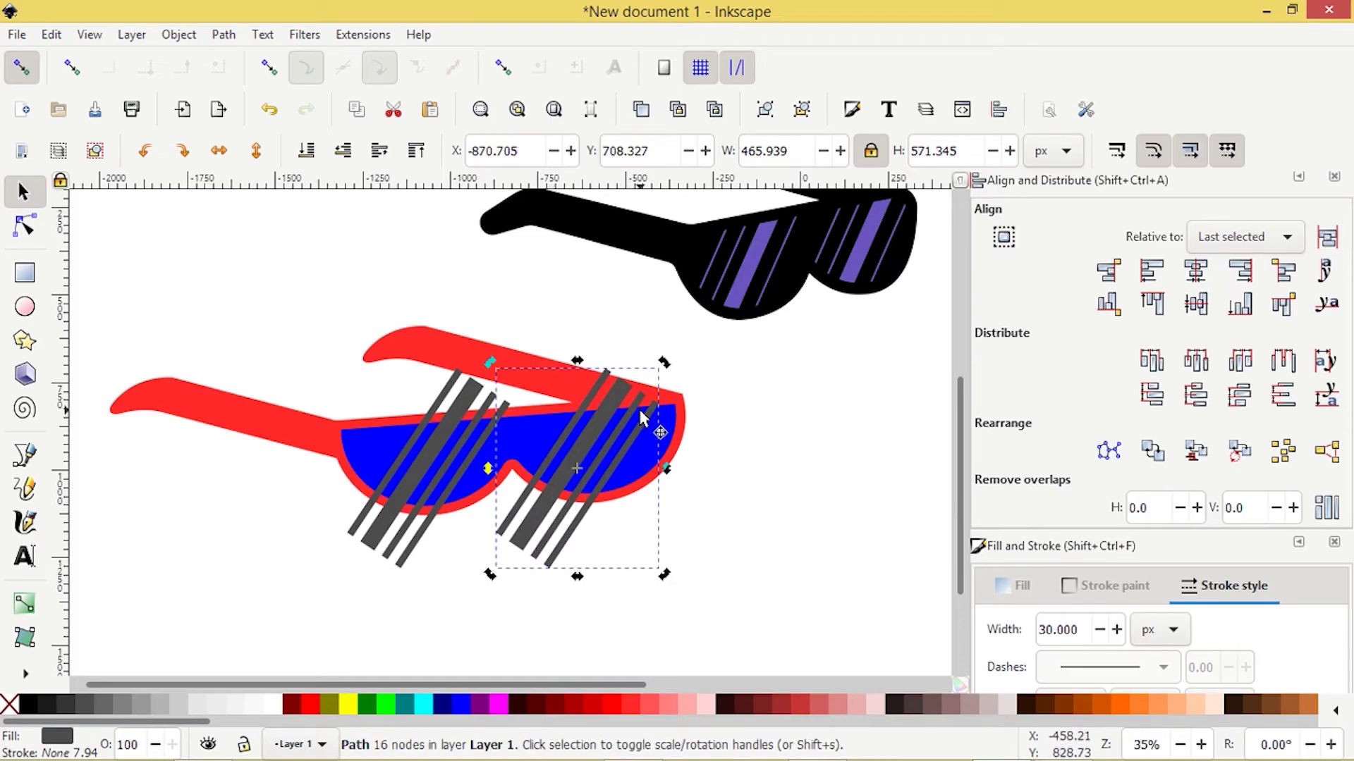
{"action": "key", "text": "Up"}
{"action": "key", "text": "Up"}
{"action": "key", "text": "Up"}
{"action": "key", "text": "Up"}
{"action": "key", "text": "Up"}
{"action": "key", "text": "Up"}
{"action": "key", "text": "Up"}
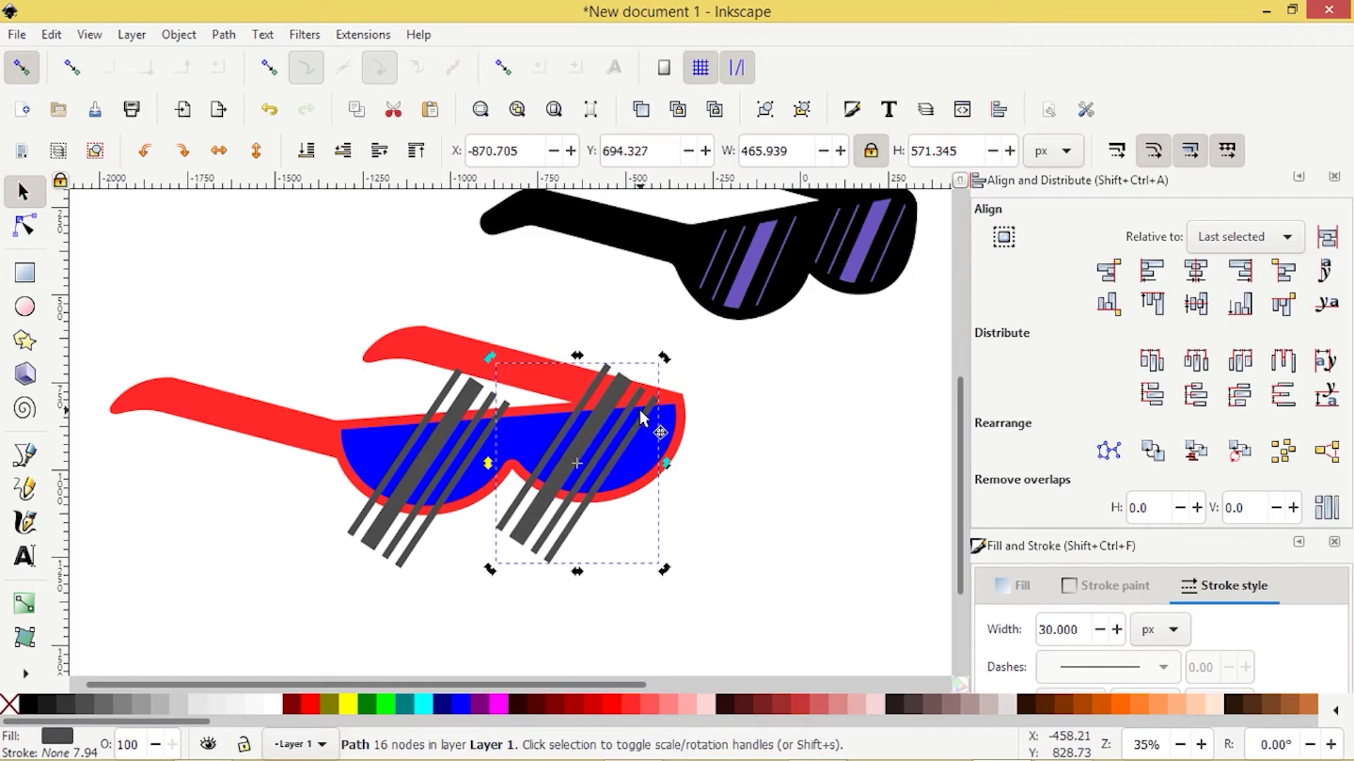
{"action": "key", "text": "Up"}
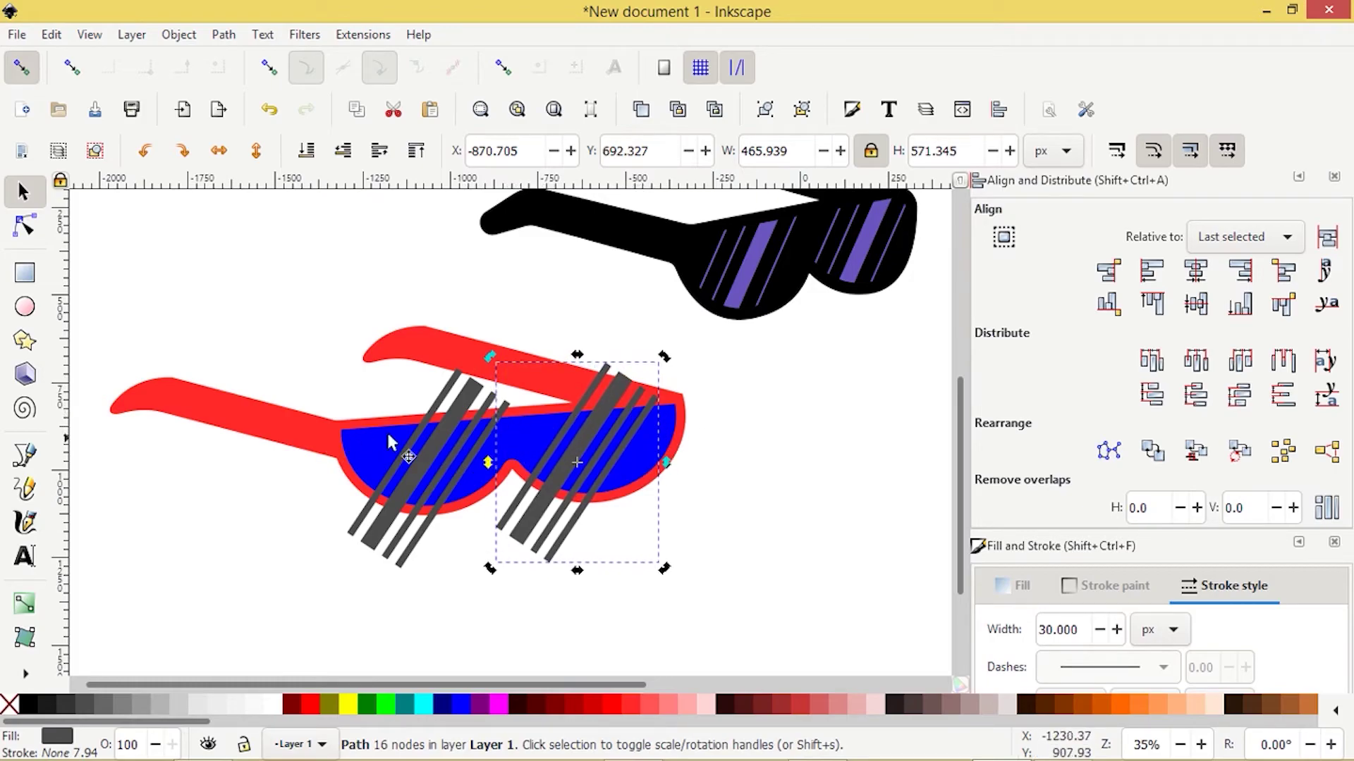
Duplicate the blue lens and raise the copy above the stripes
{"action": "left_click", "coordinate": [756, 513]}
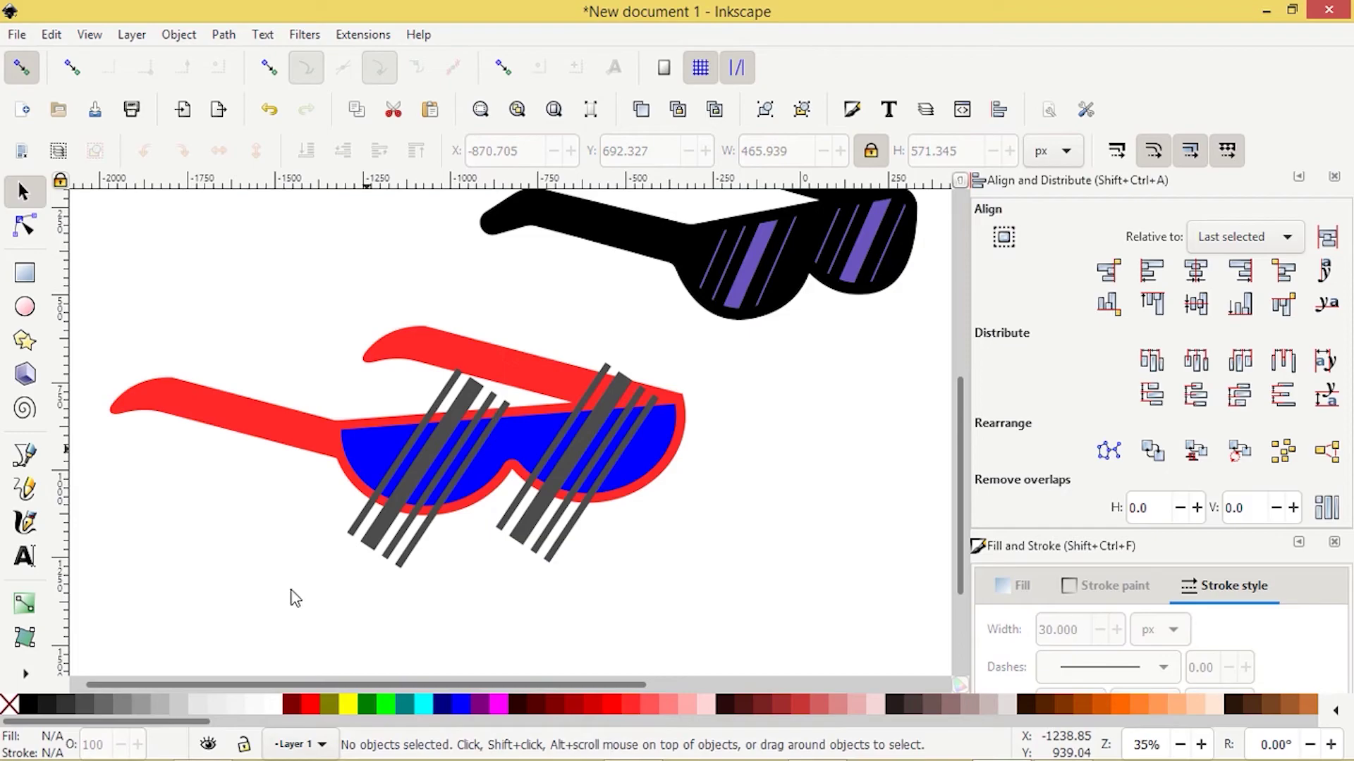
{"action": "key", "text": "Tab"}
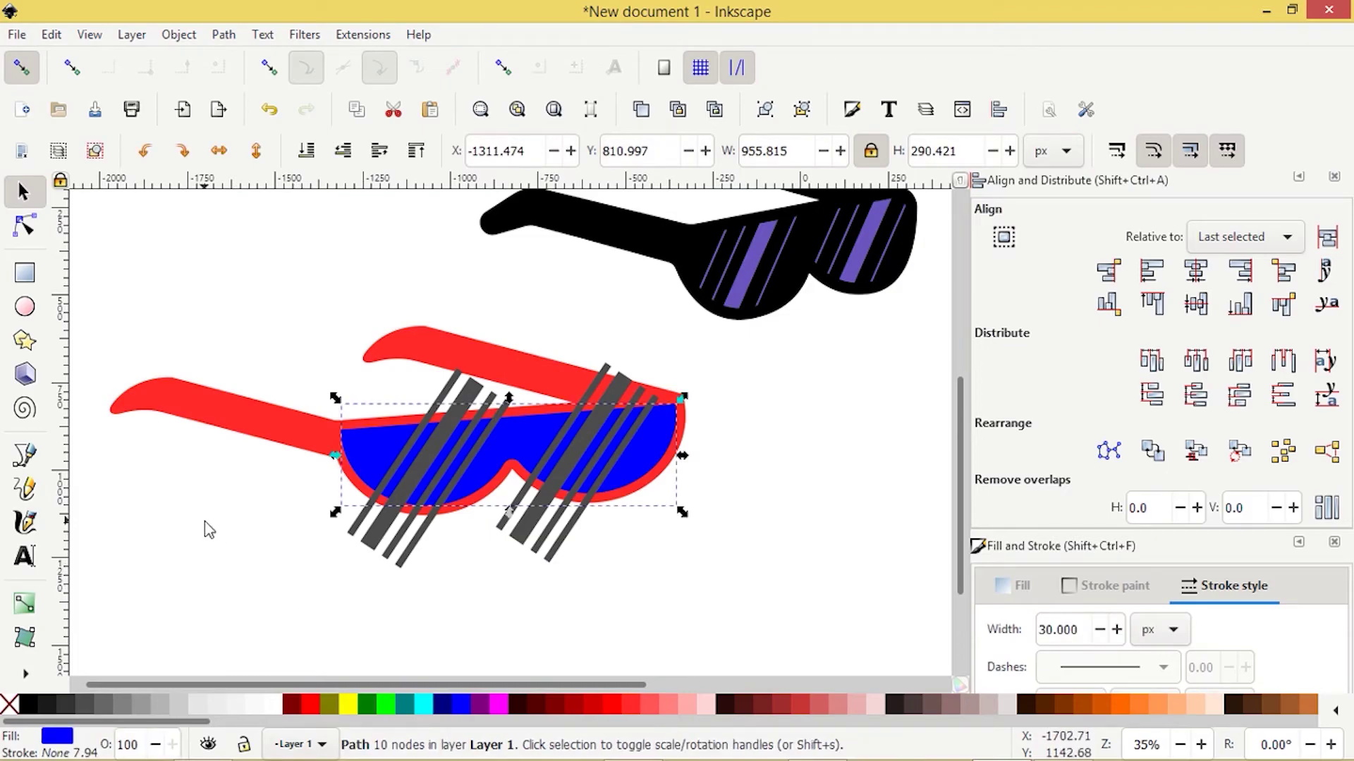
{"action": "key", "text": "ctrl"}
{"action": "key", "text": "Home"}
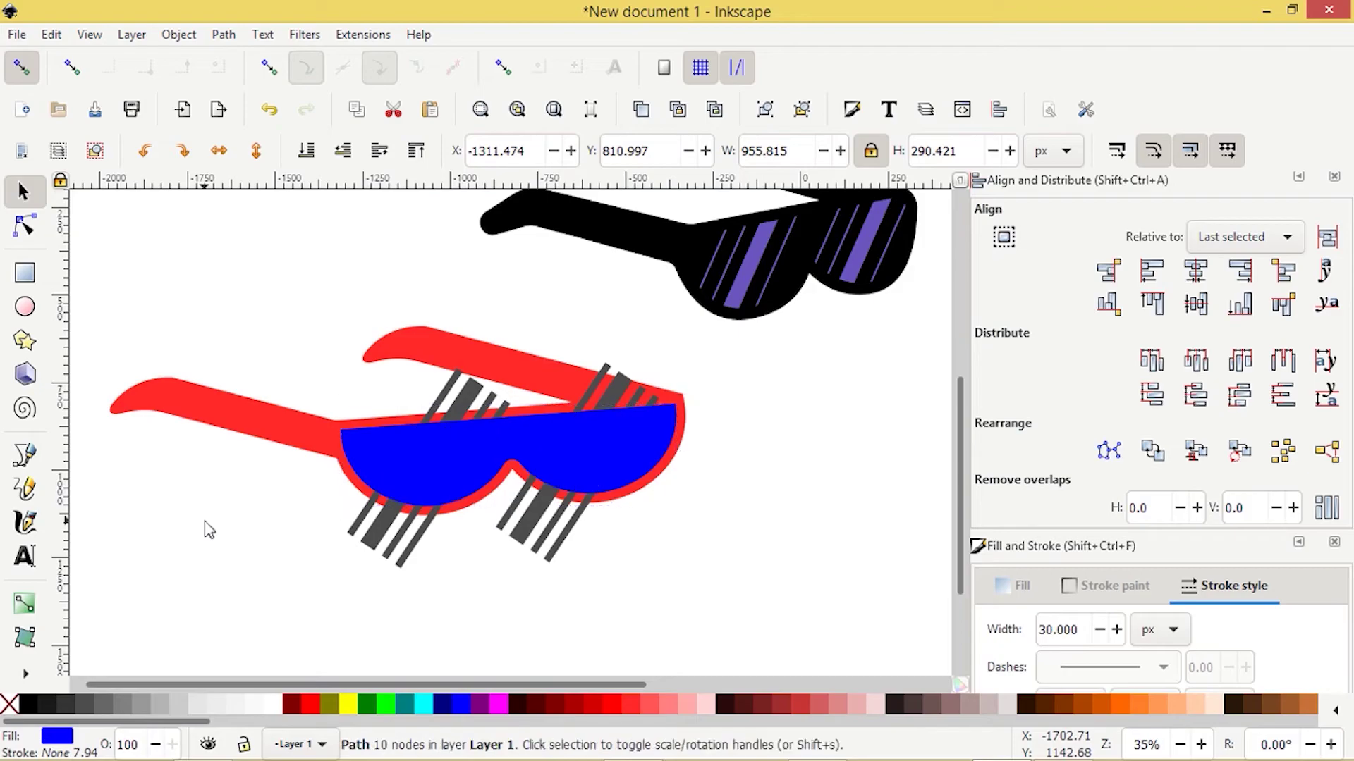
{"action": "left_click", "coordinate": [530, 609]}
Union both stripe sets, then intersect them with the lens copy to trim them
{"action": "key", "text": "Tab"}
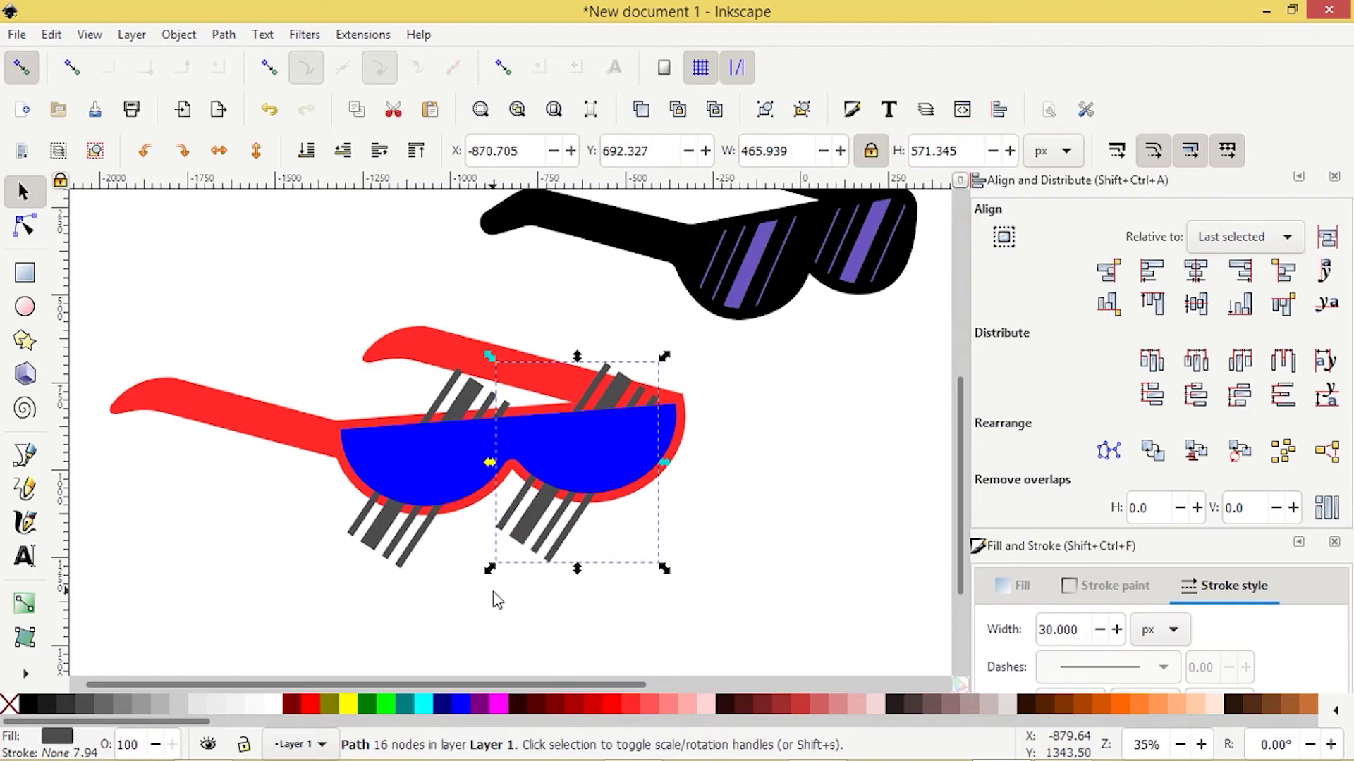
{"action": "left_click", "coordinate": [374, 554], "text": "shift"}
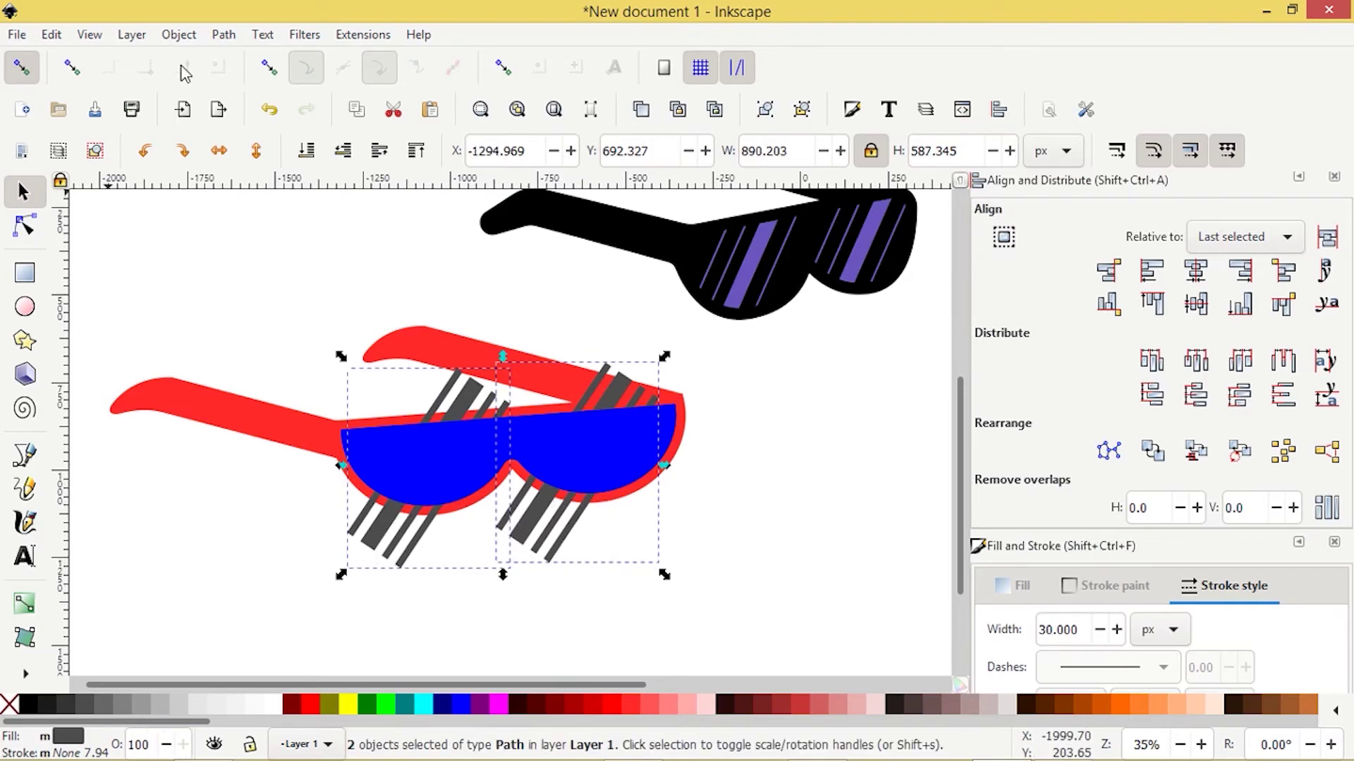
{"action": "left_click", "coordinate": [224, 35]}
{"action": "left_click", "coordinate": [252, 133]}
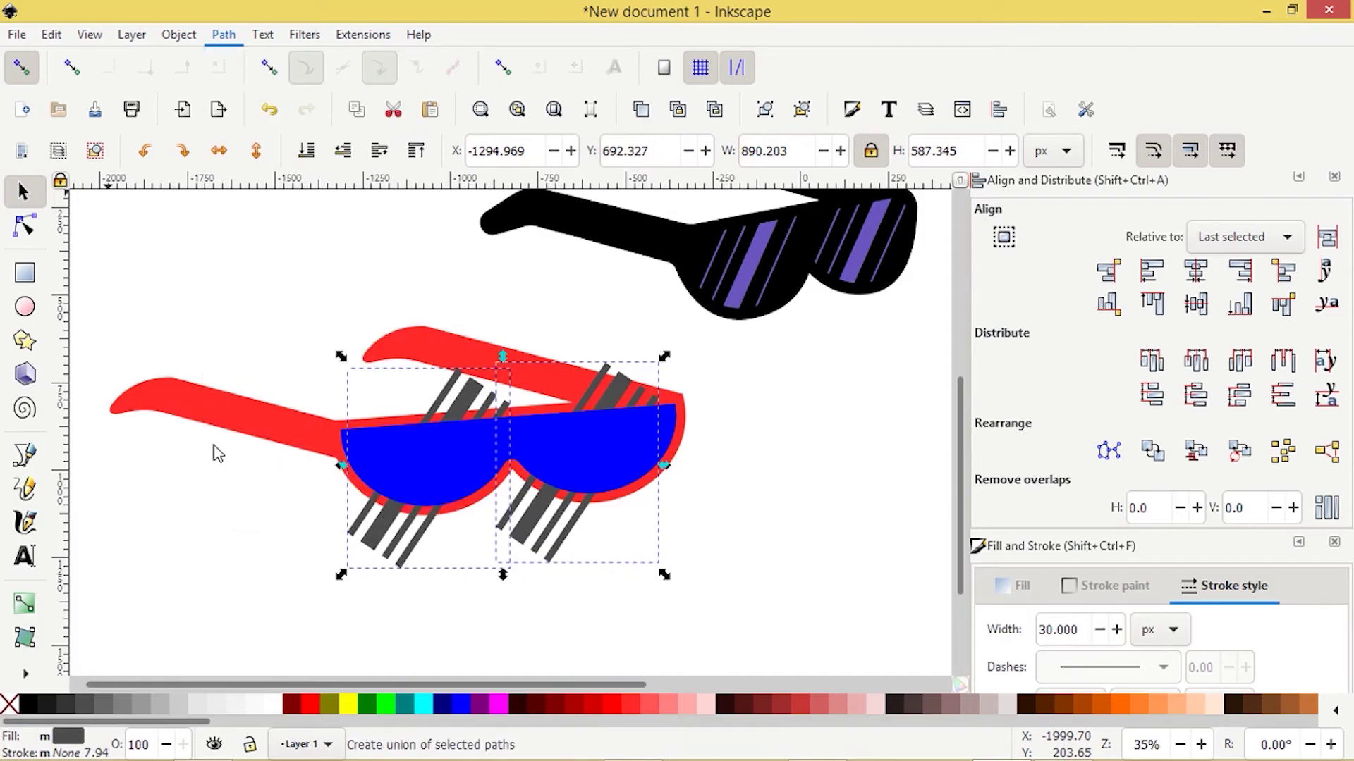
{"action": "left_click", "coordinate": [413, 451], "text": "shift"}
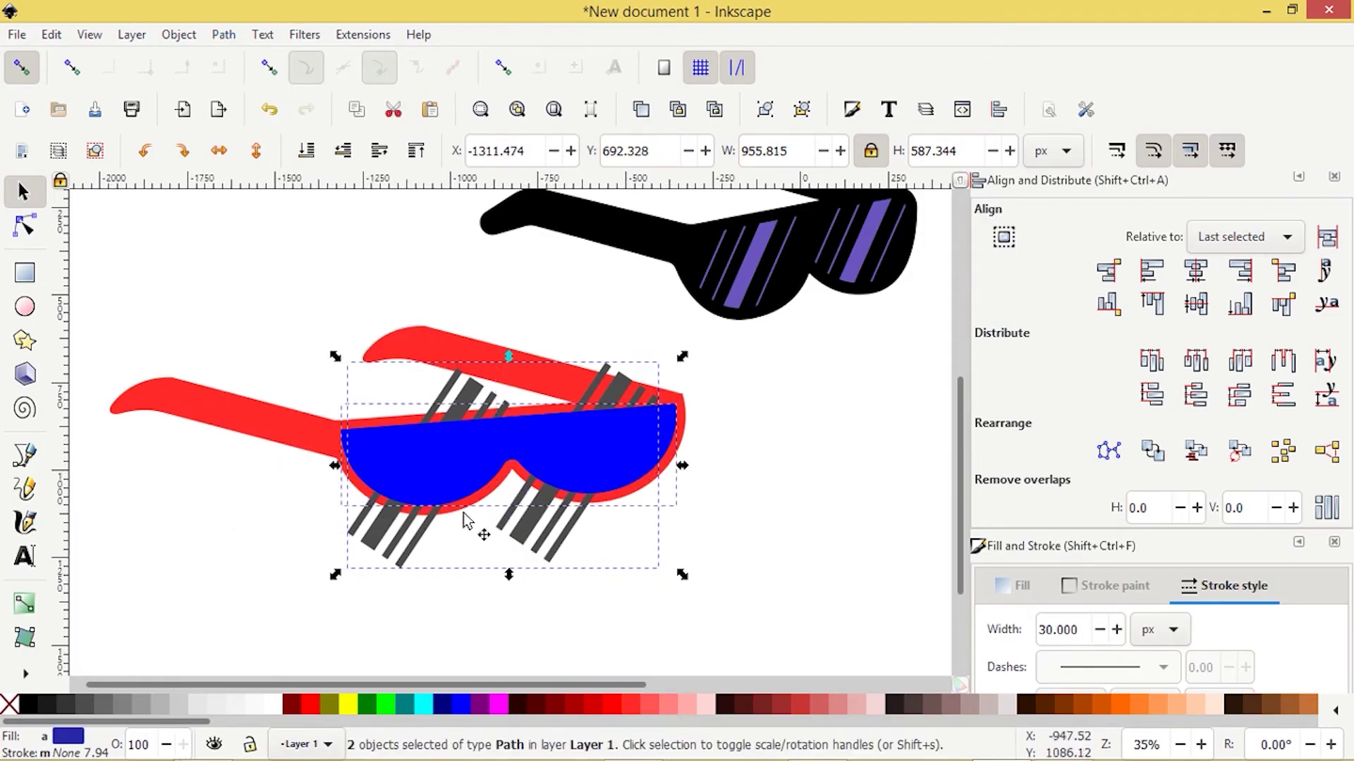
{"action": "left_click", "coordinate": [217, 37]}
{"action": "left_click", "coordinate": [264, 180]}
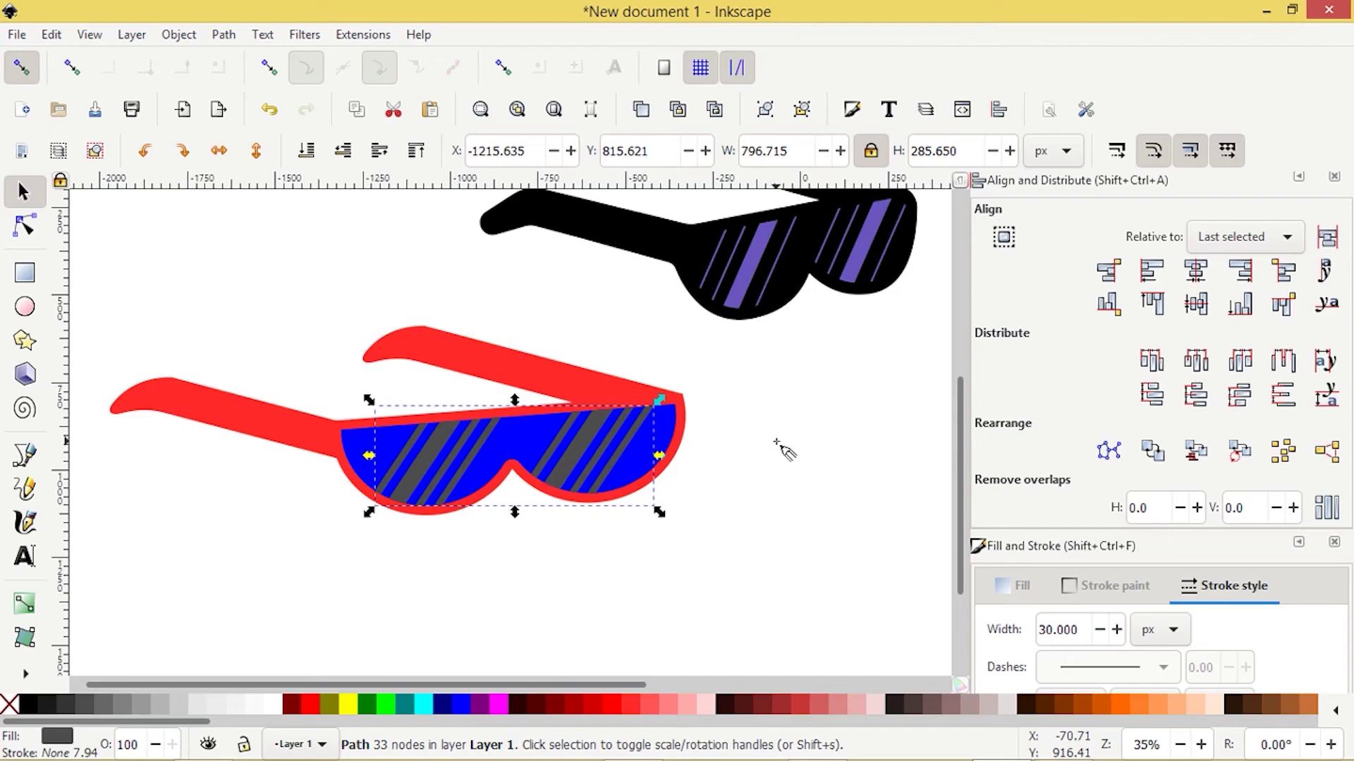
Give the lens stripes the purple from the finished sunglasses using the Dropper
{"action": "key", "text": "F6"}
{"action": "key", "text": "F7"}
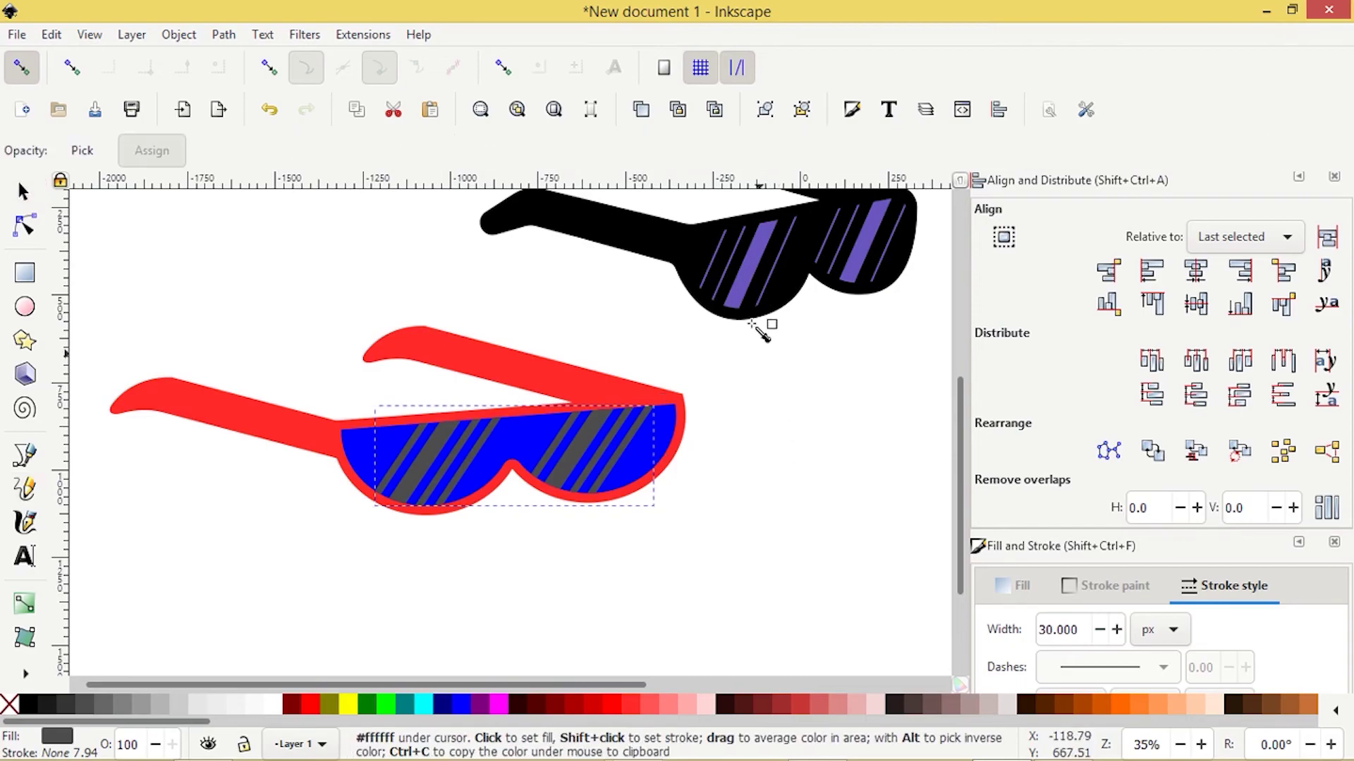
{"action": "left_click", "coordinate": [742, 288]}
{"action": "key", "text": "F1"}
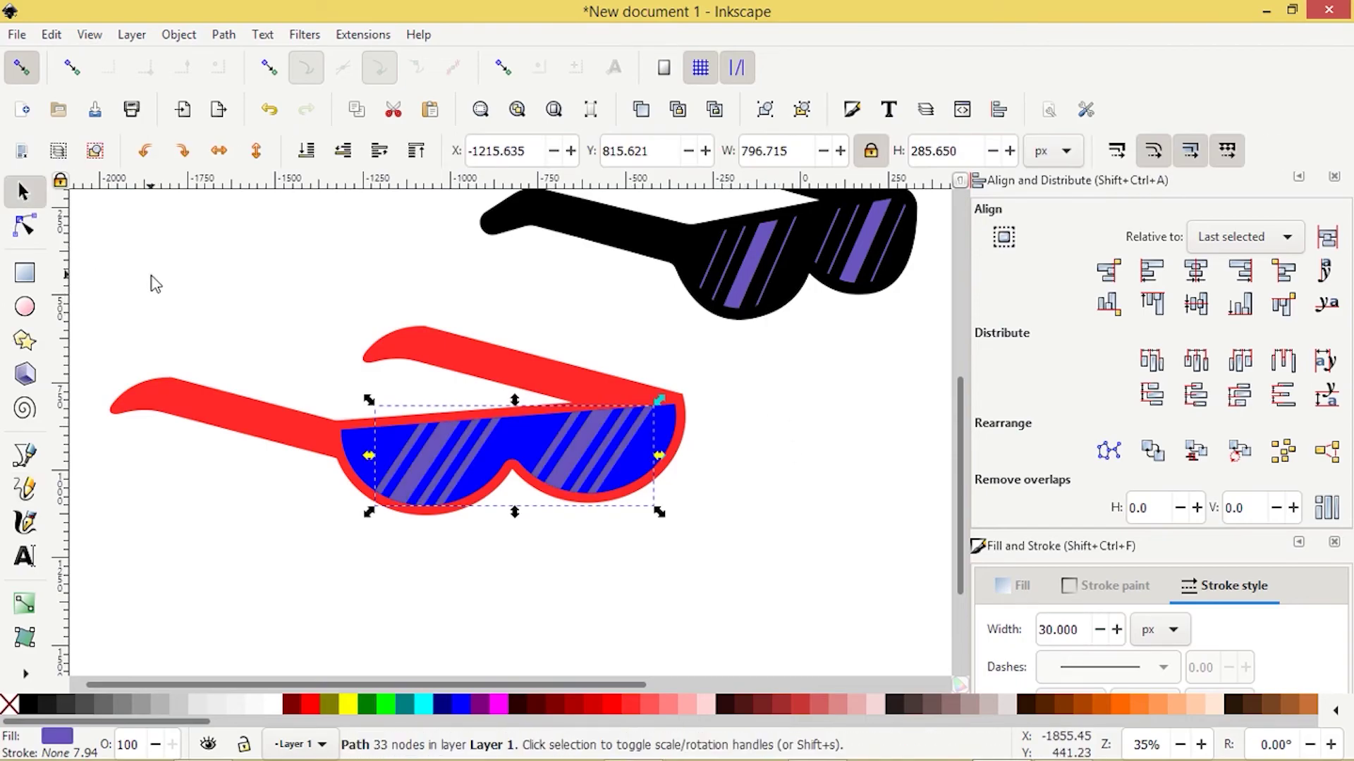
Fill the red frame and both red arms with black
{"action": "left_click", "coordinate": [192, 397]}
{"action": "key", "text": "Tab"}
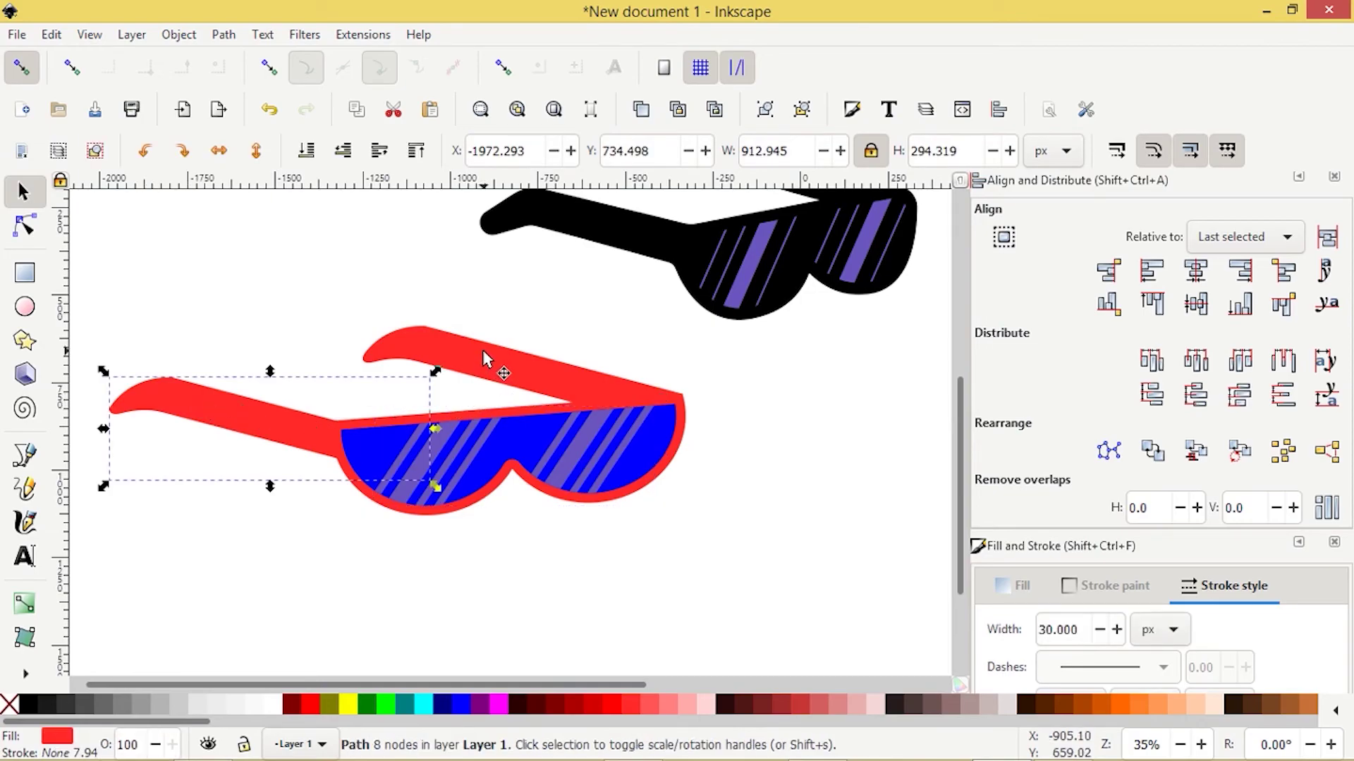
{"action": "left_click", "coordinate": [481, 354], "text": "shift"}
{"action": "left_click", "coordinate": [396, 511], "text": "shift"}
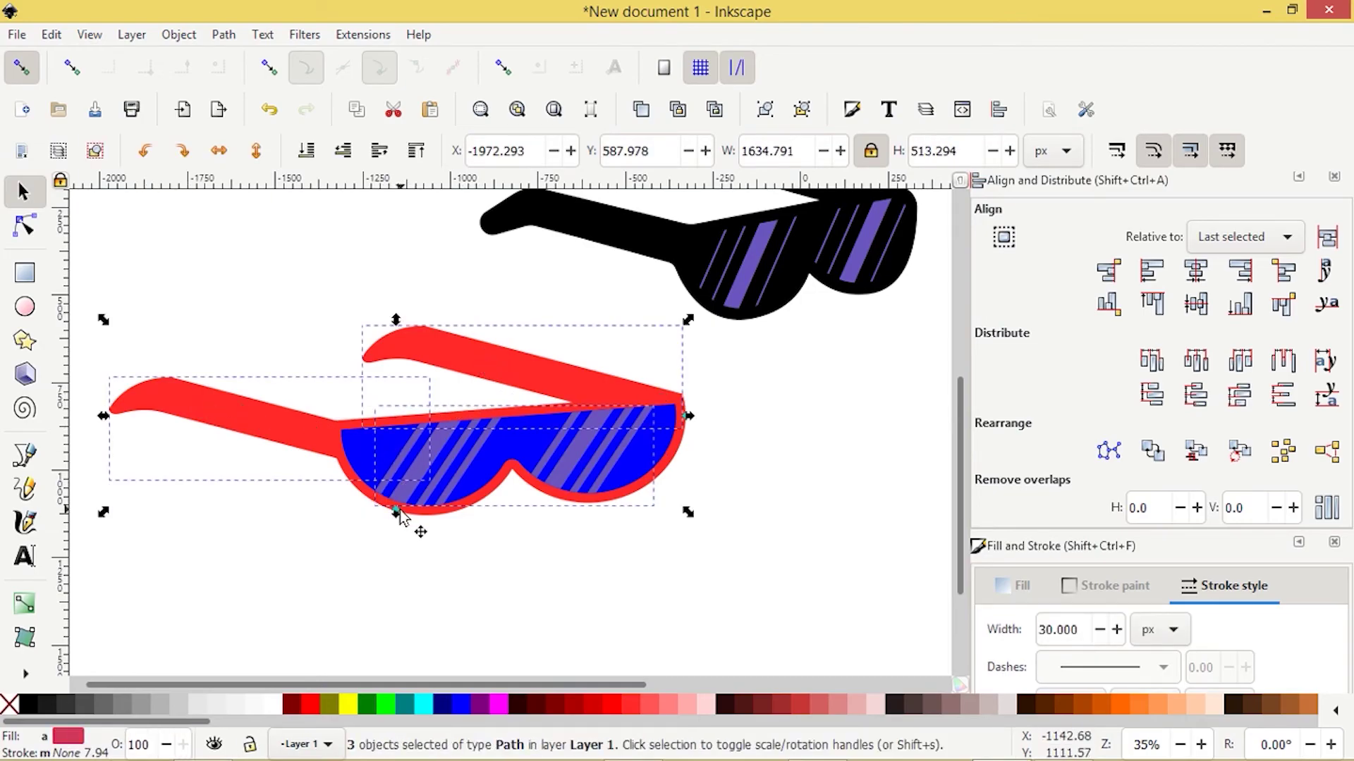
{"action": "left_click", "coordinate": [432, 551]}
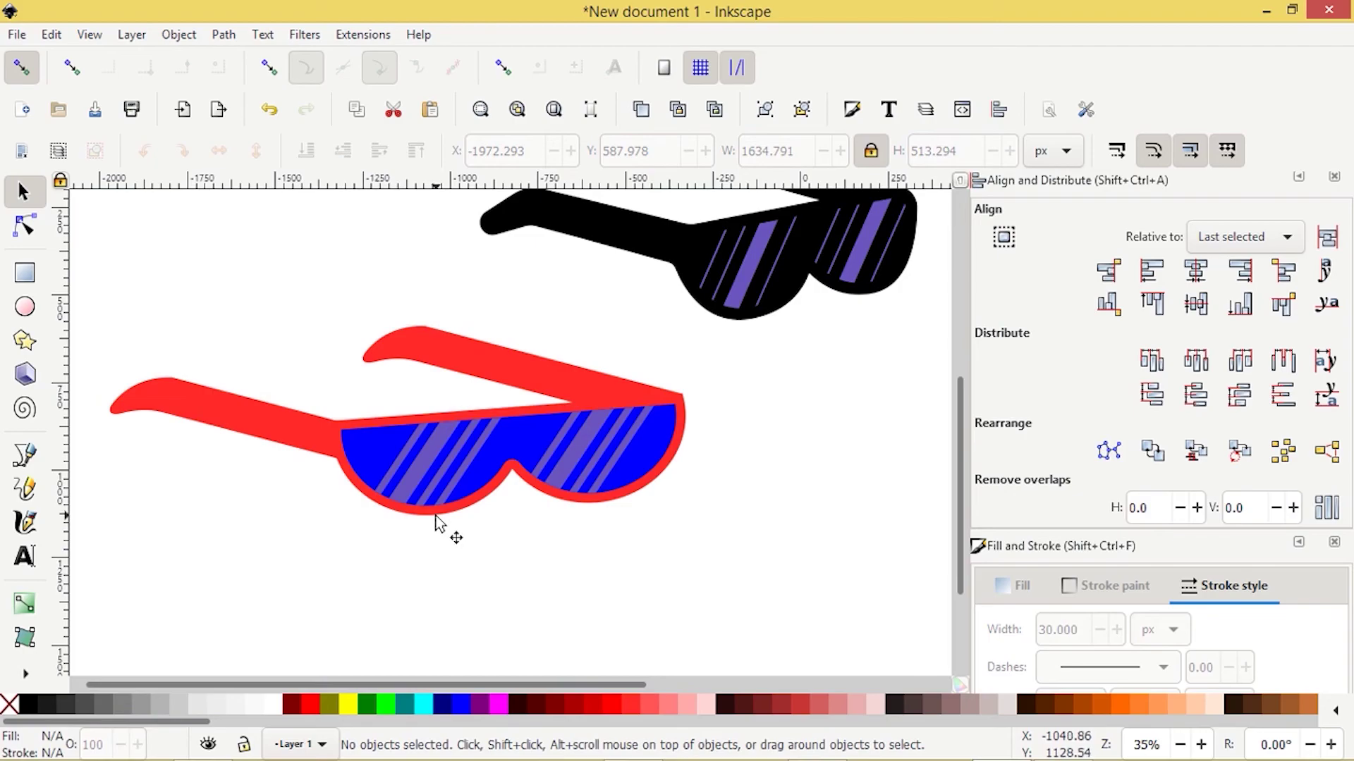
{"action": "left_click", "coordinate": [435, 520]}
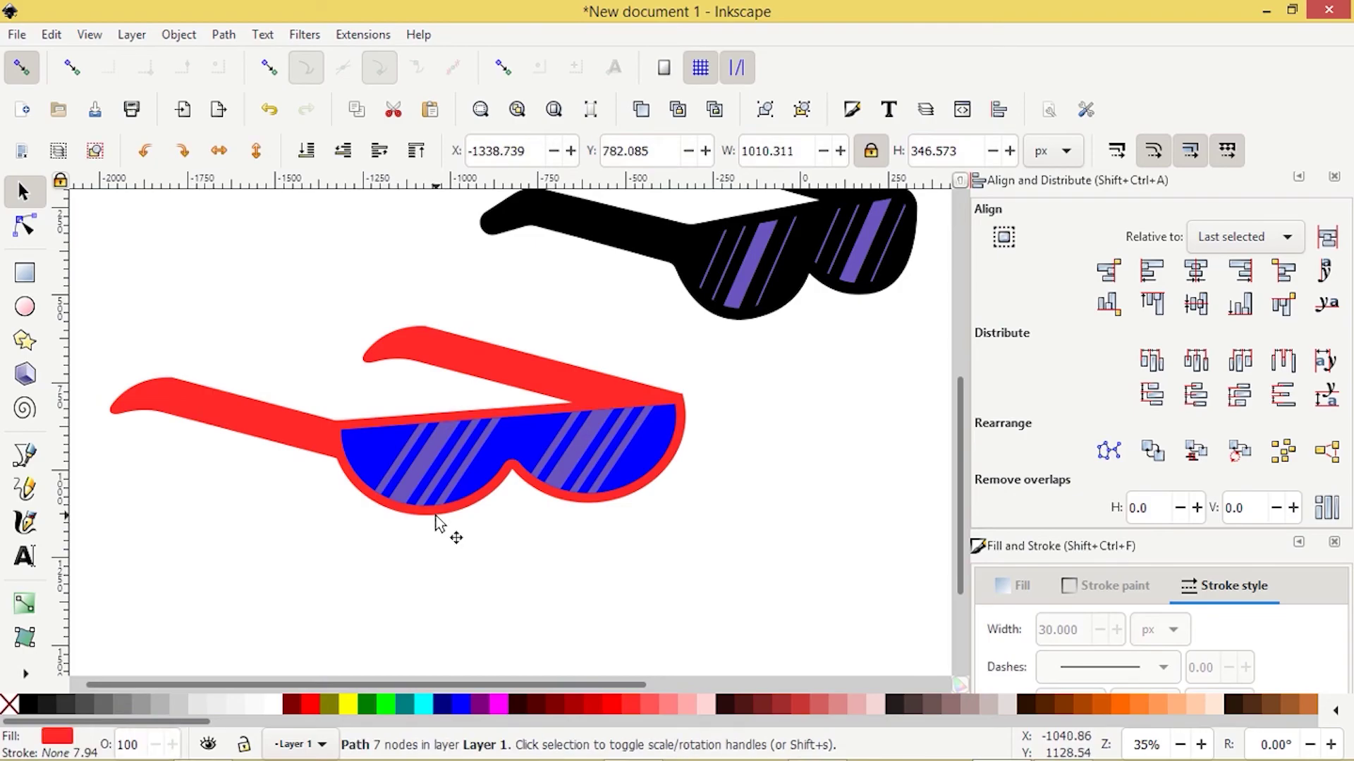
{"action": "left_click", "coordinate": [236, 421], "text": "shift"}
{"action": "left_click", "coordinate": [440, 343], "text": "shift"}
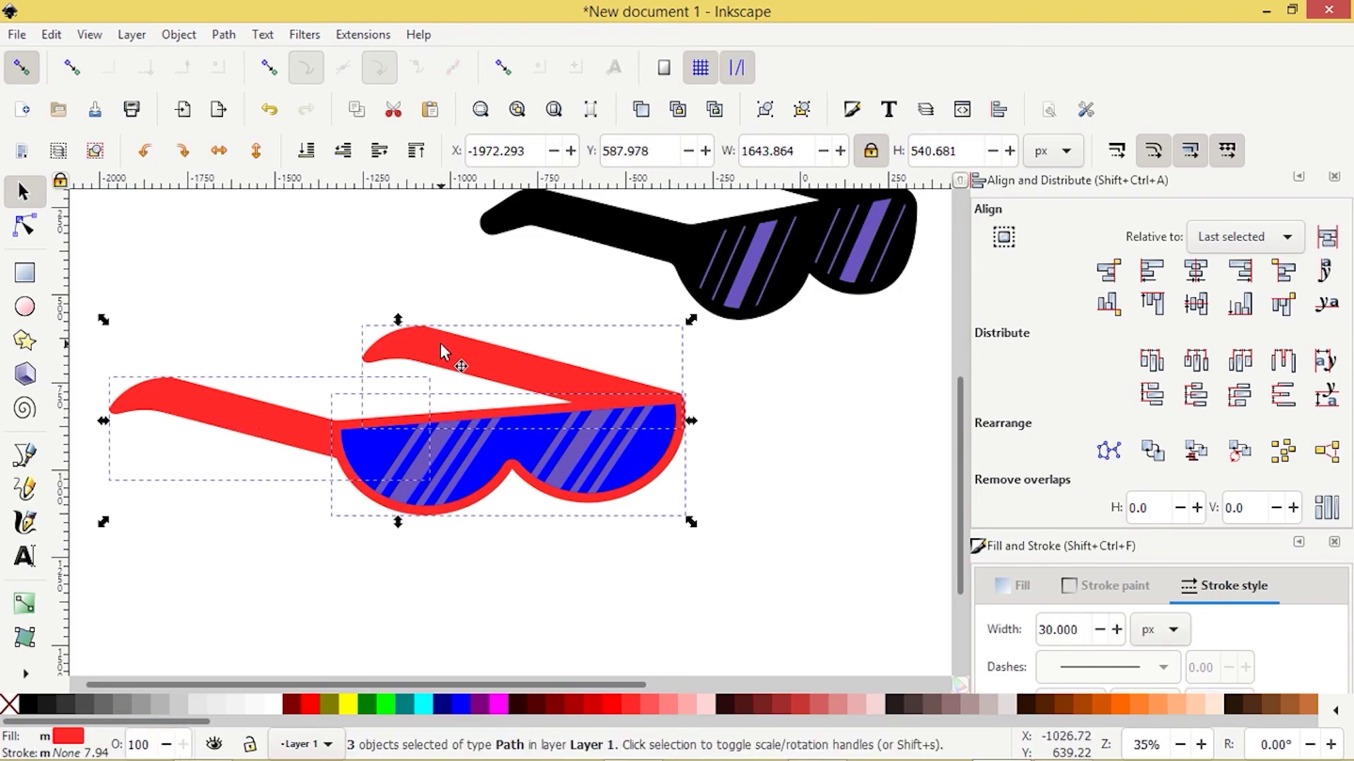
{"action": "left_click", "coordinate": [29, 698]}
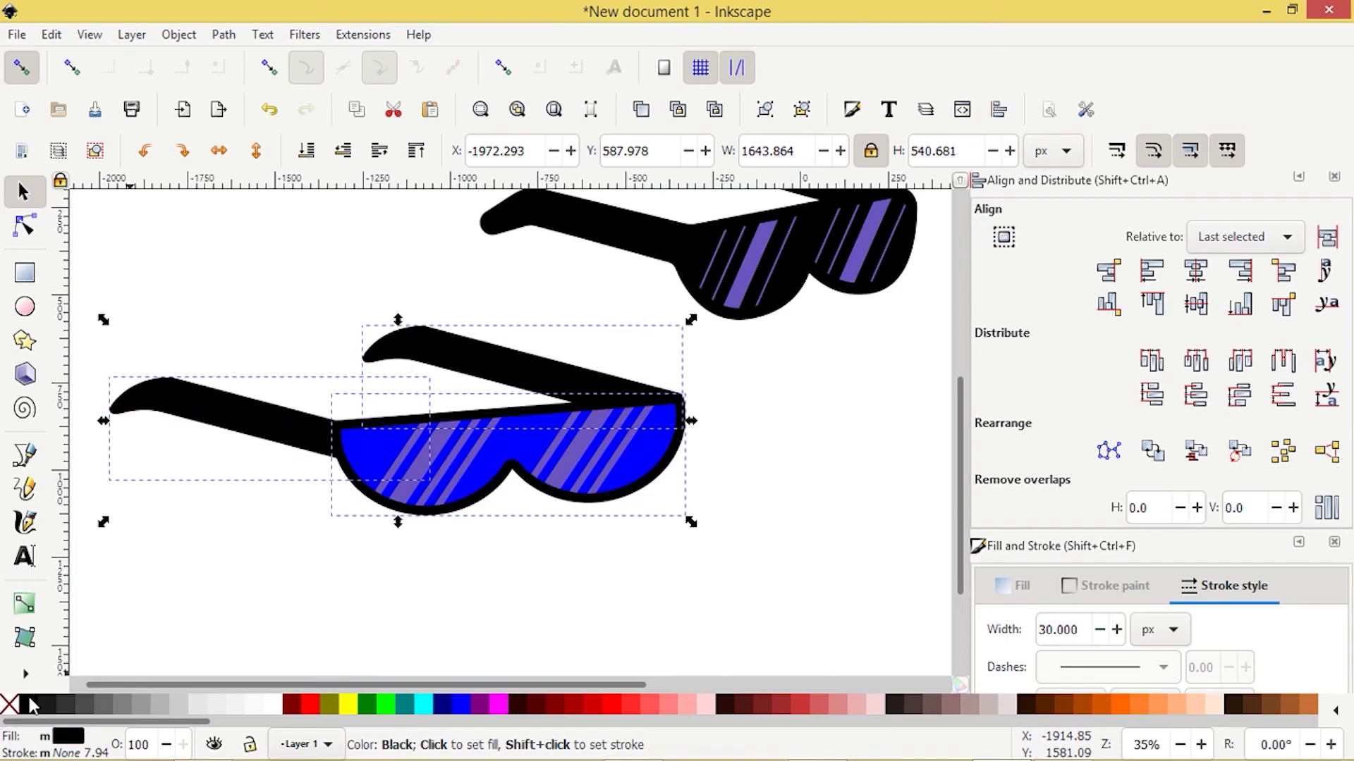
{"action": "left_click", "coordinate": [205, 590]}
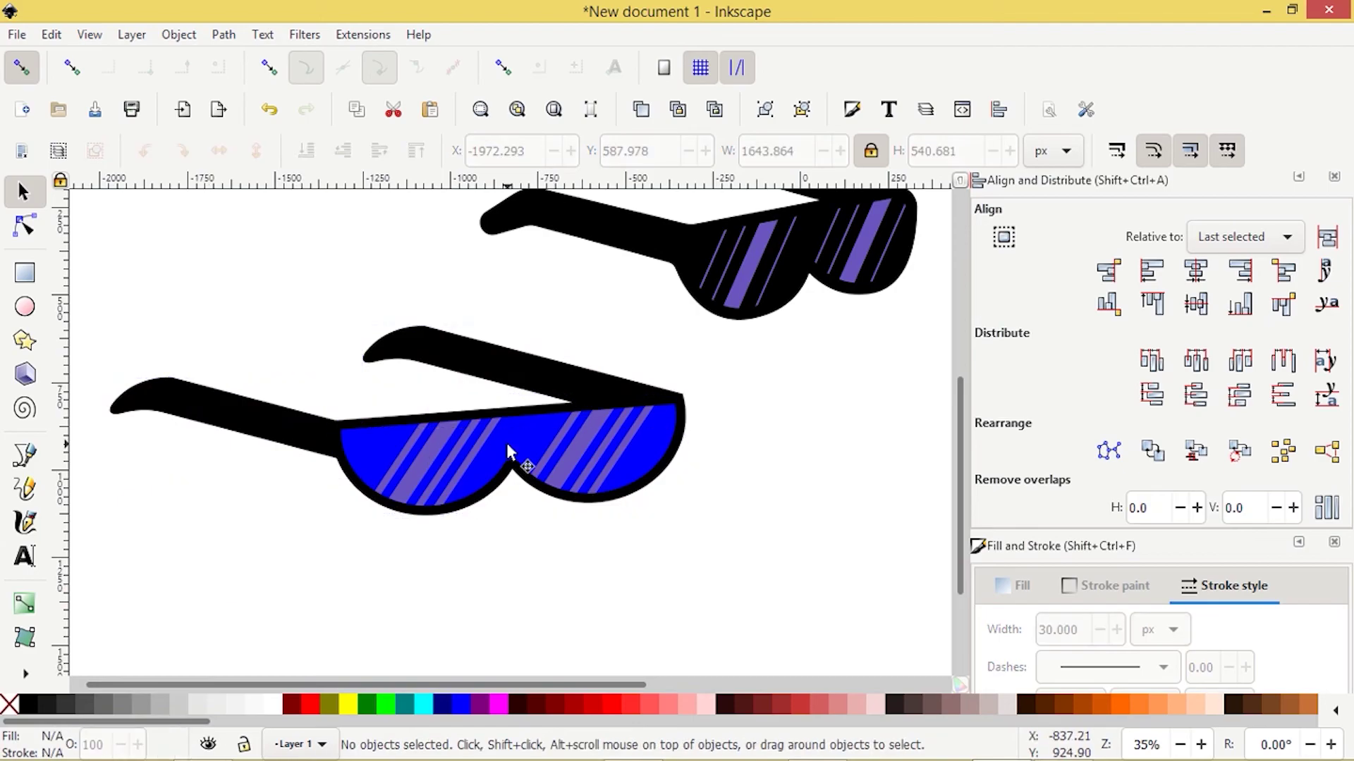
Fill the blue lens with black and center the finished sunglasses in view
{"action": "left_click", "coordinate": [506, 443]}
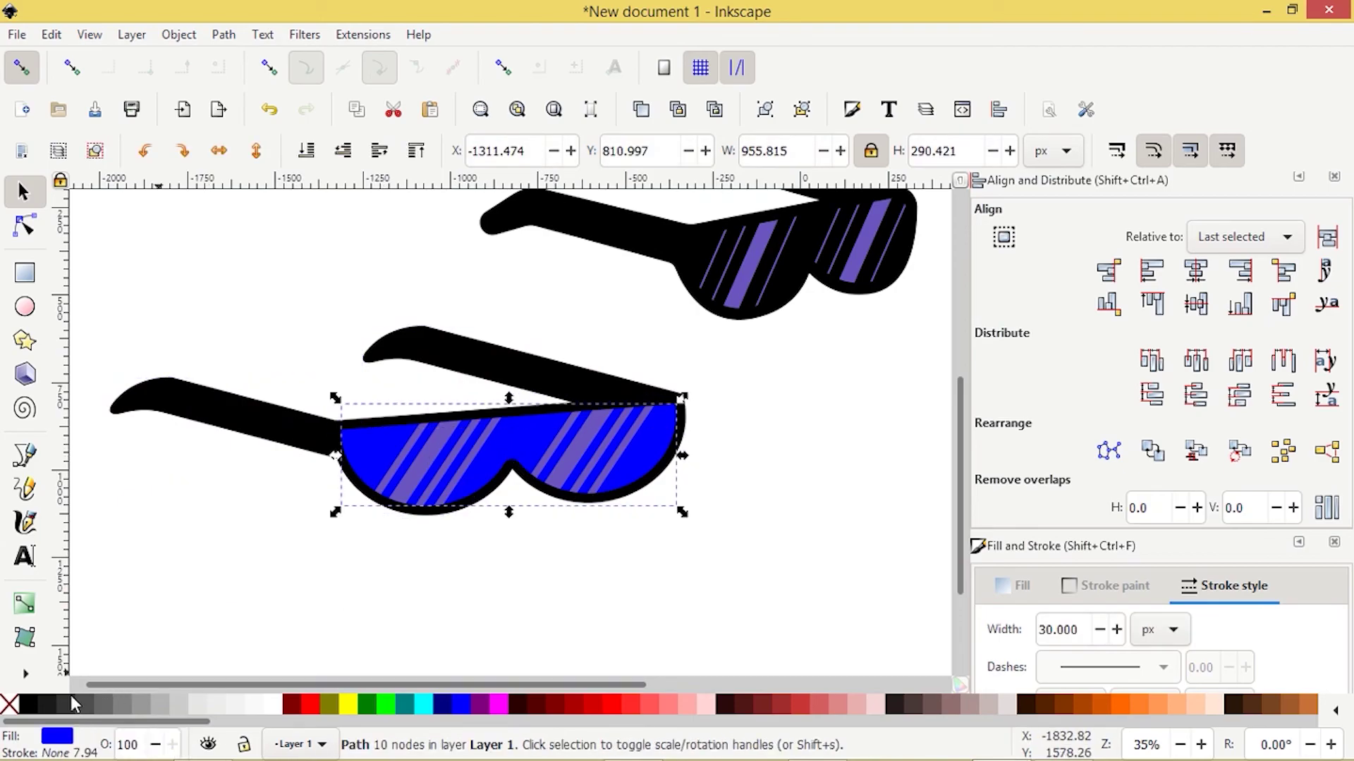
{"action": "left_click", "coordinate": [32, 705]}
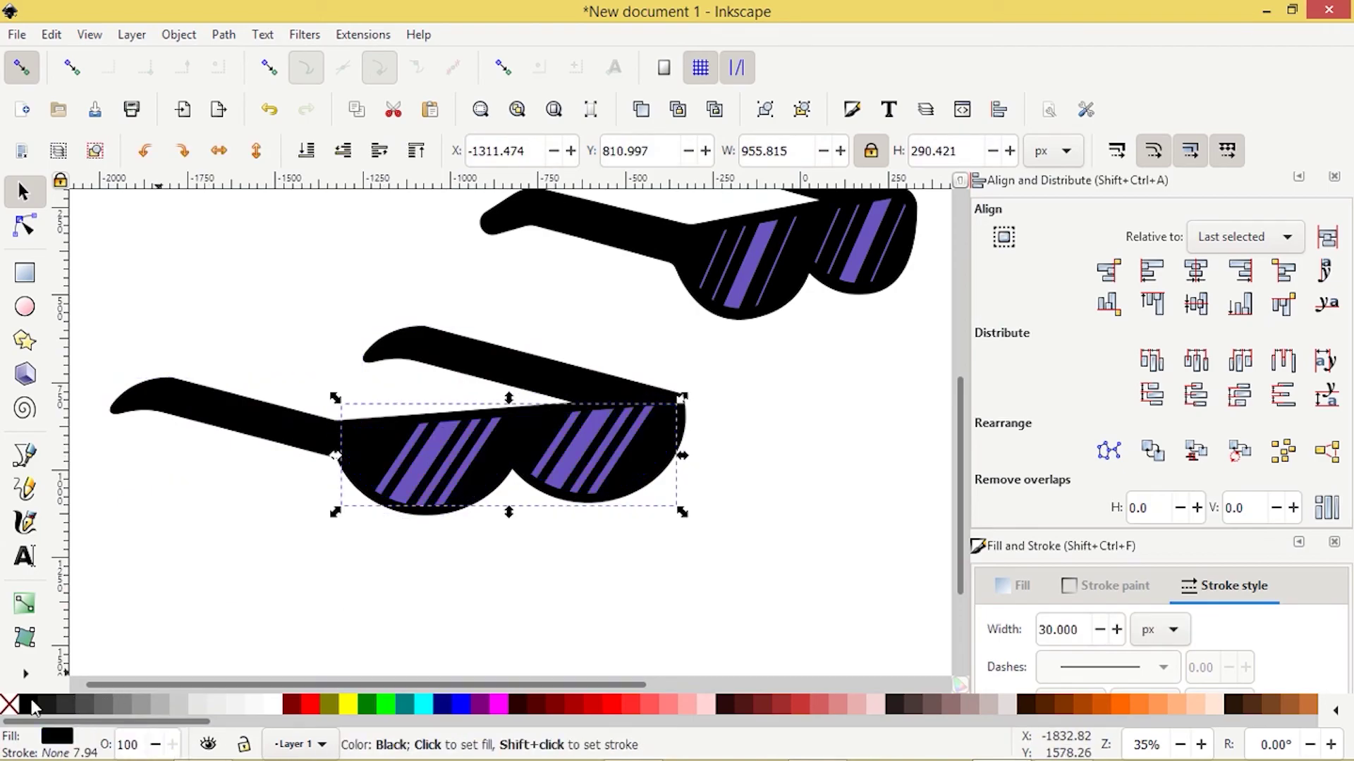
{"action": "left_click", "coordinate": [115, 594]}
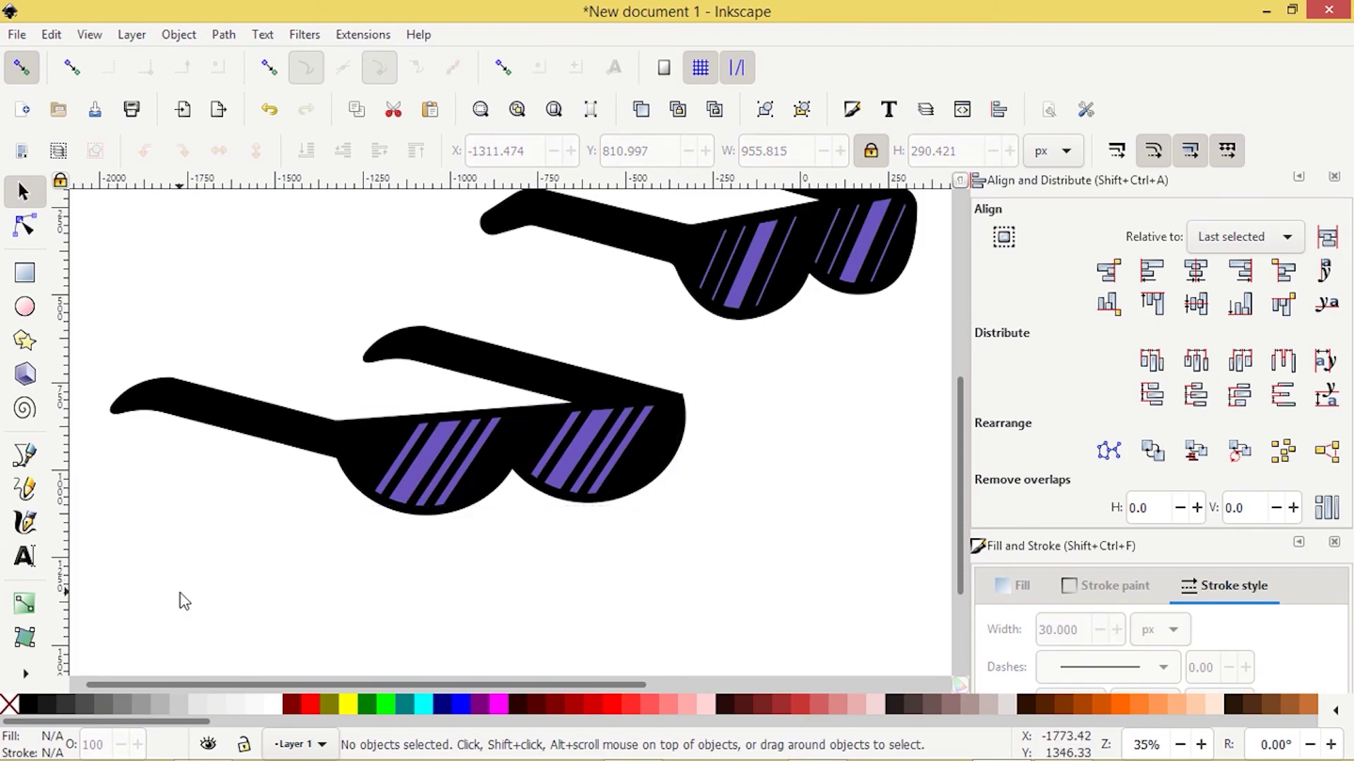
{"action": "left_click_drag", "start_coordinate": [184, 601], "coordinate": [254, 576]}
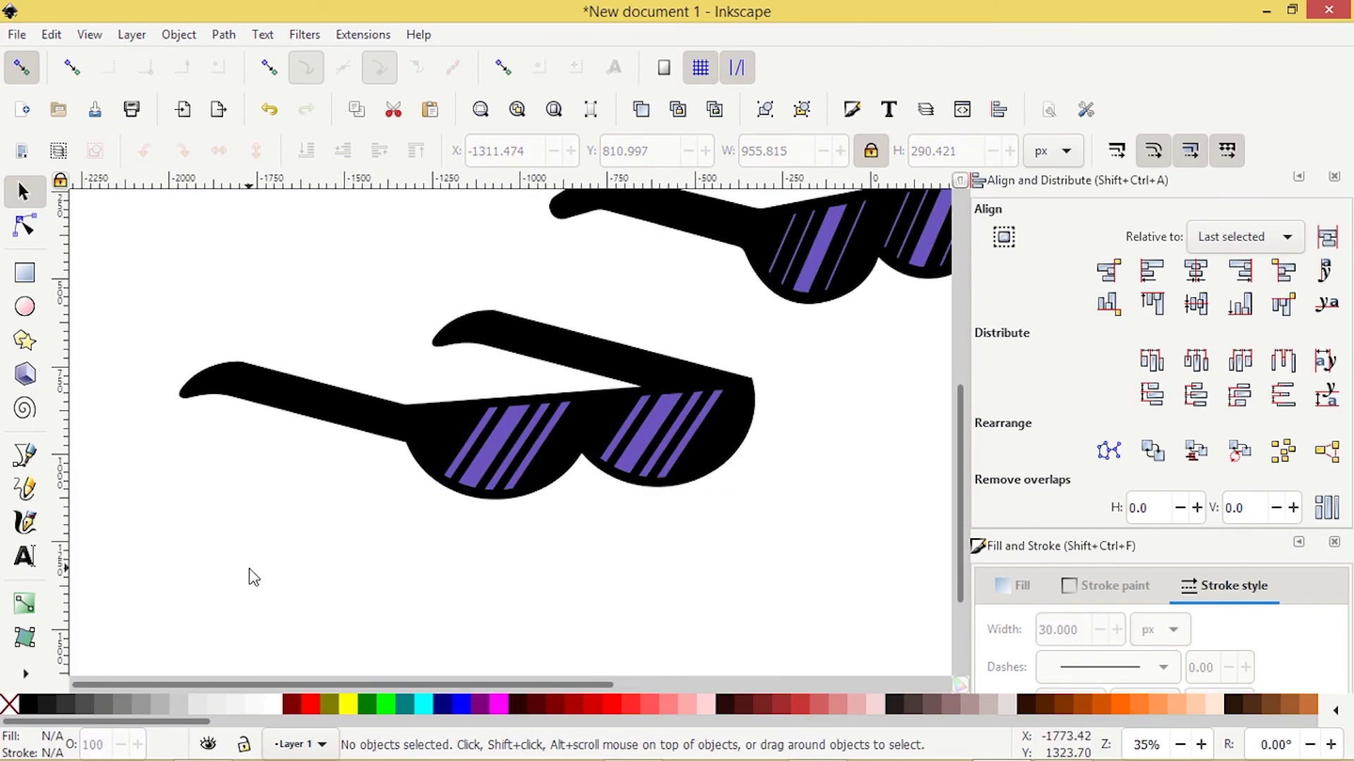